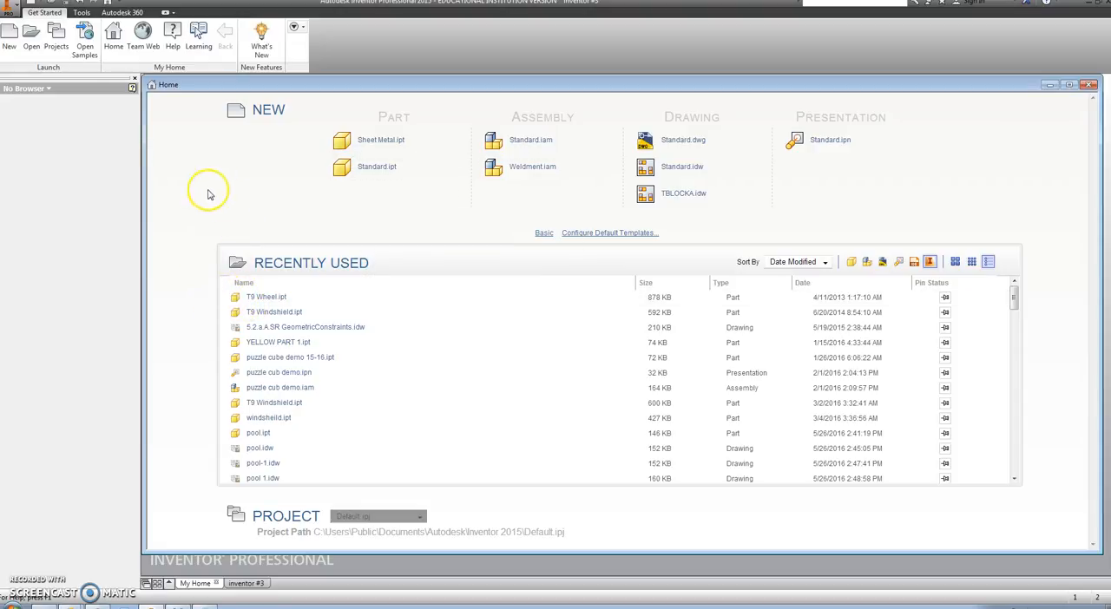
Step: Create a new part from the English Standard (in).ipt template
click(12, 36)
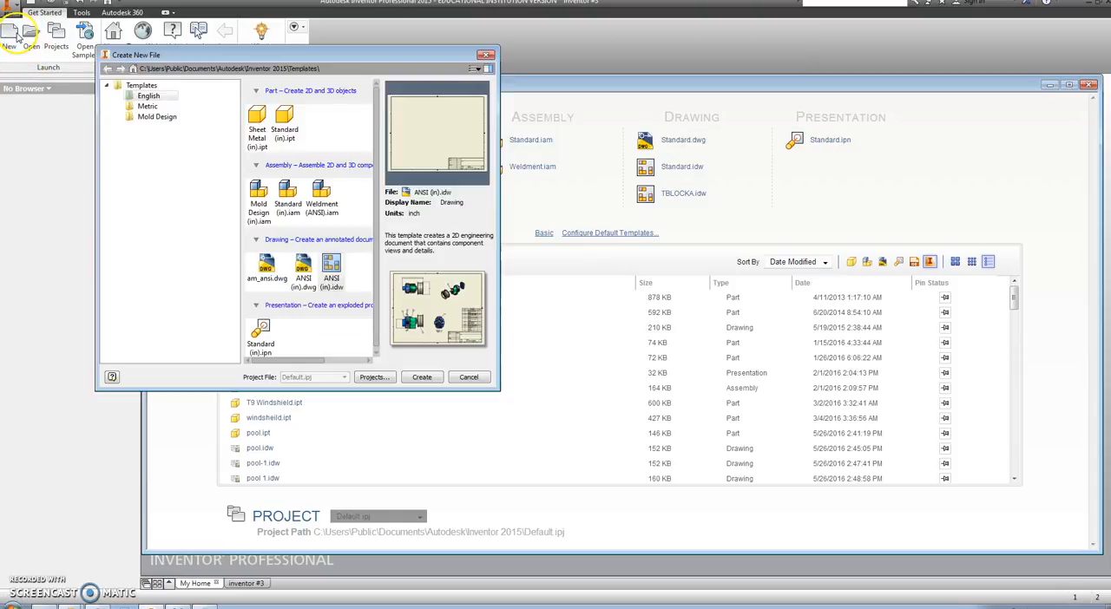
click(281, 122)
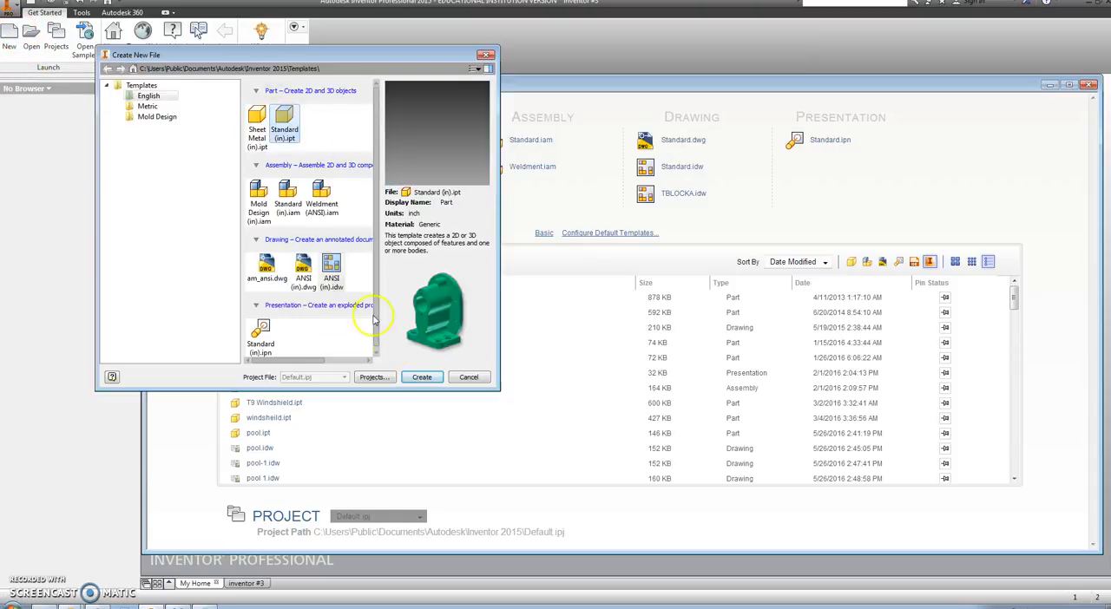
click(423, 377)
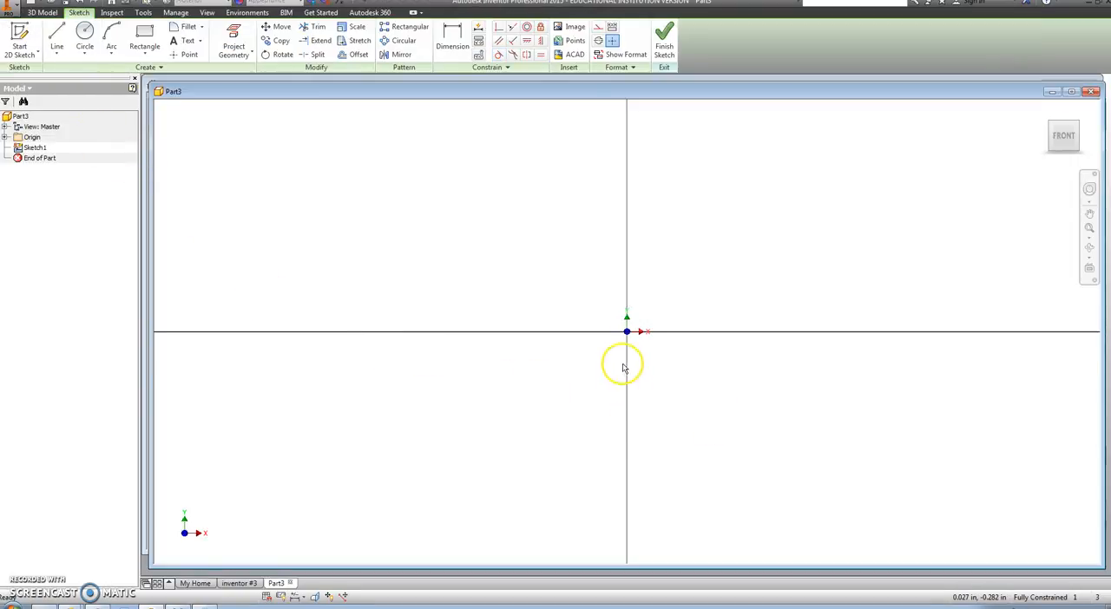
Step: Sketch a circle centered on the origin with a diameter of 3 in
mouse_move(629, 331)
middle_down()
mouse_move(442, 384)
mouse_move(279, 406)
mouse_move(311, 379)
mouse_move(371, 360)
middle_up()
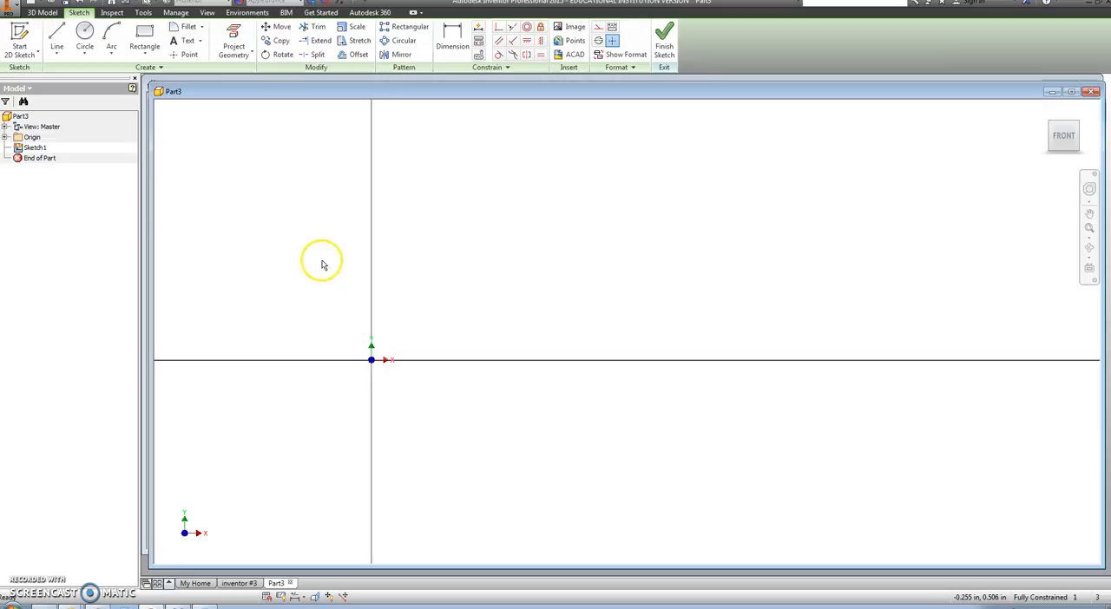
click(87, 40)
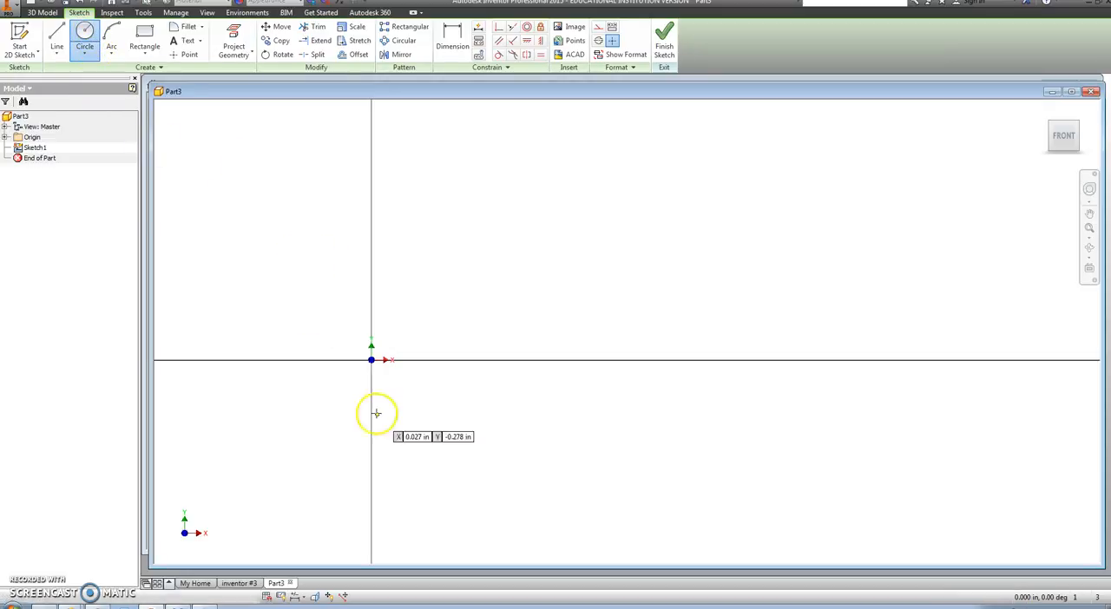
click(372, 359)
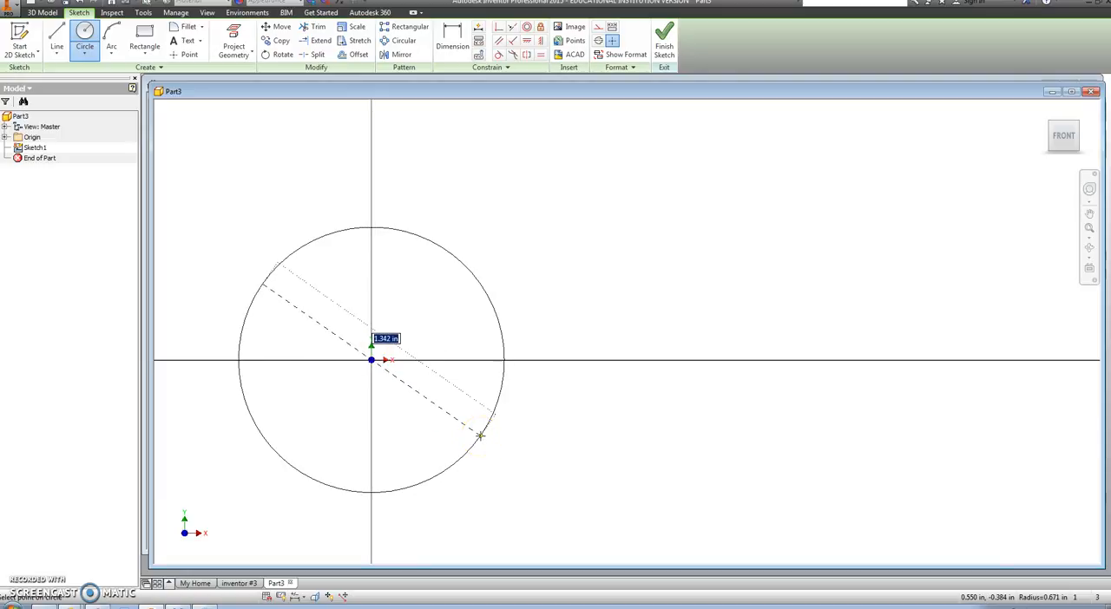
key(Return)
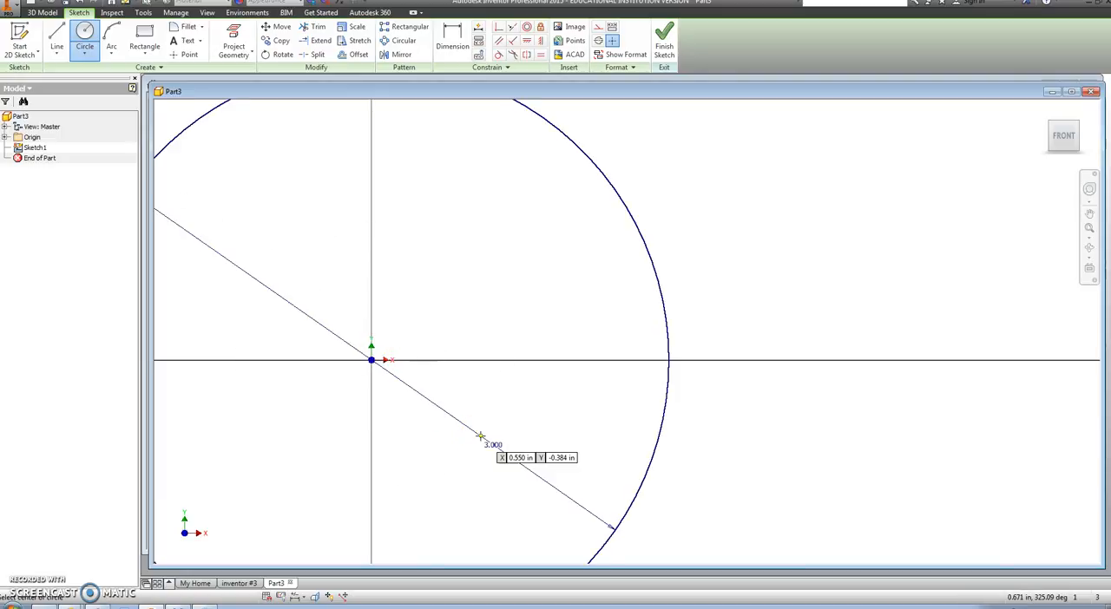
Step: Draw a horizontal line 5 in long from the circle's center along the positive X axis
click(59, 45)
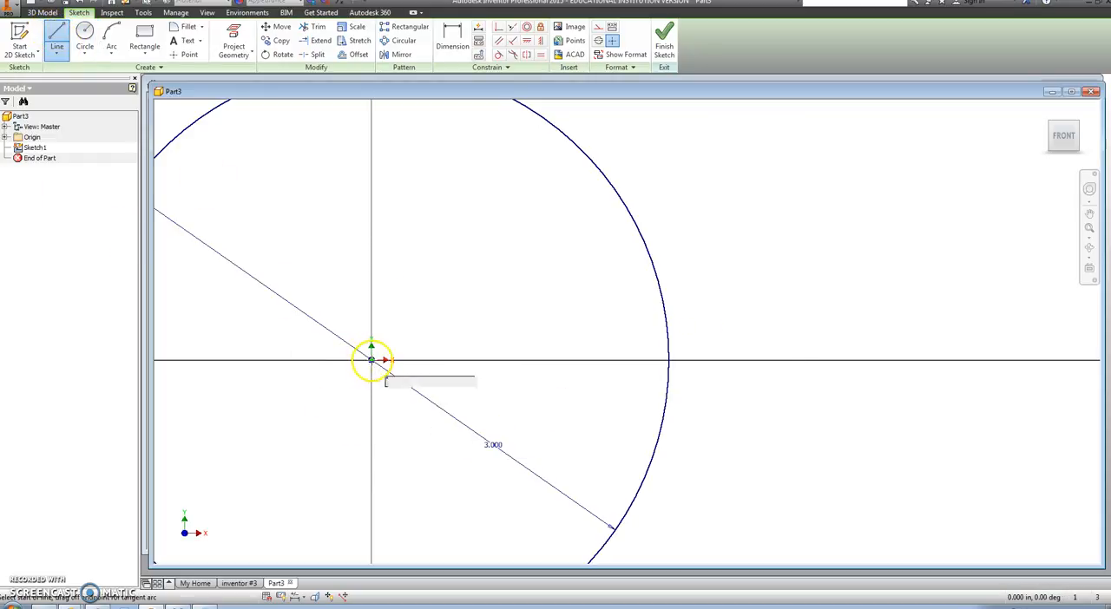
click(372, 359)
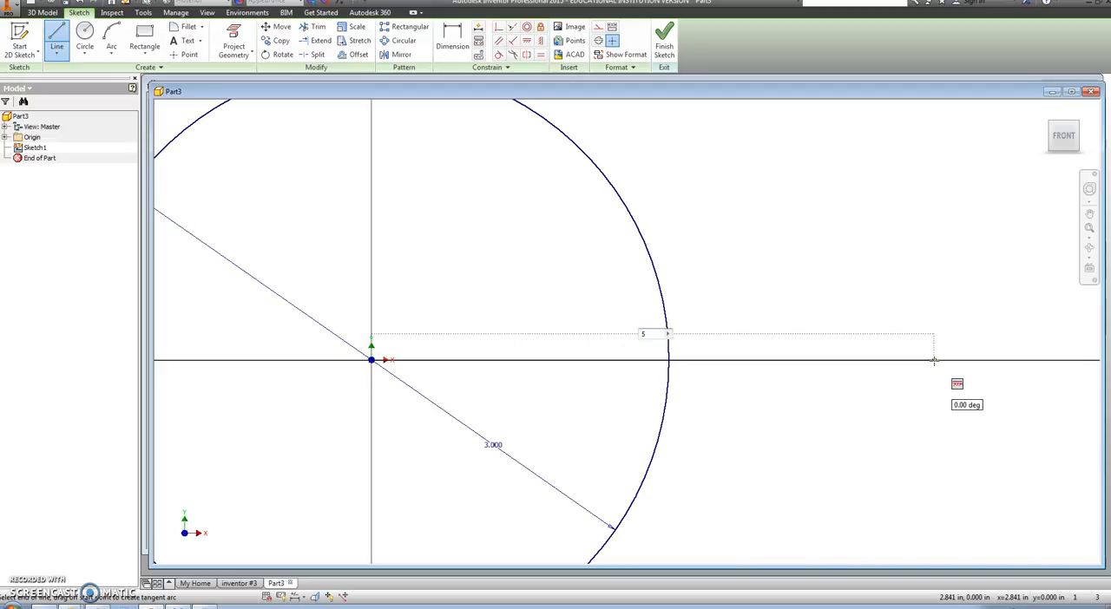
key(Return)
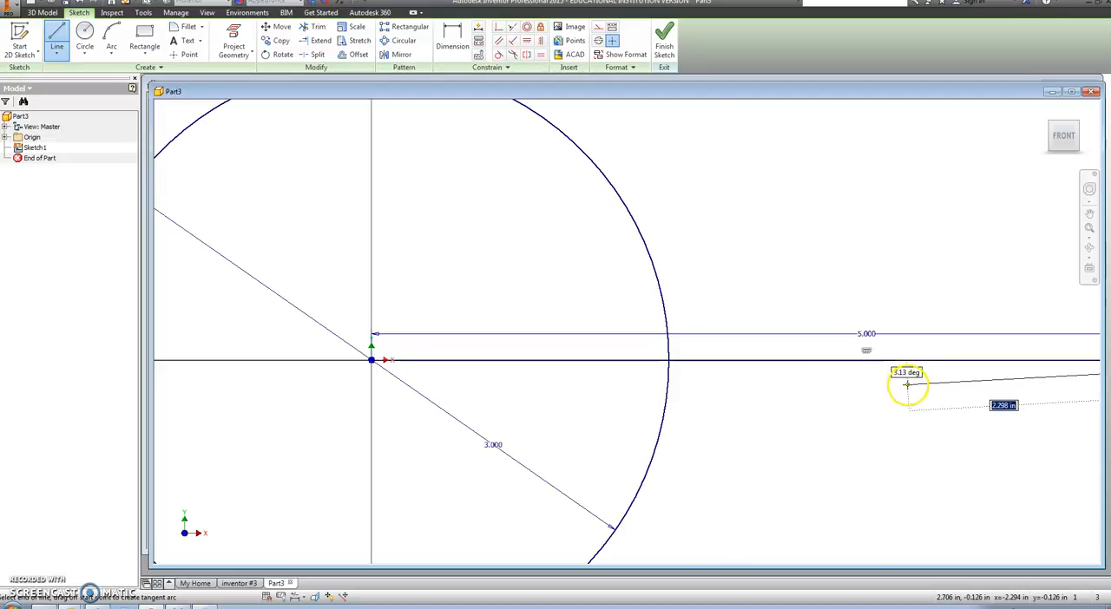
Step: Sketch a circle with a diameter of 2 in centered on the far end of the 5 in line
scroll(908, 385, down, 5)
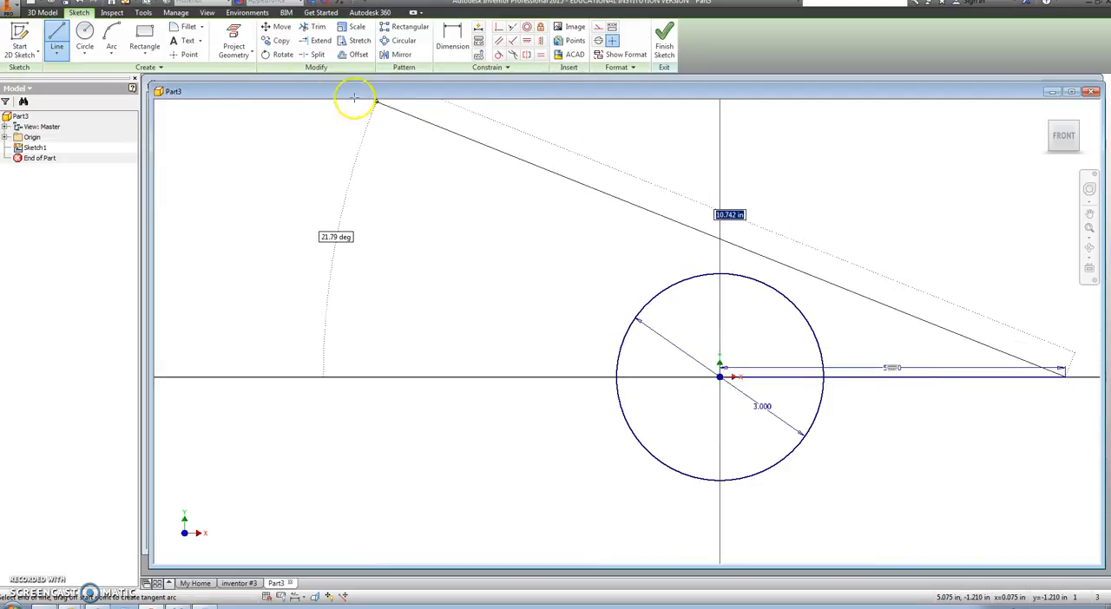
click(84, 39)
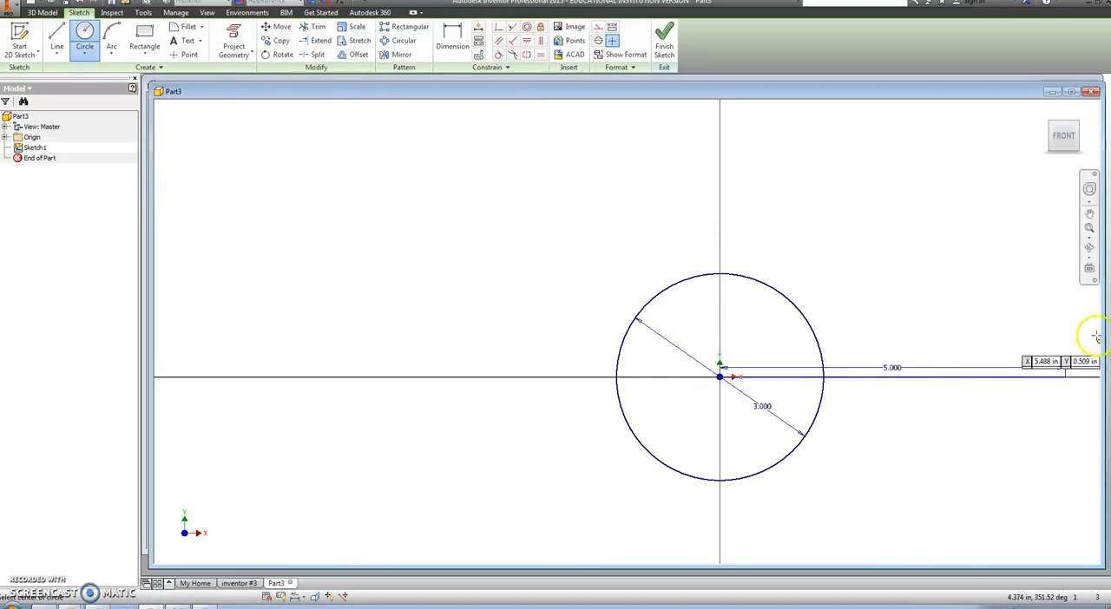
click(1065, 376)
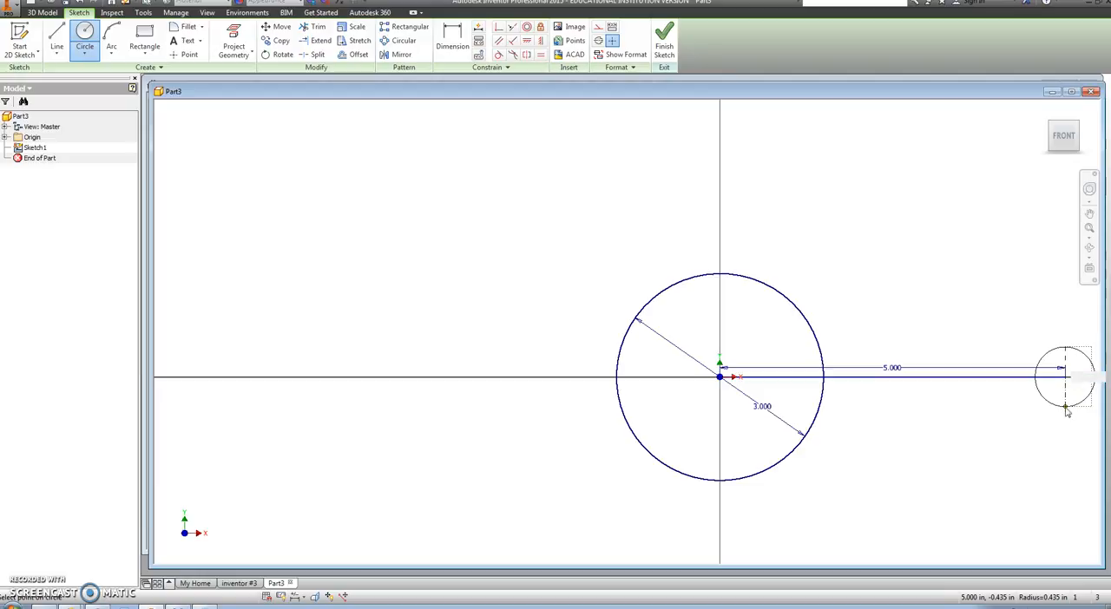
text(2)
key(Return)
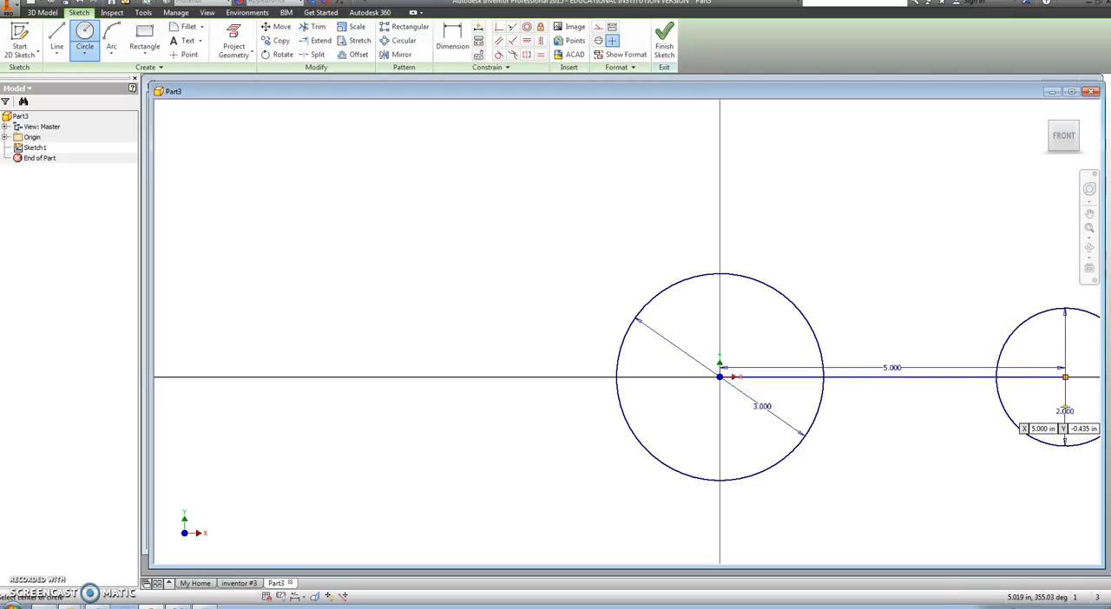
Step: Draw a line from the top of the large circle to the top of the small circle
mouse_move(907, 481)
middle_down()
mouse_move(515, 463)
mouse_move(540, 461)
middle_up()
scroll(573, 434, up, 3)
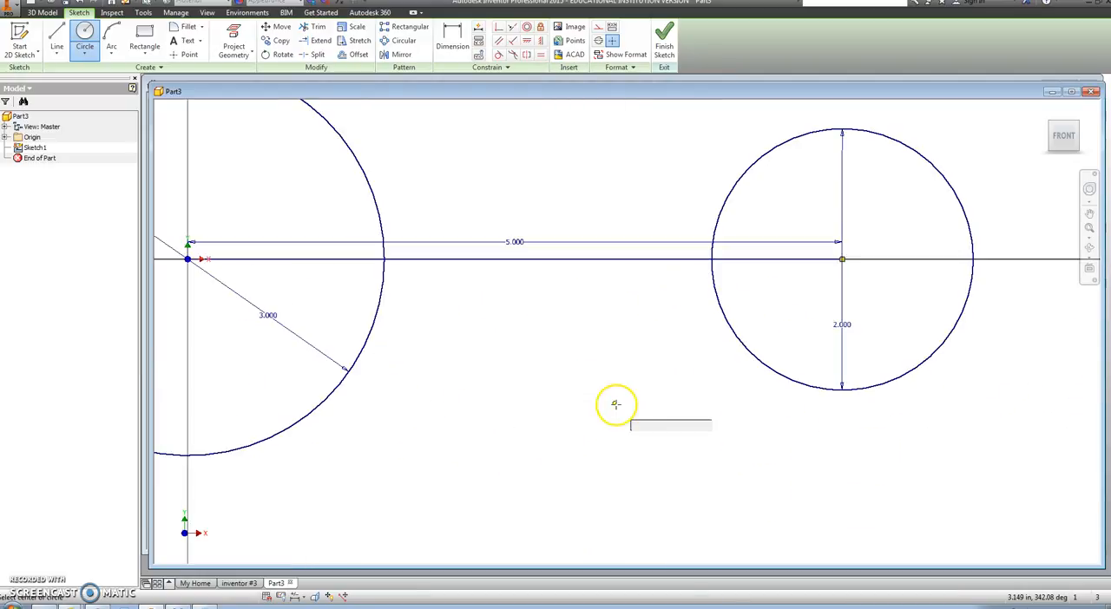
scroll(616, 403, down, 5)
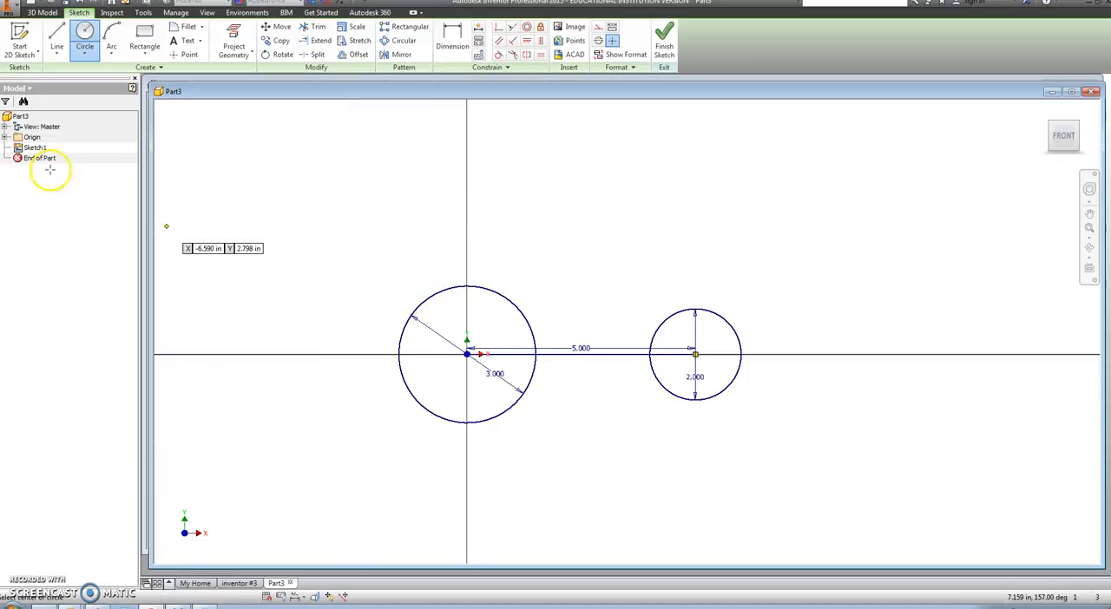
click(56, 40)
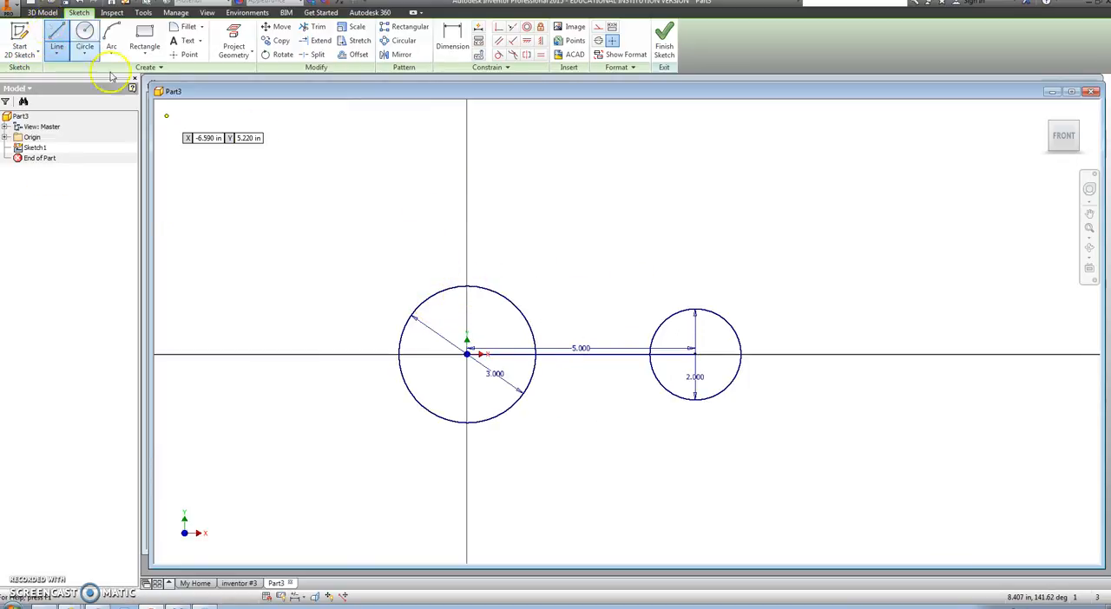
click(466, 290)
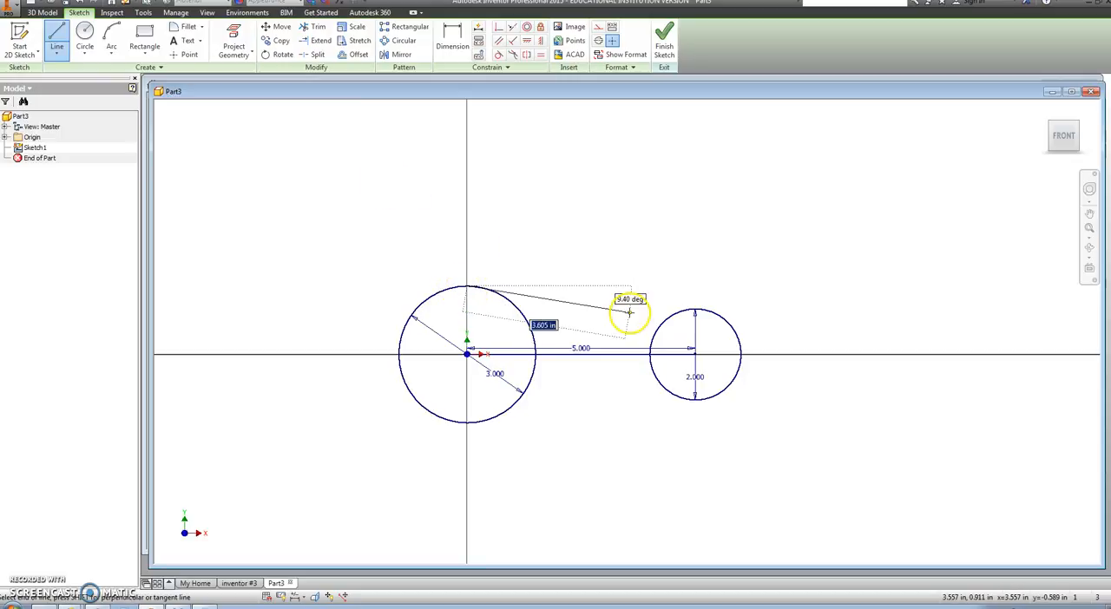
double_click(699, 307)
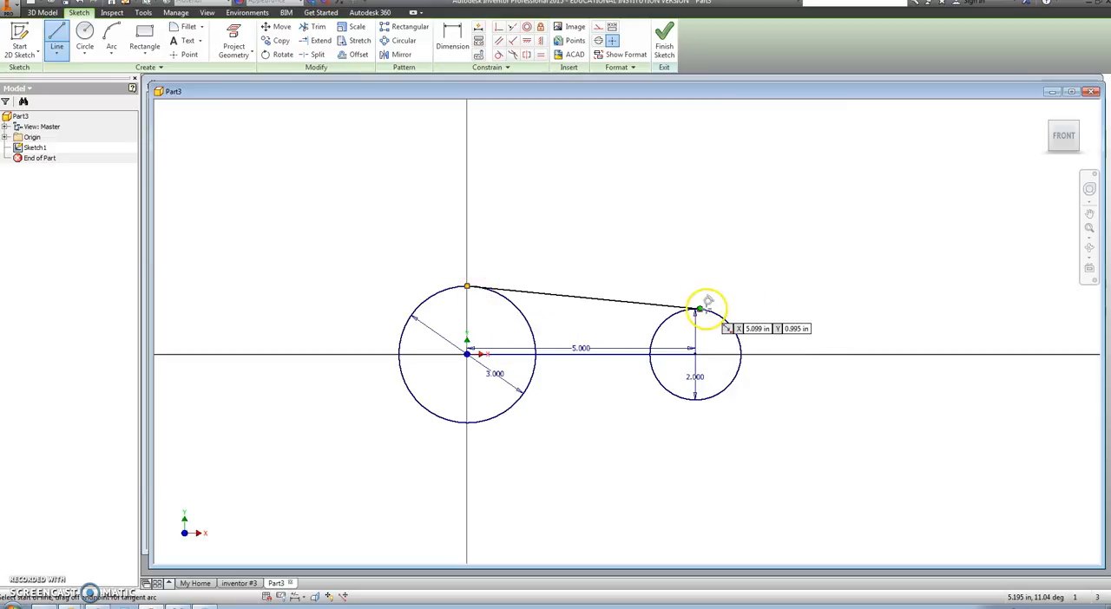
Step: Draw a line from the bottom of the large circle to the bottom of the small circle, and end the Line command
click(467, 422)
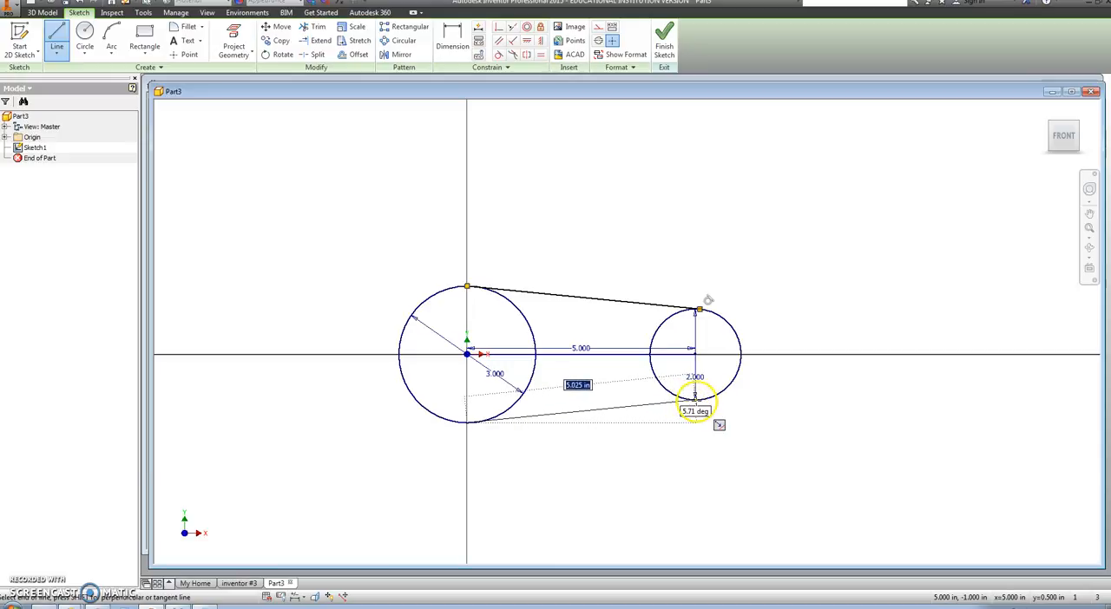
click(694, 402)
right_click(694, 402)
click(746, 402)
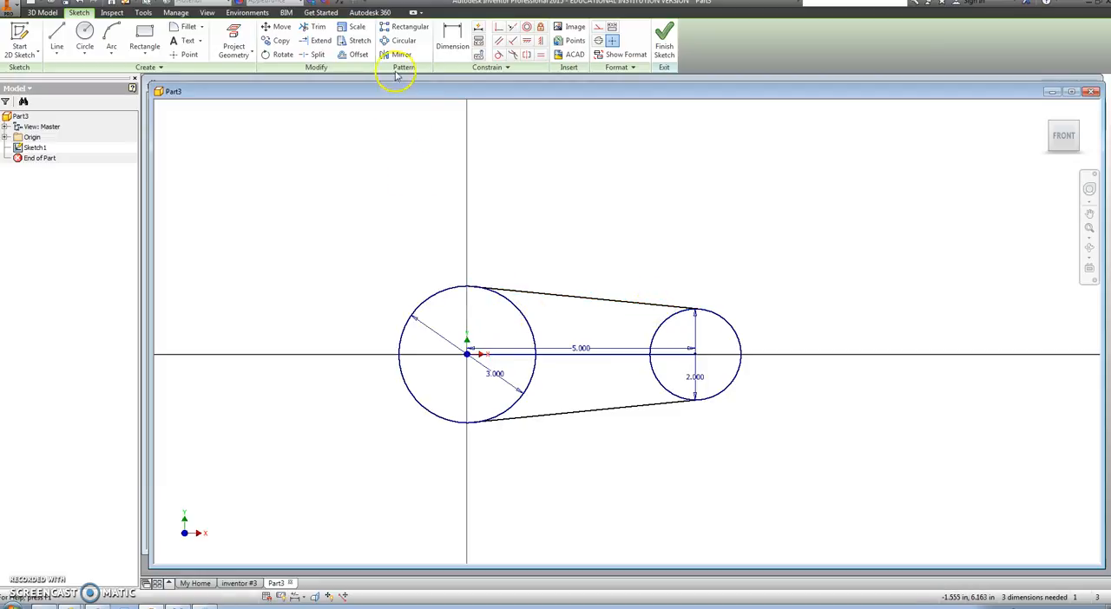
Step: Apply tangent constraints between the large circle and both the upper and lower connecting lines
click(500, 56)
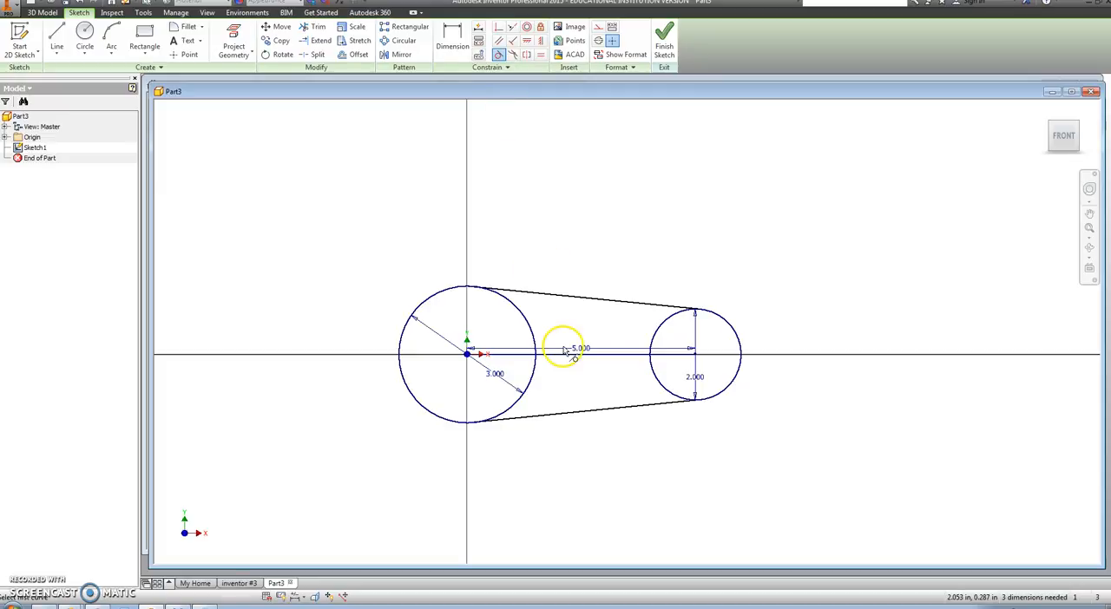
click(530, 327)
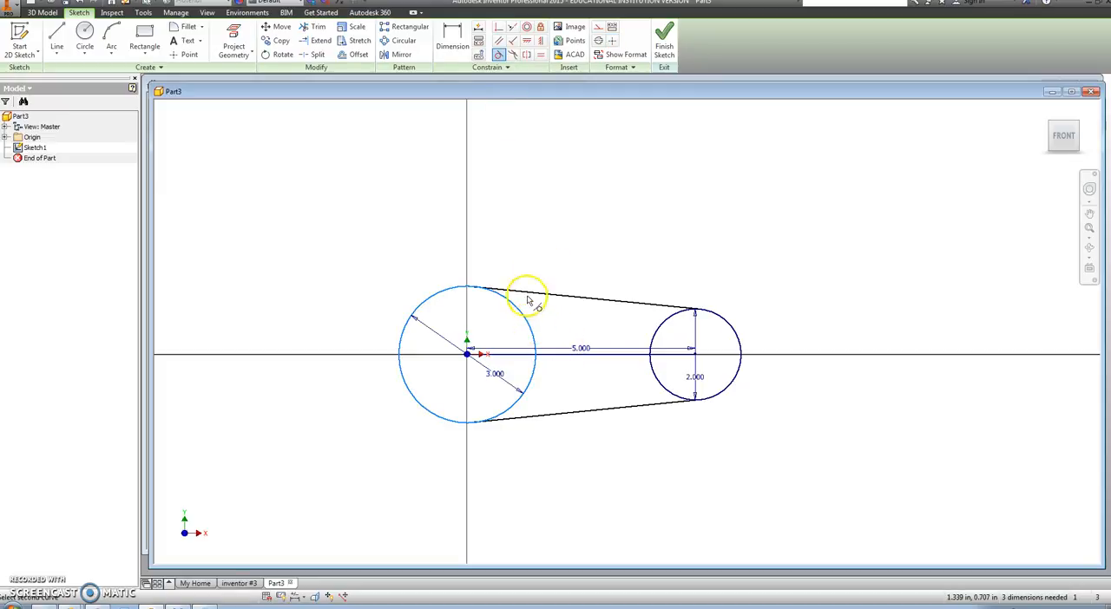
click(527, 295)
click(492, 295)
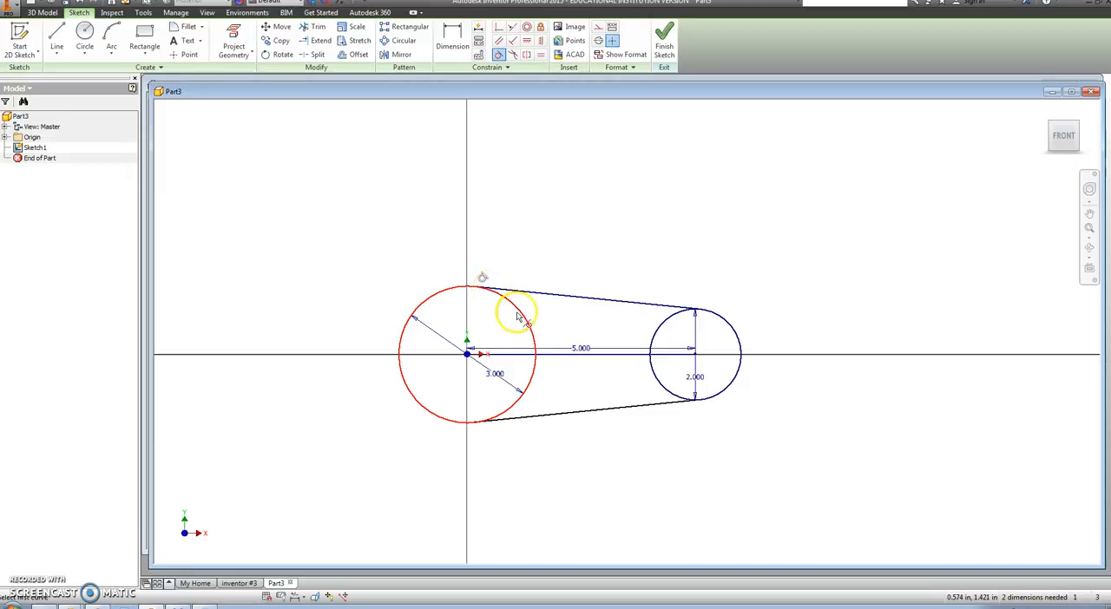
click(520, 394)
click(535, 420)
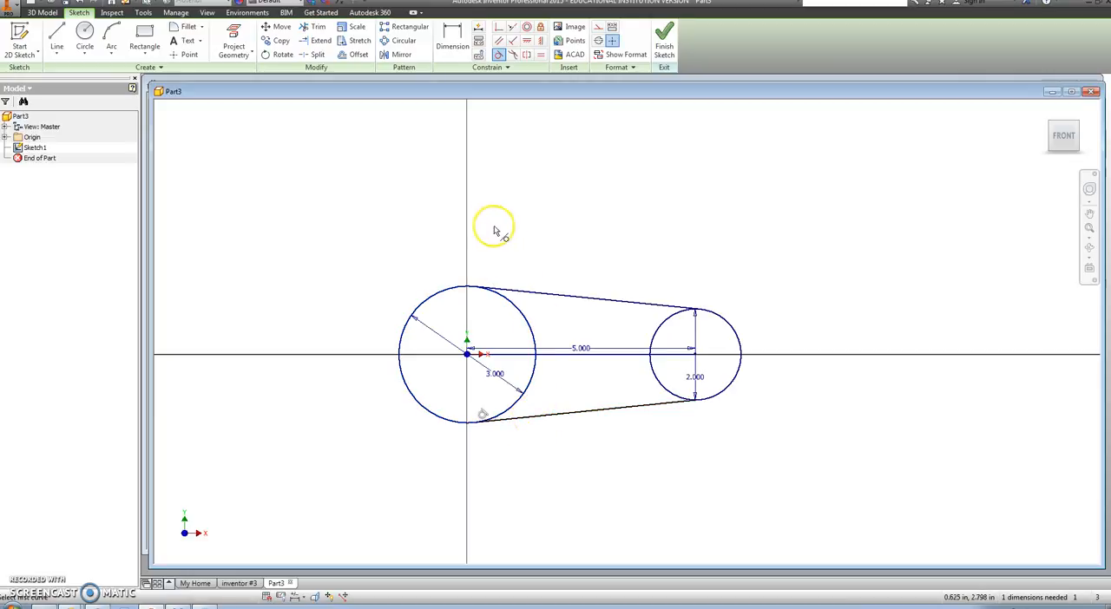
Step: Try to constrain the upper line tangent to the small circle, and make the lower line tangent to it
click(499, 56)
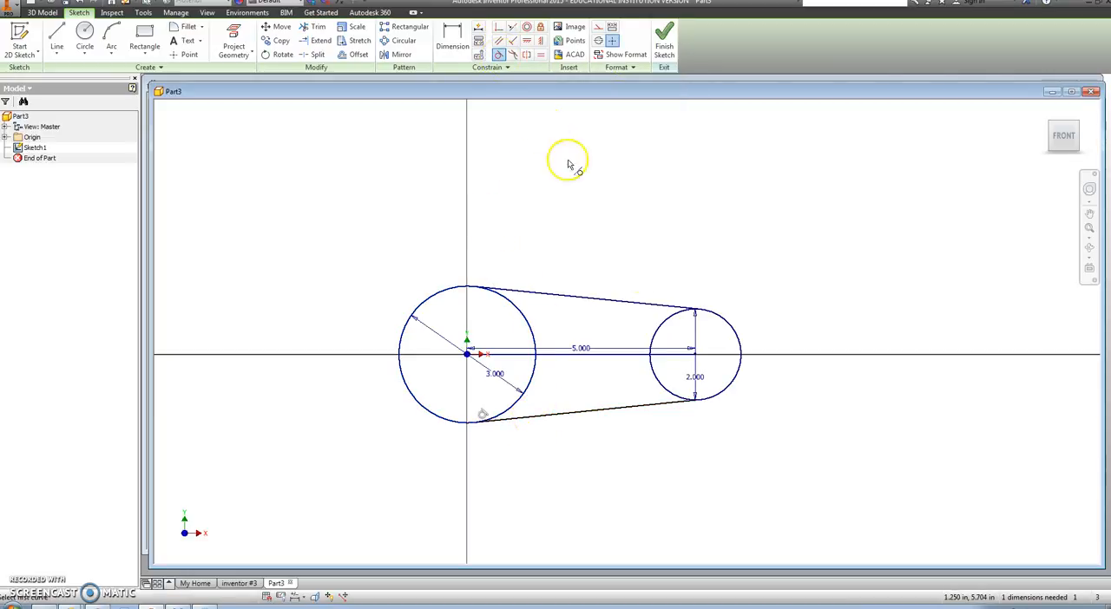
click(669, 322)
click(669, 306)
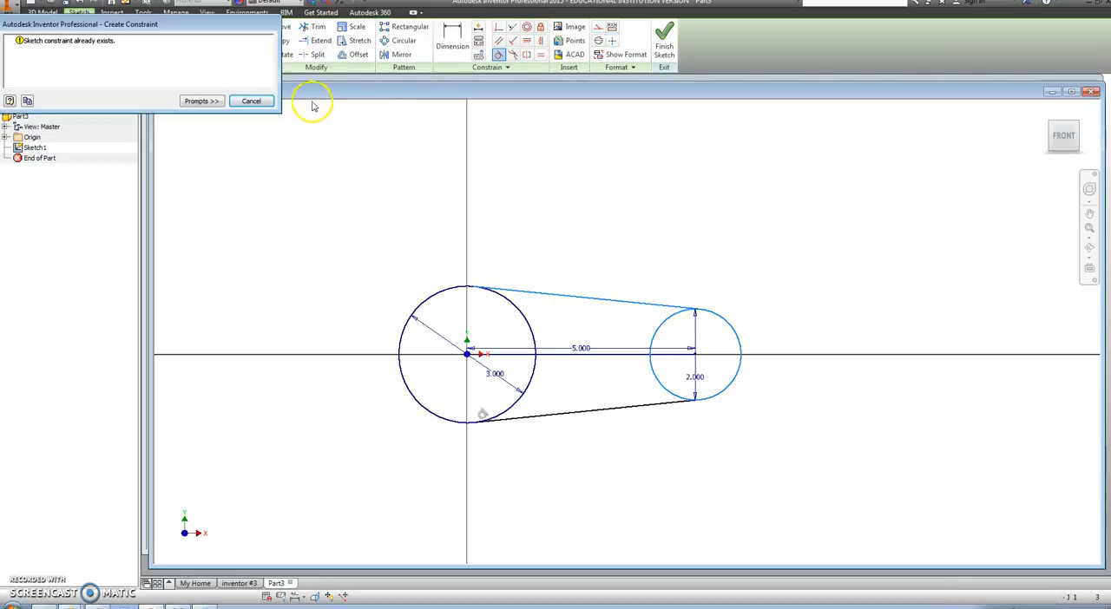
click(255, 101)
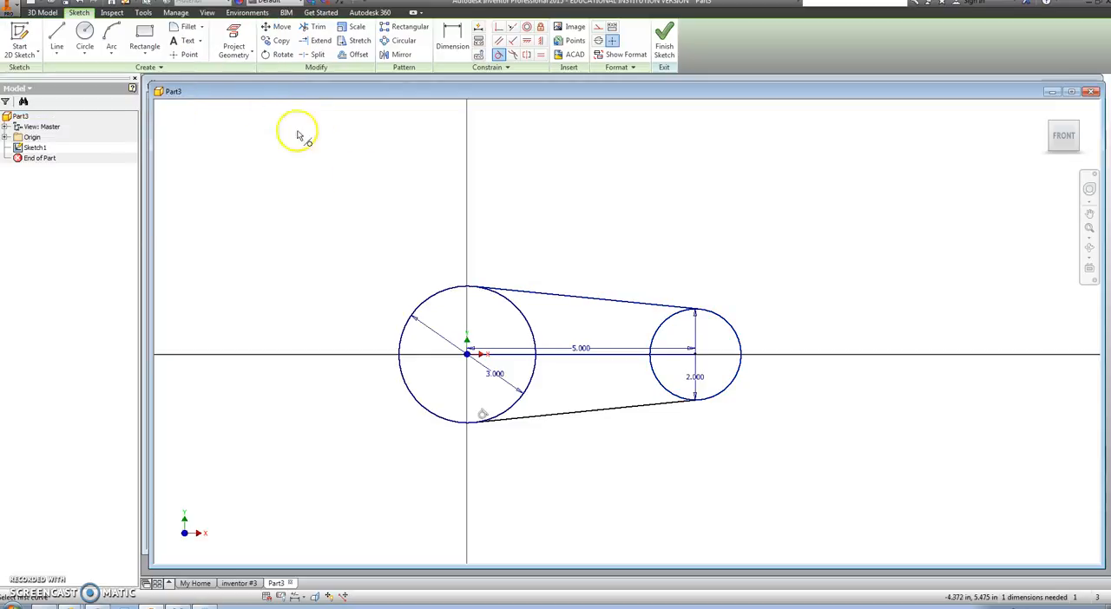
click(674, 398)
click(675, 407)
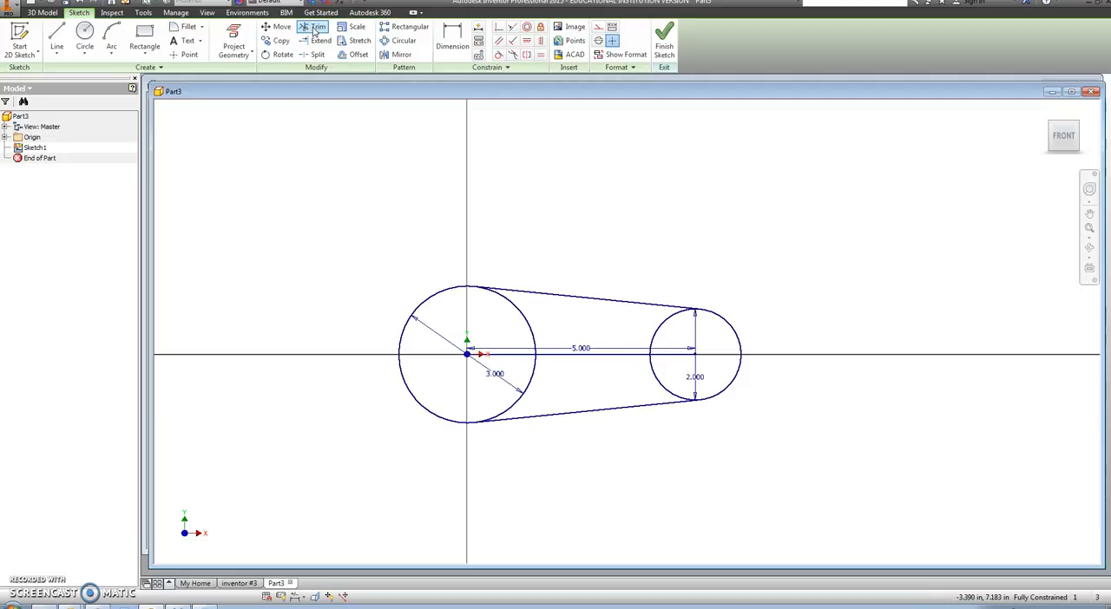
Step: Trim the inner arcs of both circles so that only the outer rounded outline remains
click(317, 31)
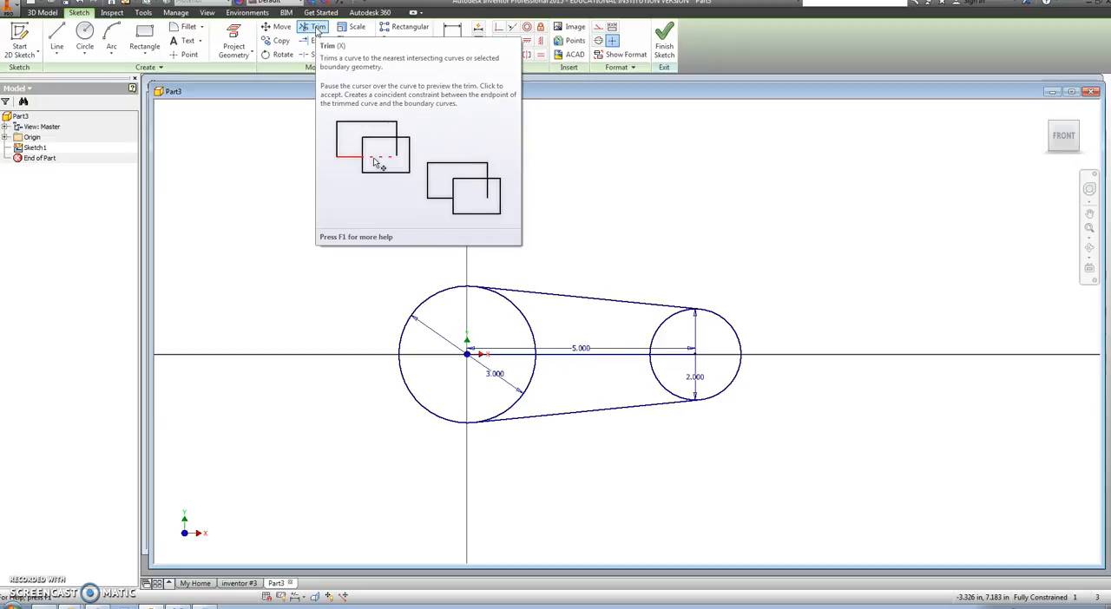
click(528, 325)
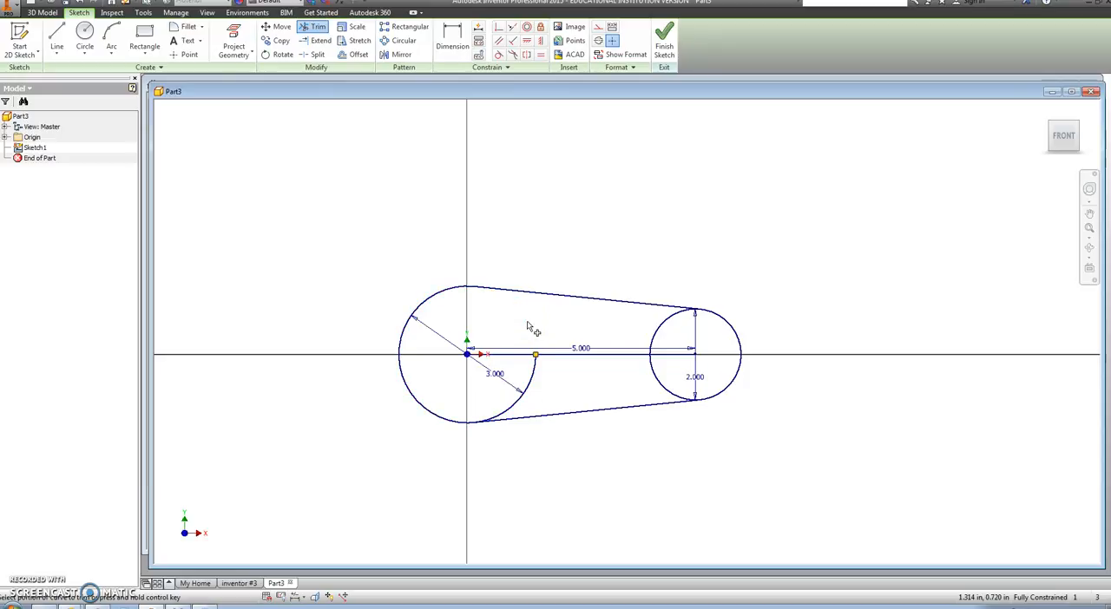
click(513, 410)
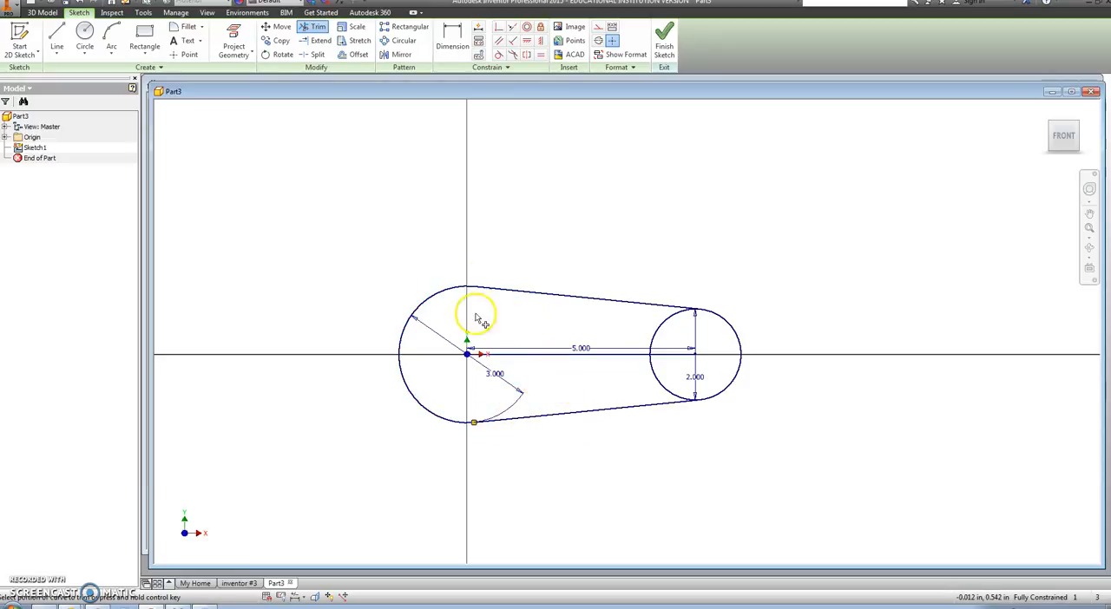
click(663, 319)
click(666, 368)
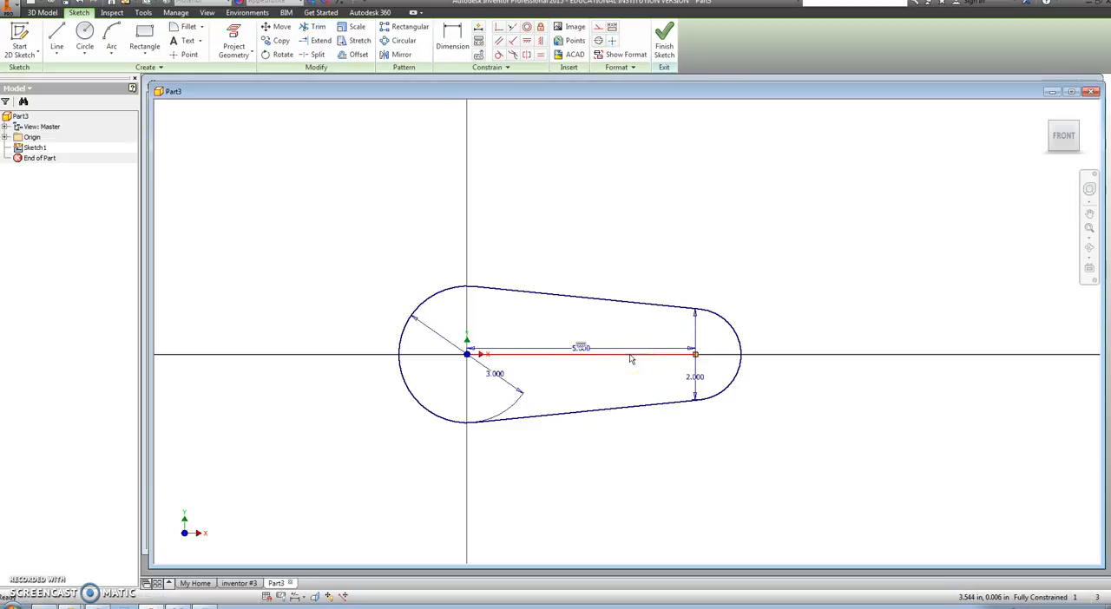
Step: Delete the 5 in line joining the two arc centers and finish the sketch
click(631, 356)
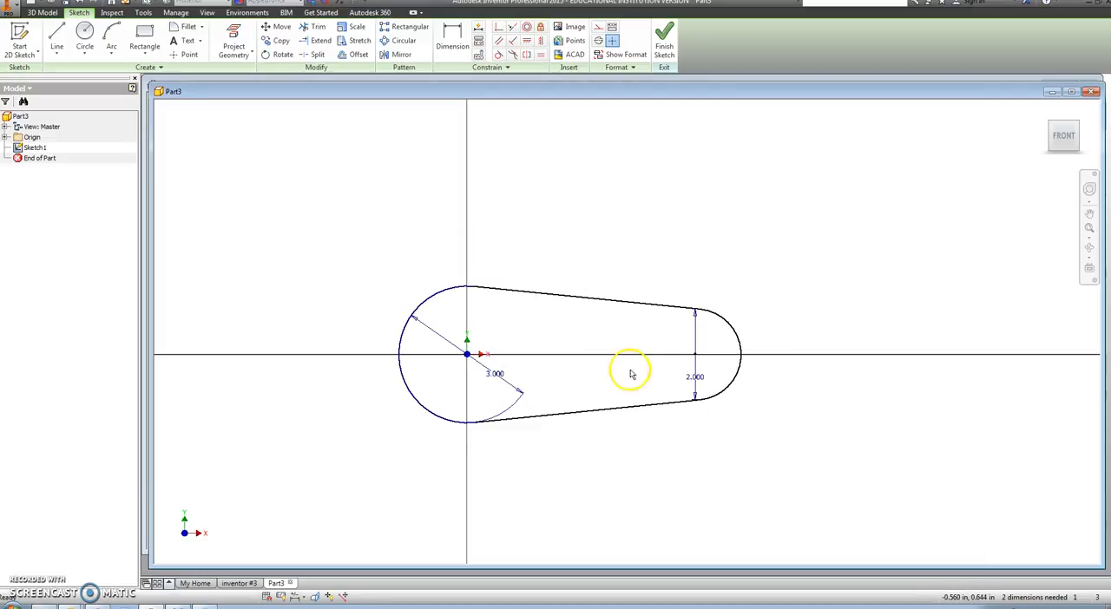
click(665, 34)
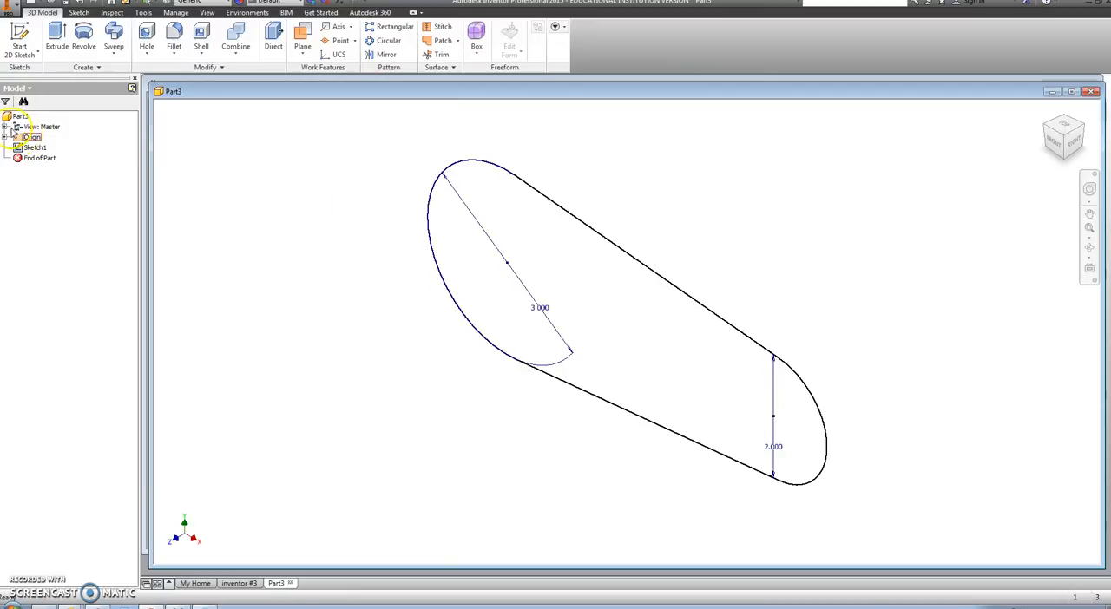
Step: Extrude the tapered link outline 1 in to form the base solid
click(58, 39)
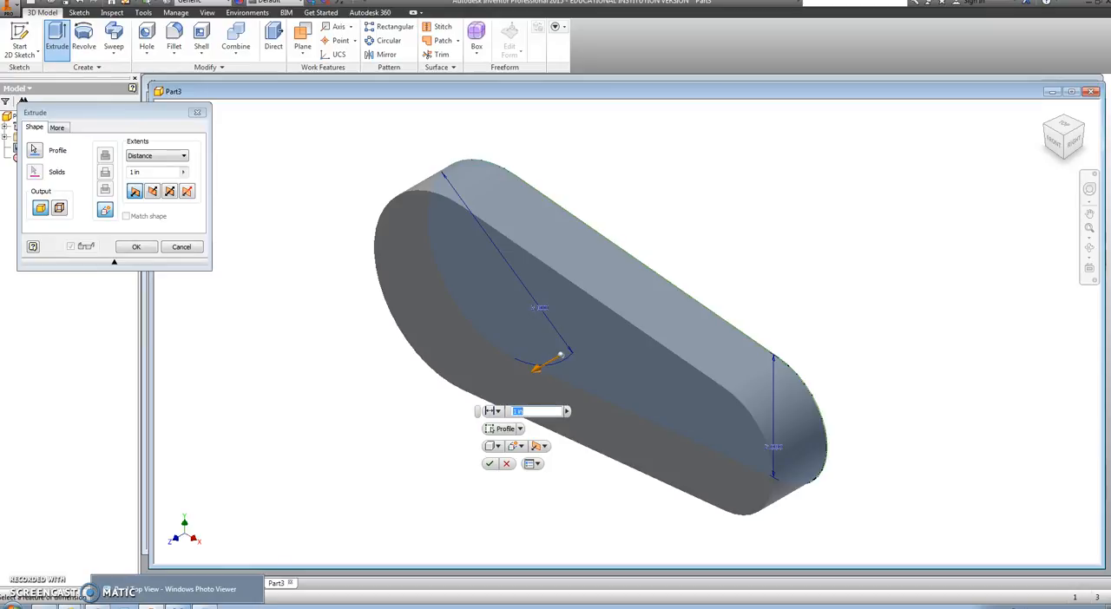
click(177, 606)
click(203, 606)
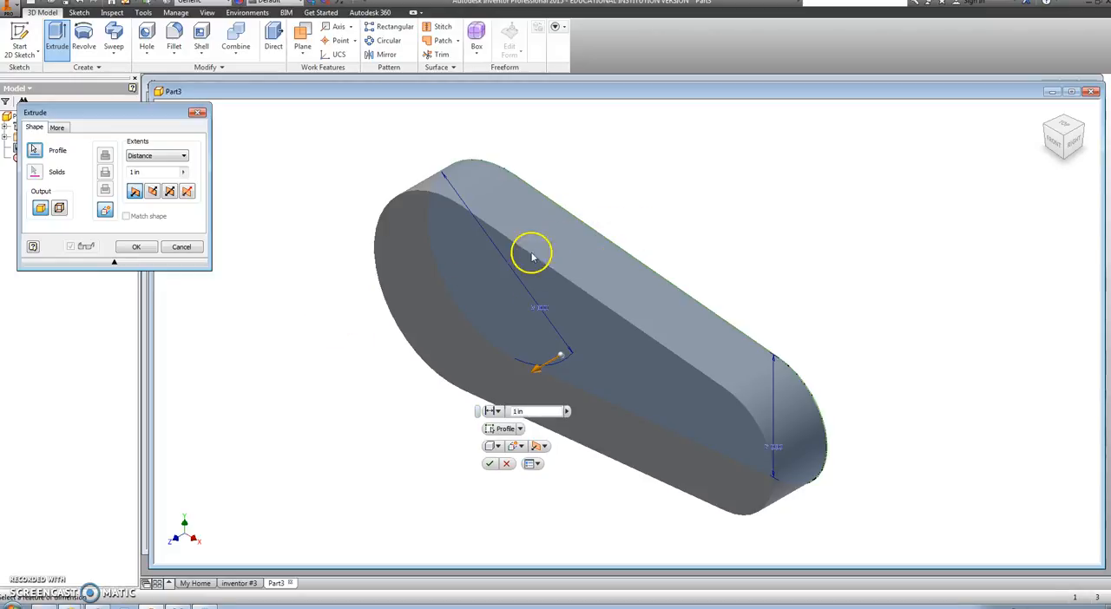
click(489, 464)
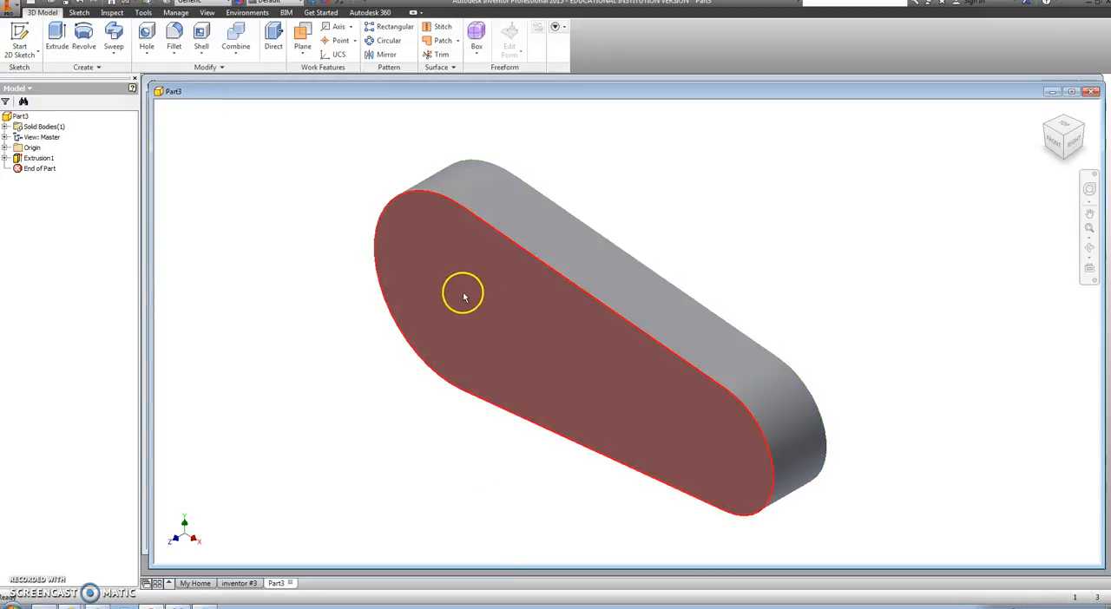
drag(44, 170, 49, 238)
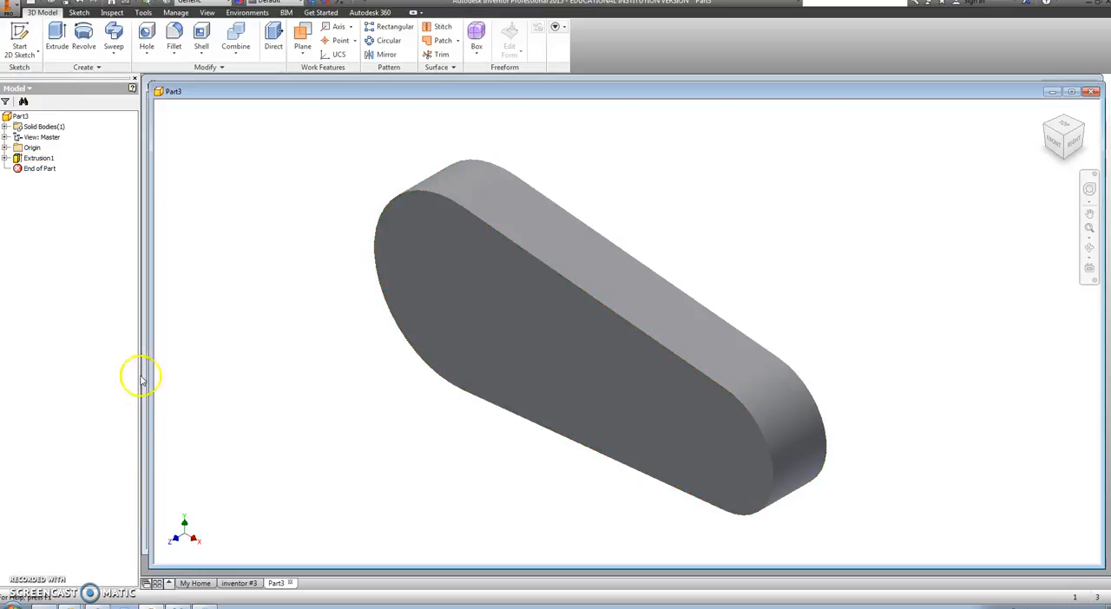
Step: Sketch a 3 in diameter circle centred on the large end of the link's front face and extrude it 1 in outward
click(35, 54)
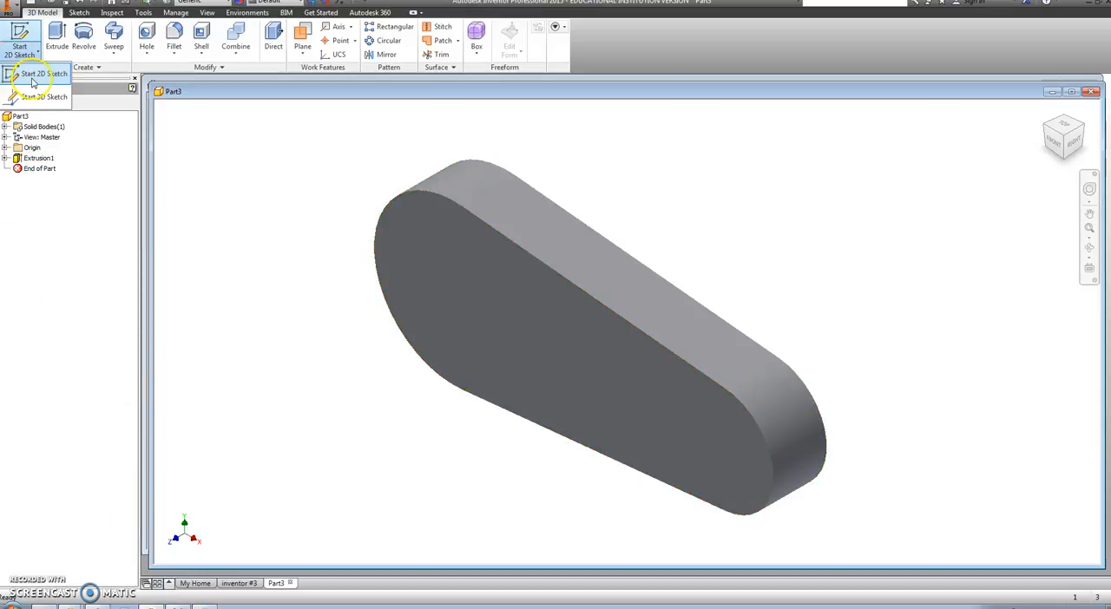
click(33, 83)
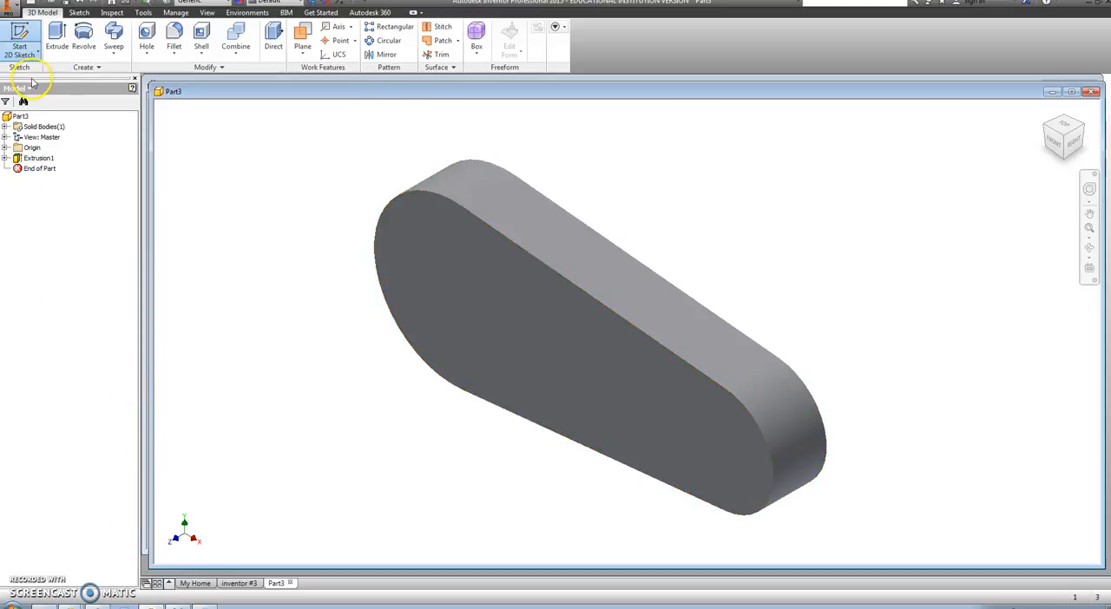
click(523, 335)
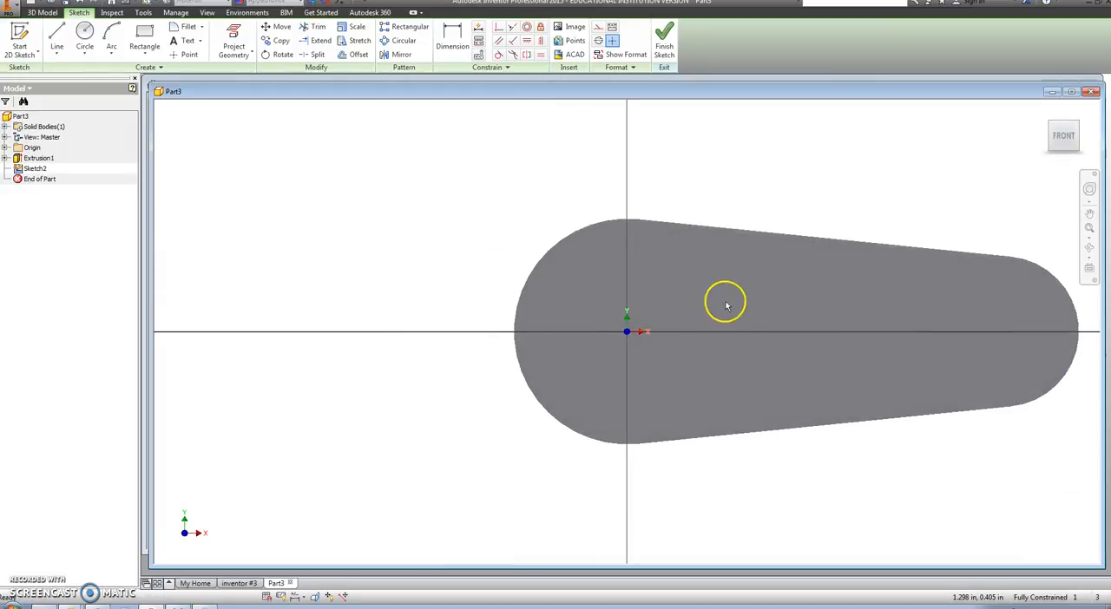
click(85, 39)
click(626, 331)
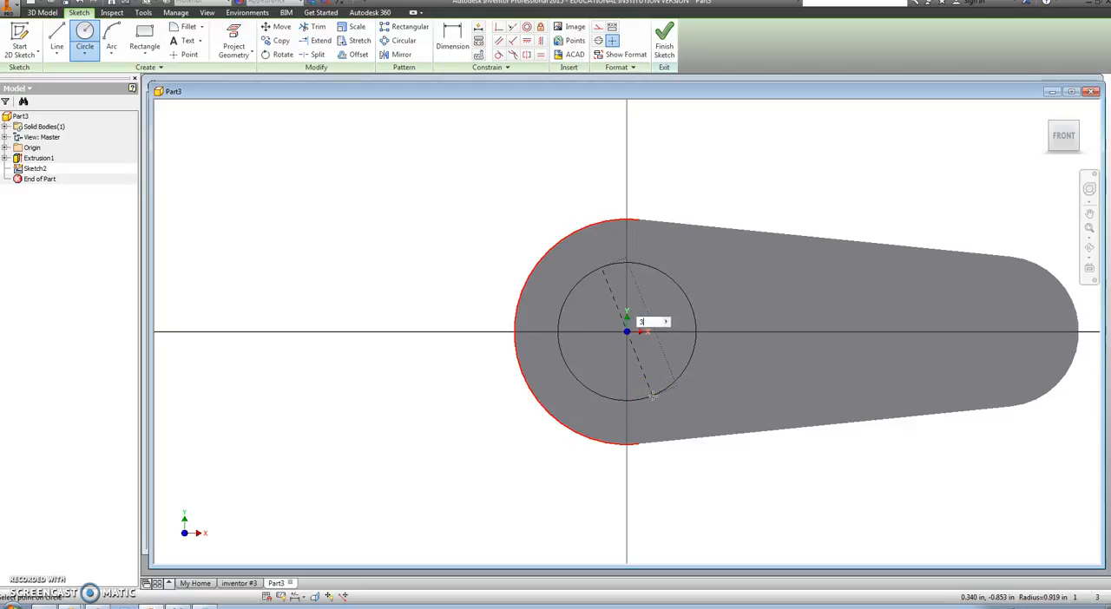
text(3)
key(Return)
click(664, 42)
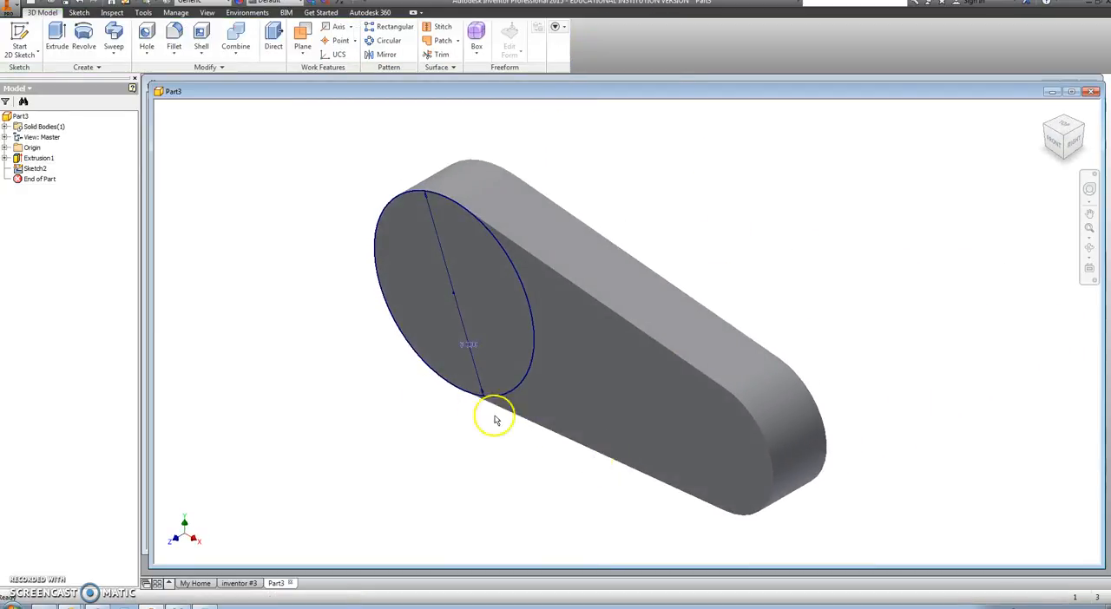
click(56, 39)
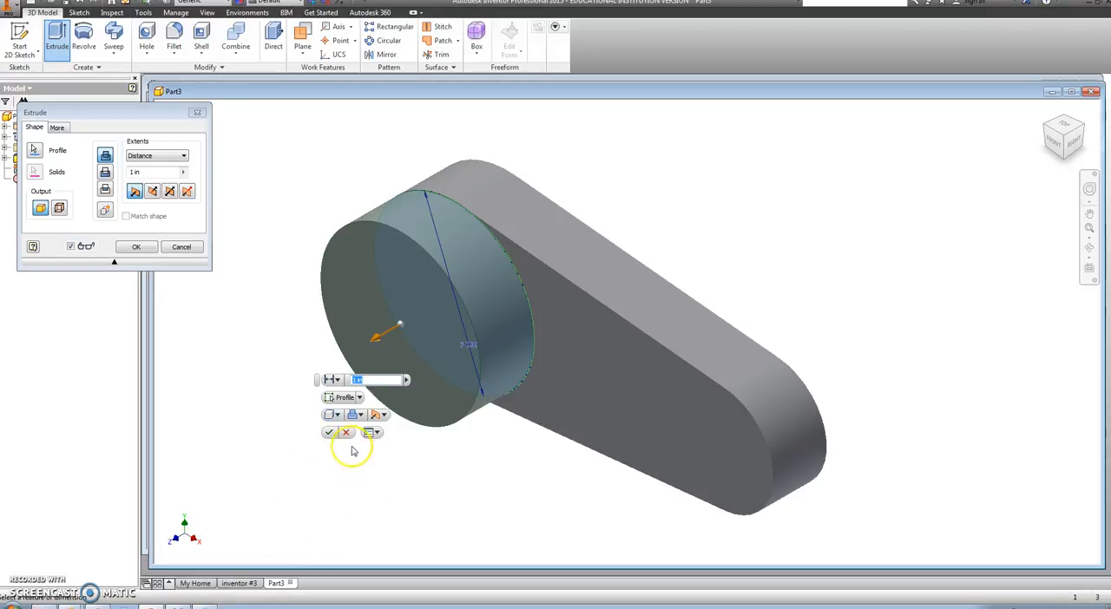
click(329, 433)
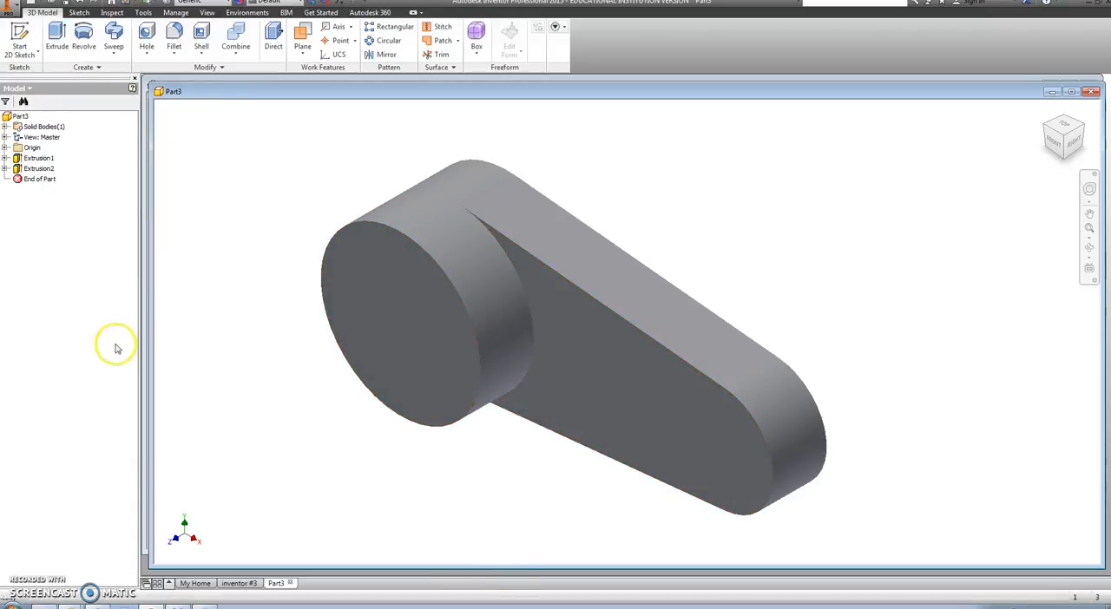
Step: Sketch a 2 in diameter circle centred on the small end of the link's front face and extrude it outward as a boss
click(21, 54)
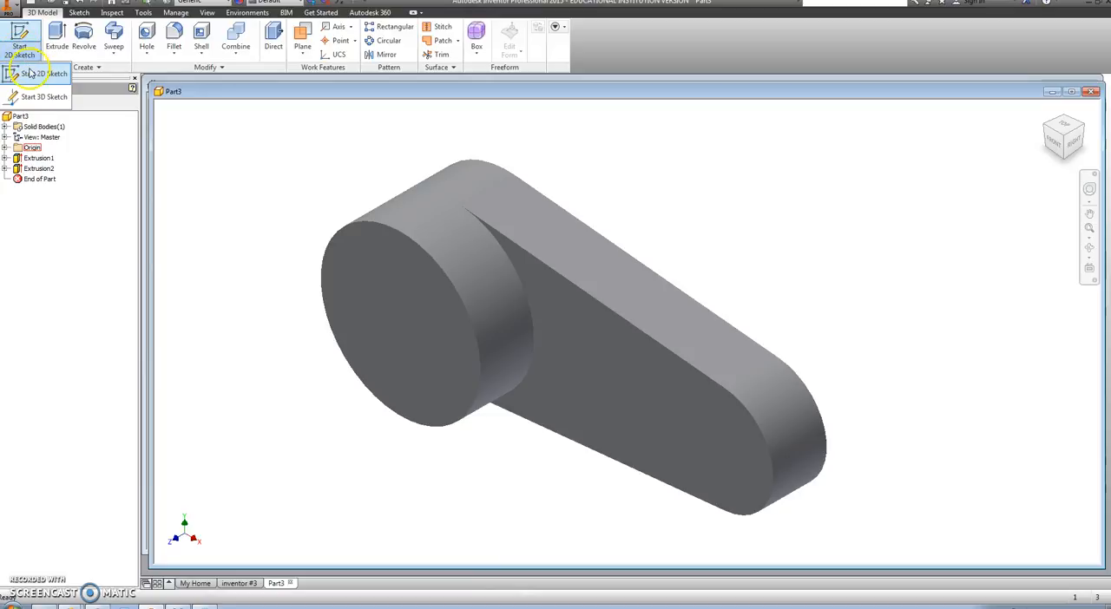
click(35, 74)
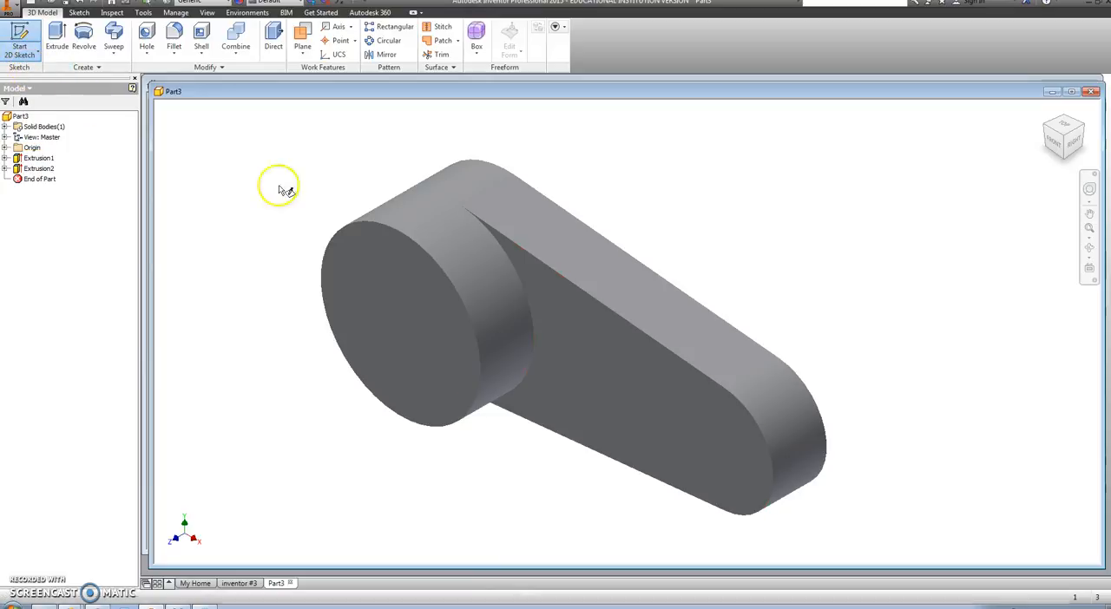
click(753, 475)
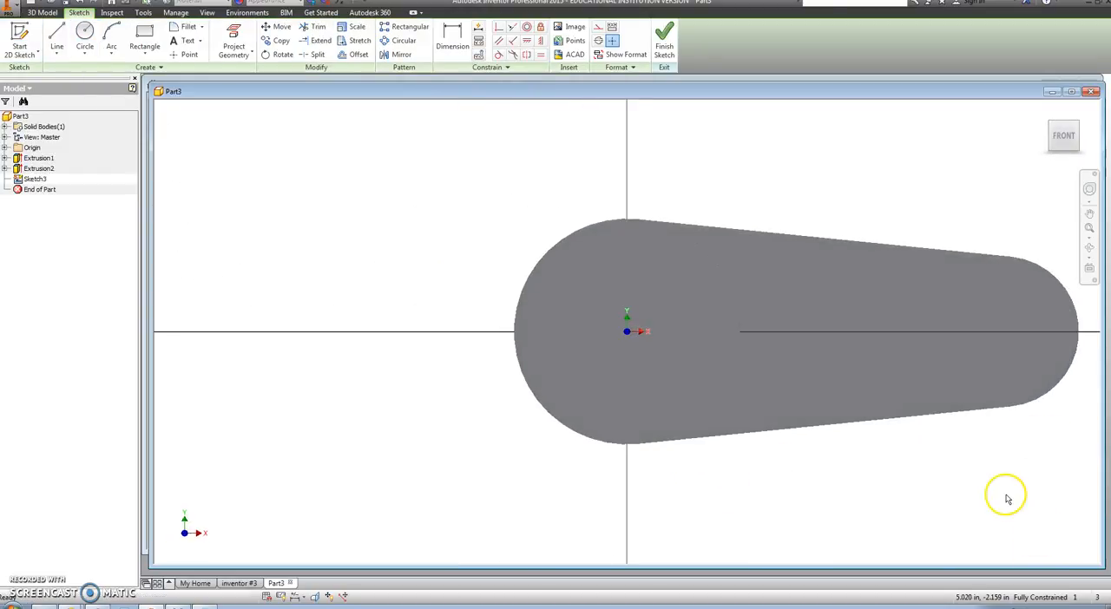
middle_drag(861, 512, 737, 499)
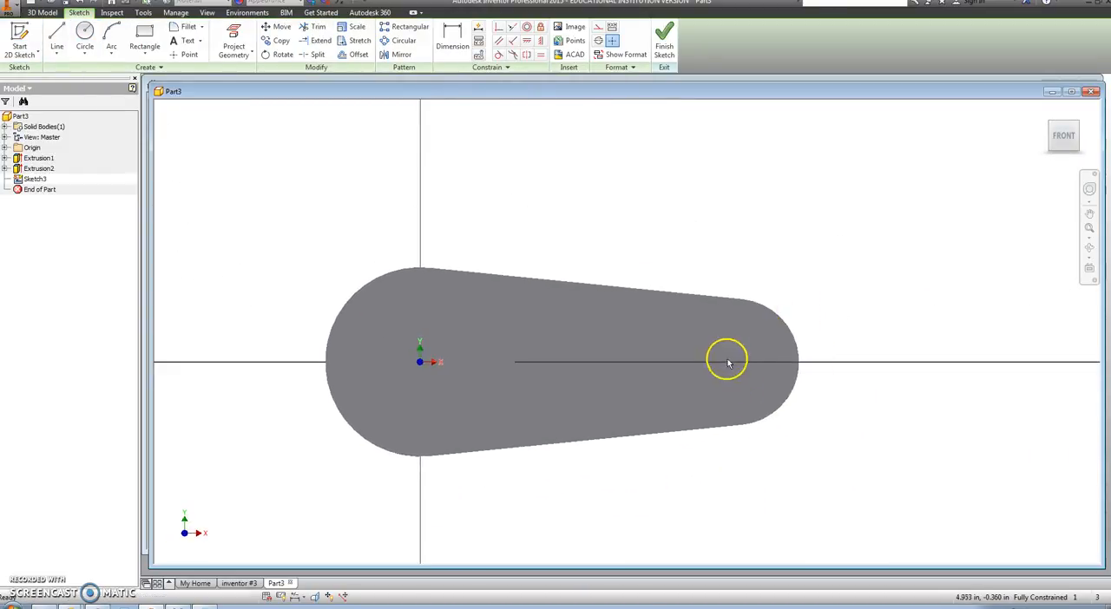
click(85, 35)
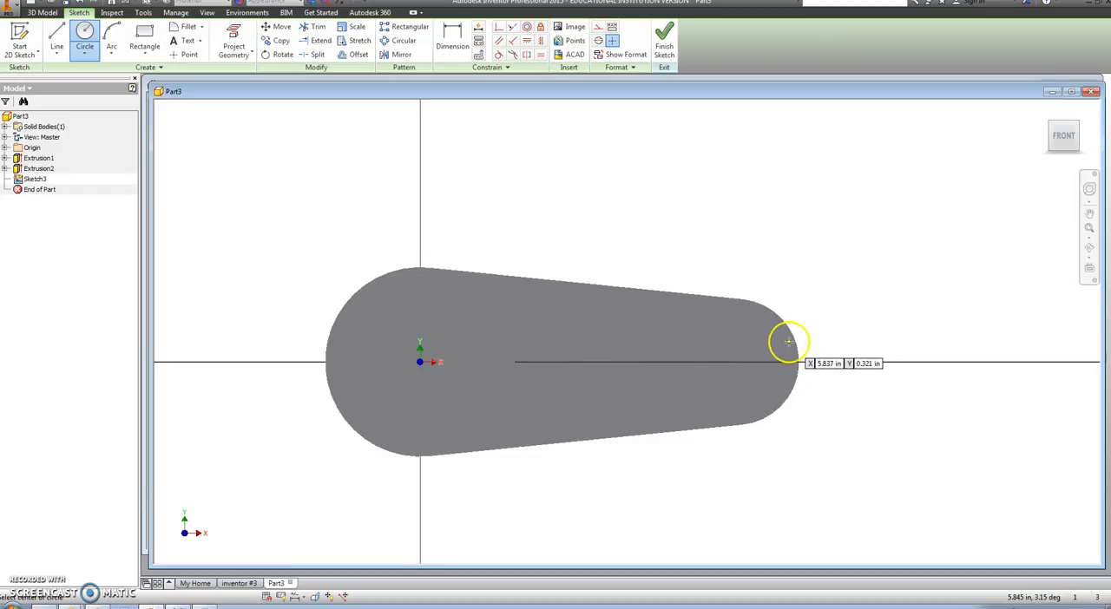
click(736, 362)
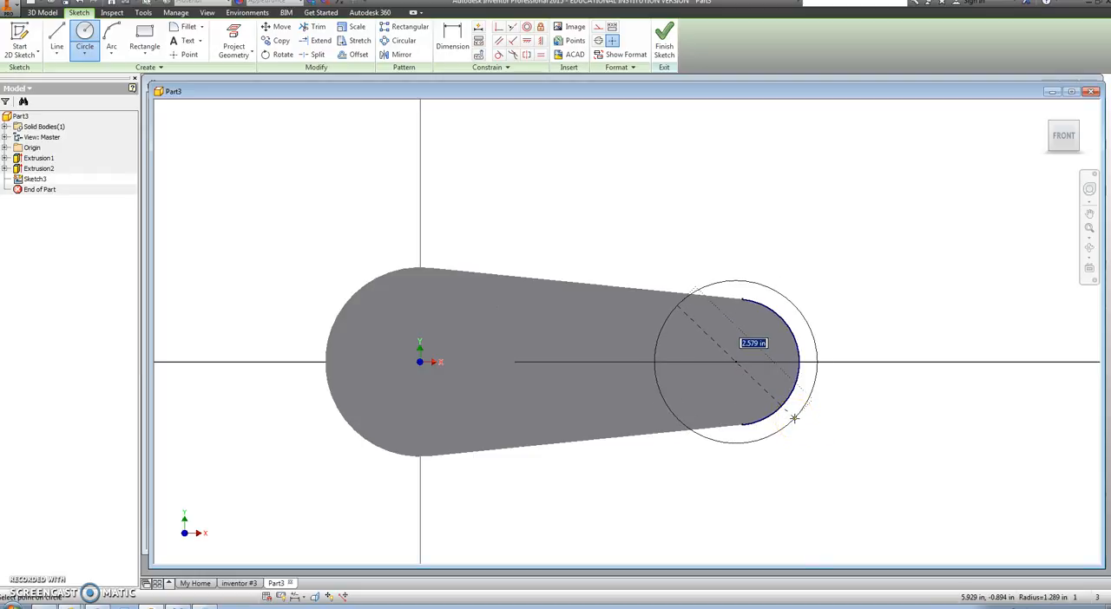
text(2)
key(Return)
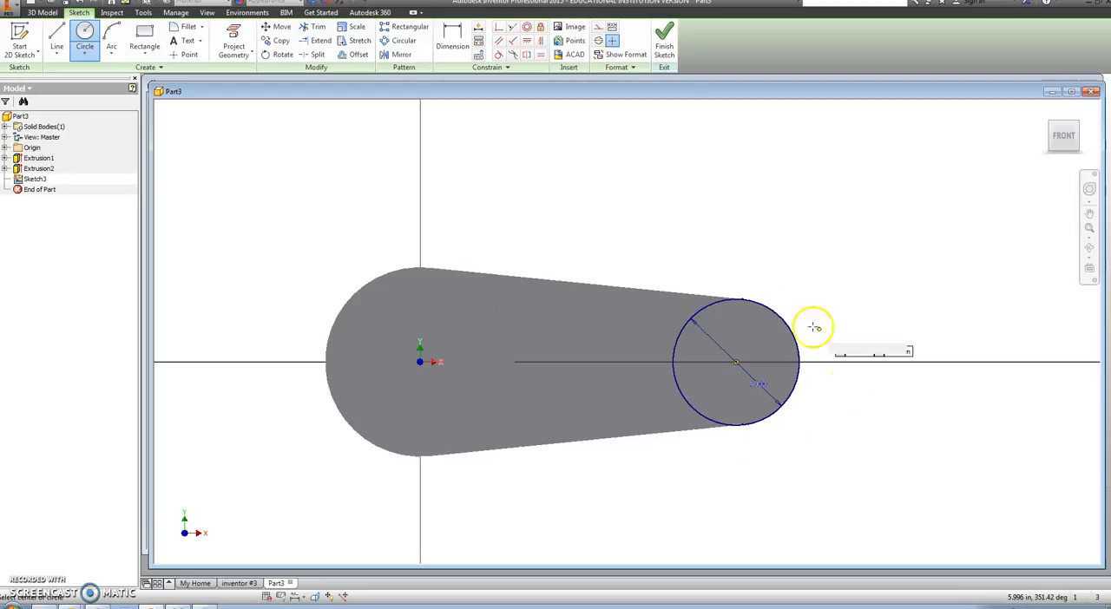
click(664, 44)
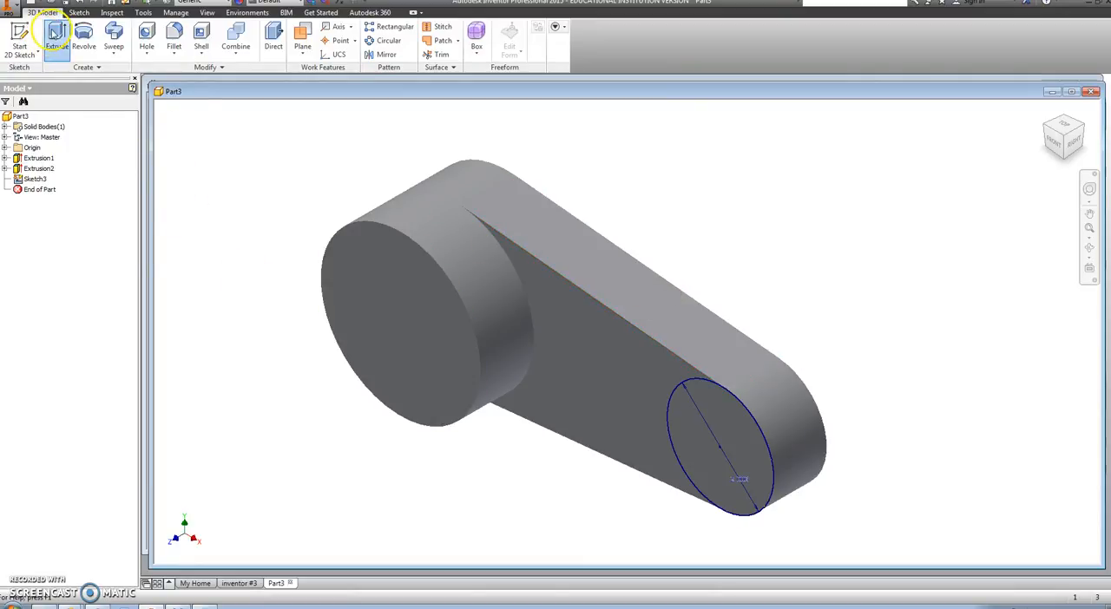
click(55, 33)
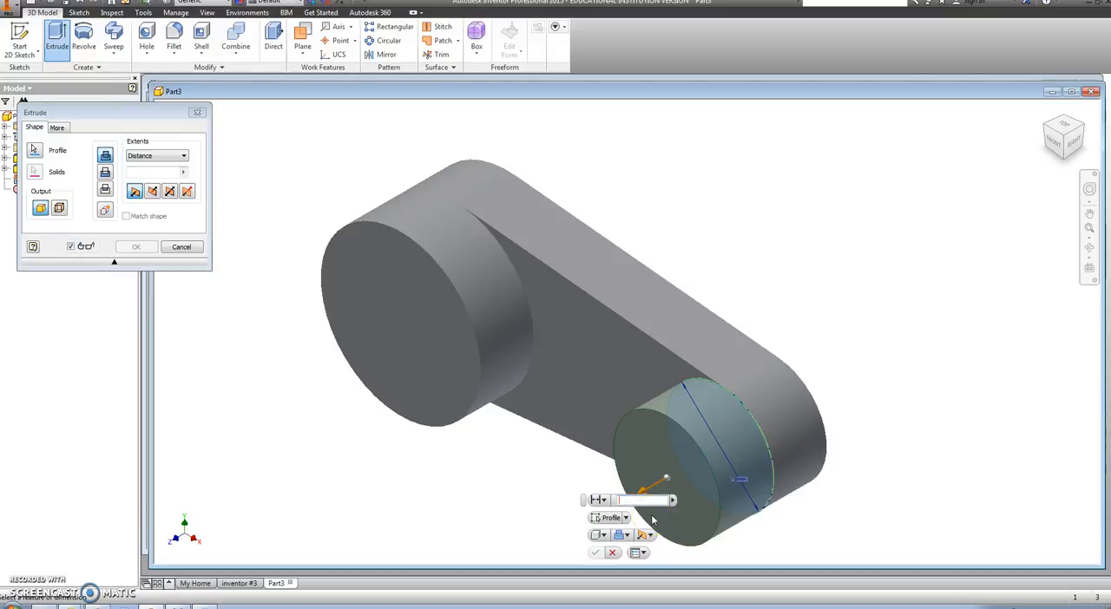
click(595, 554)
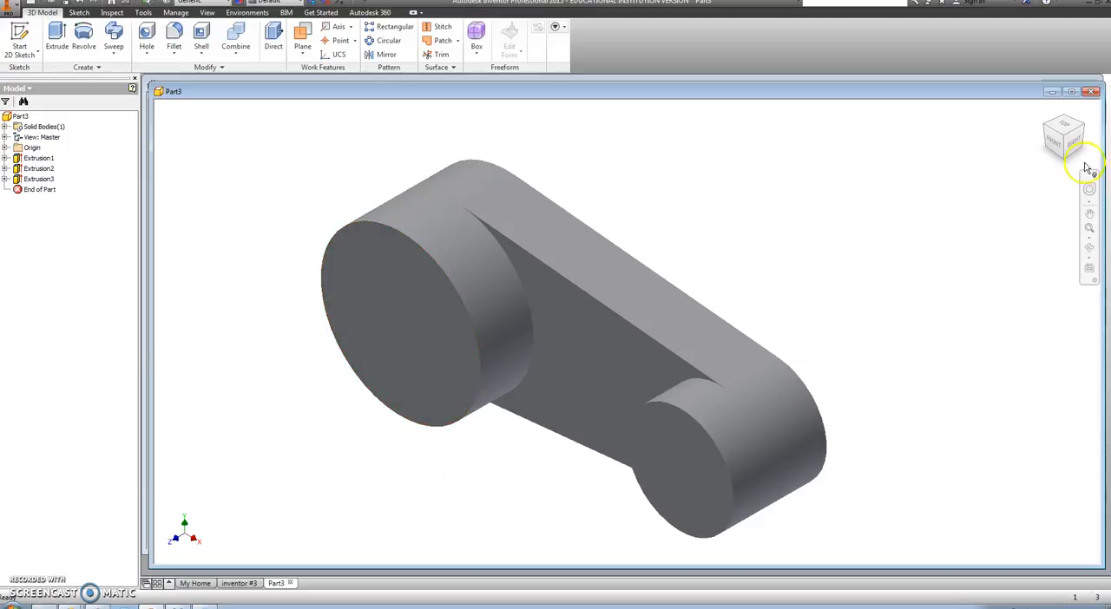
Step: Orient the model to the bottom side profile with the bosses pointing up and set that view as Front
click(1055, 147)
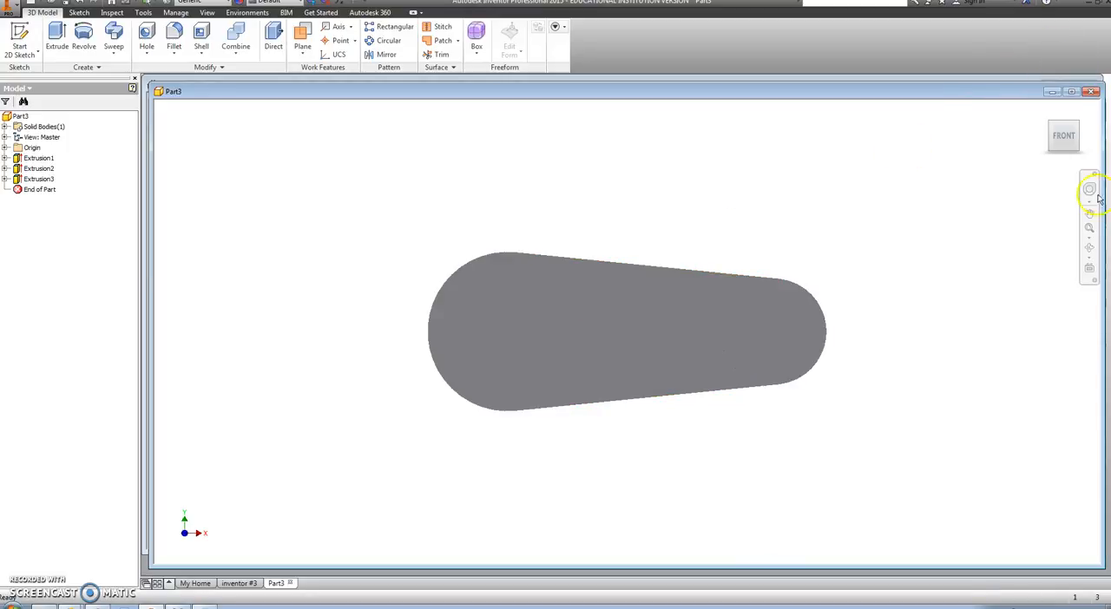
mouse_move(1062, 138)
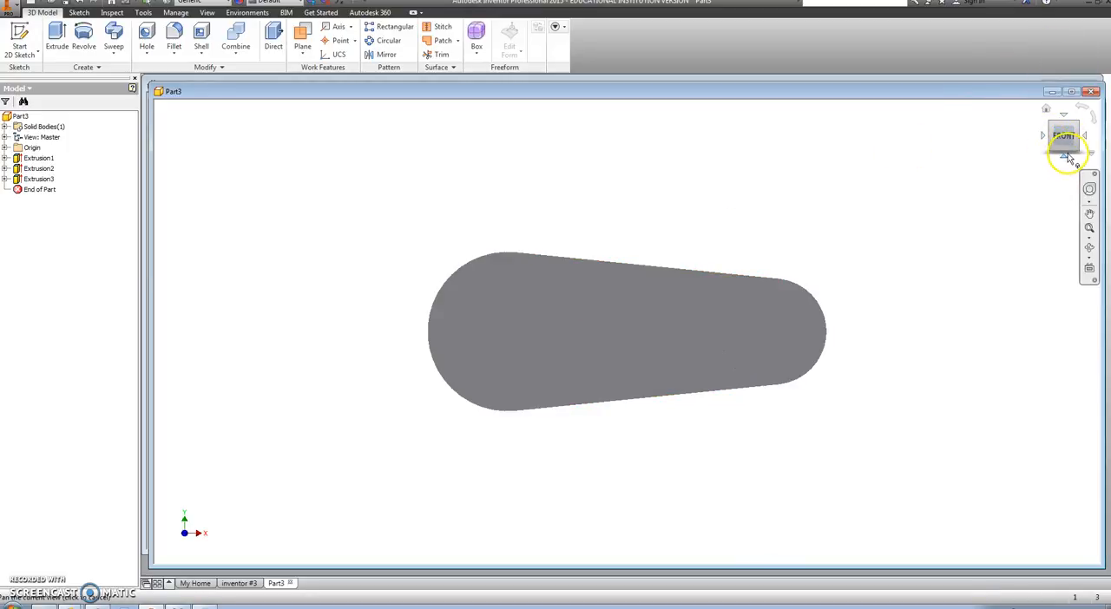
click(1065, 158)
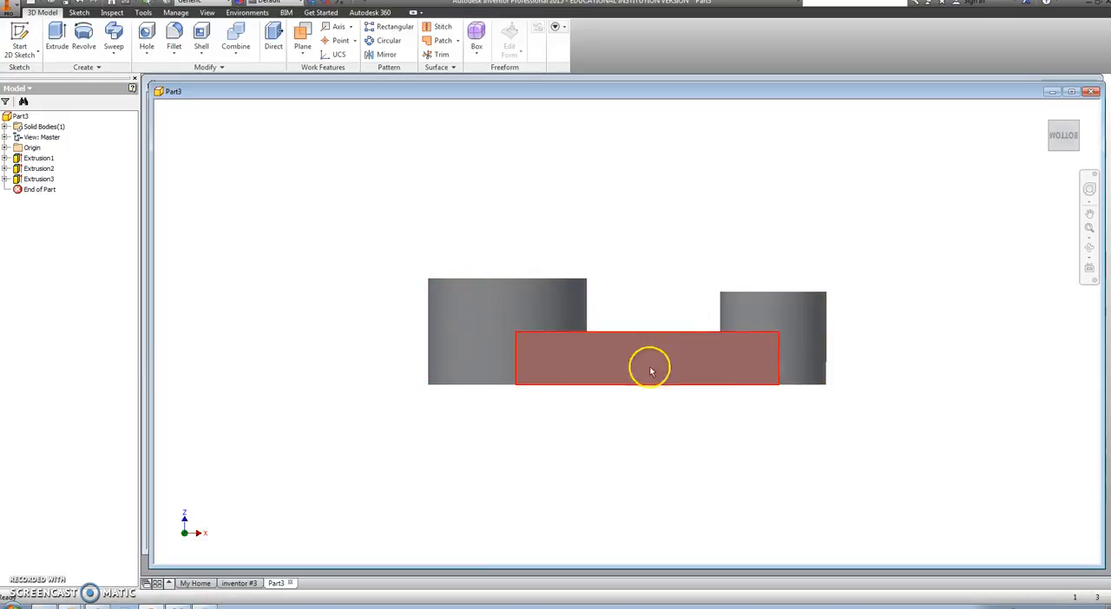
right_click(1072, 138)
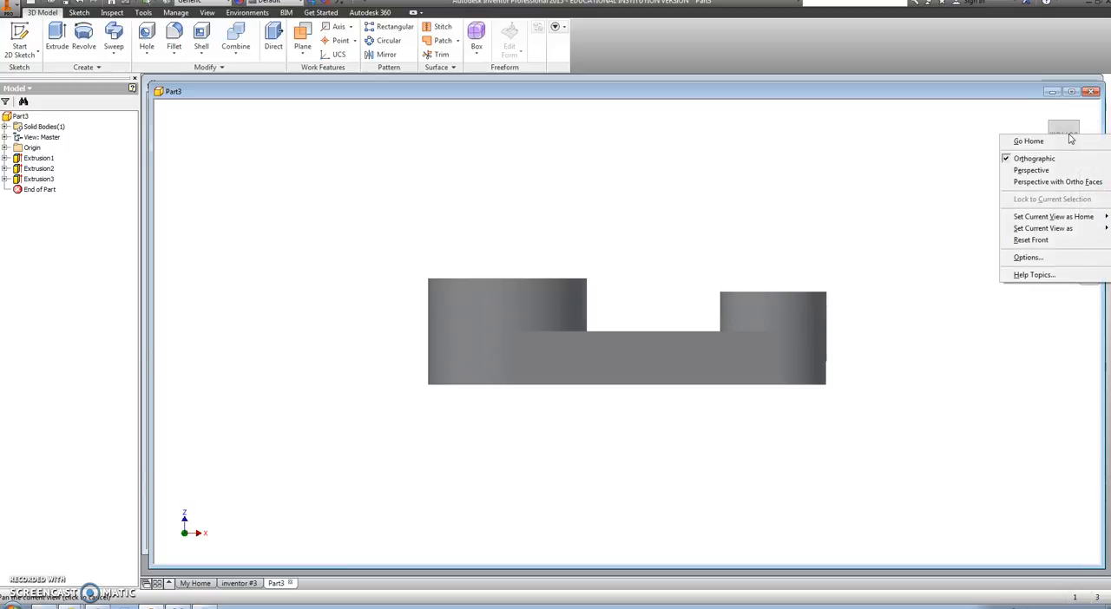
mouse_move(1047, 229)
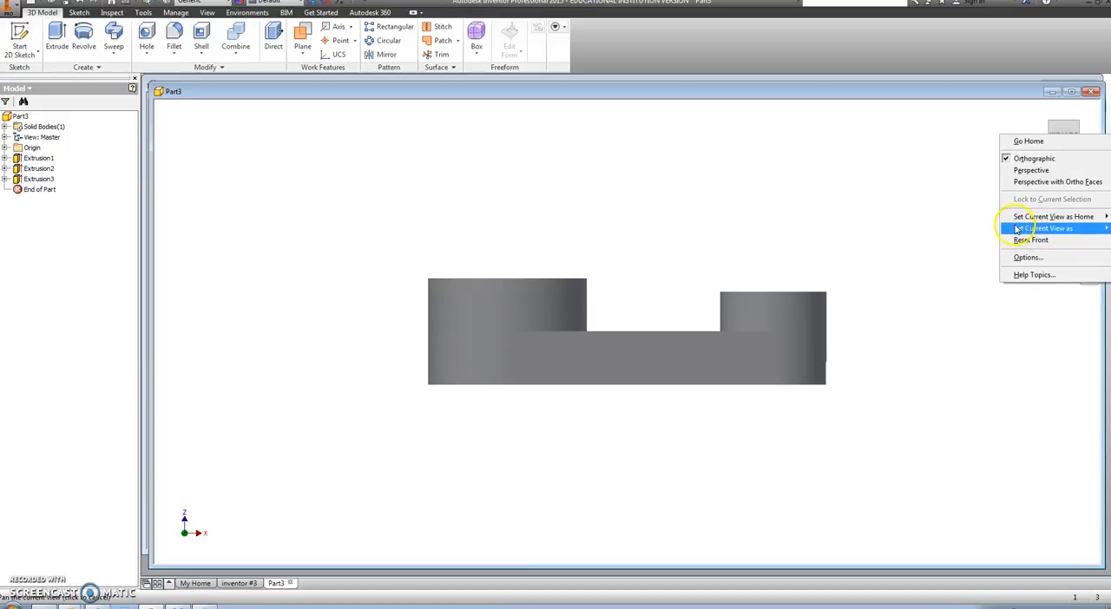
click(980, 241)
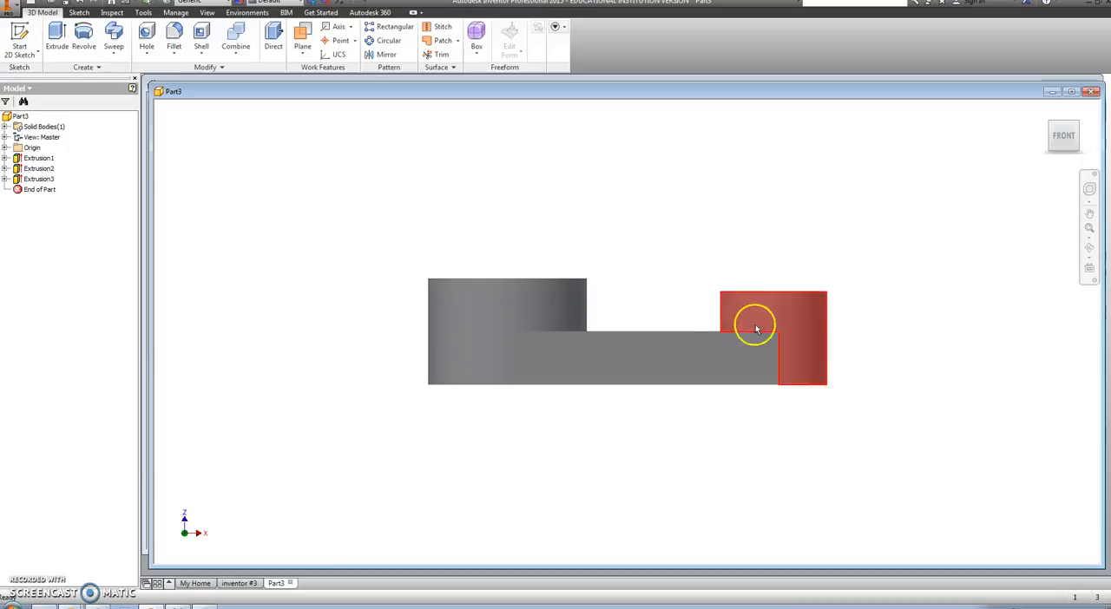
Step: Set the isometric view with both bosses facing up as the home view, using Fit to View, and go to it
click(1076, 127)
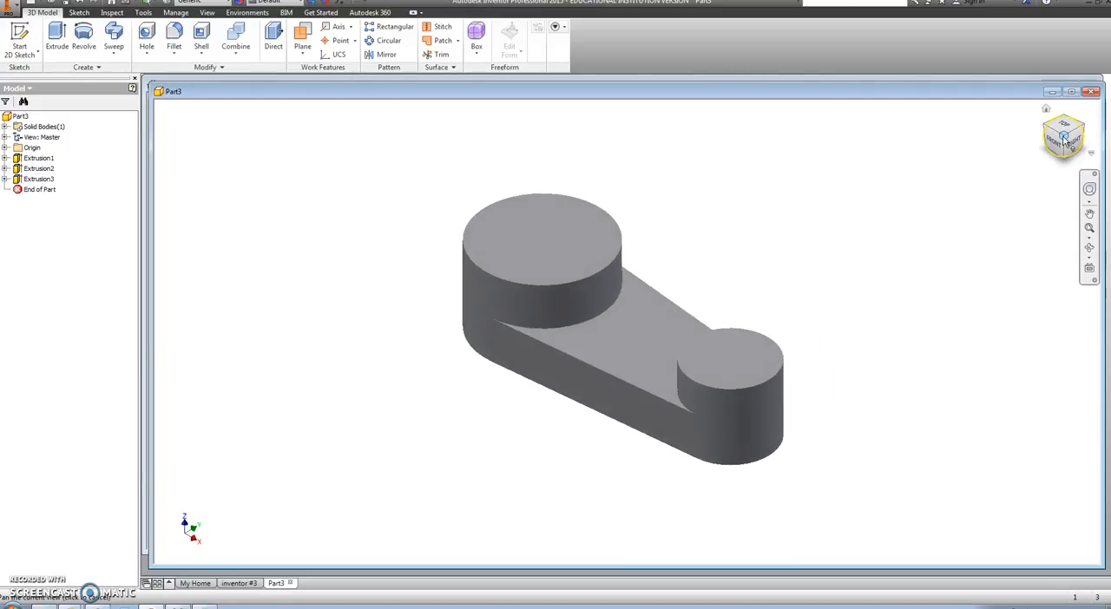
click(1062, 145)
right_click(1046, 111)
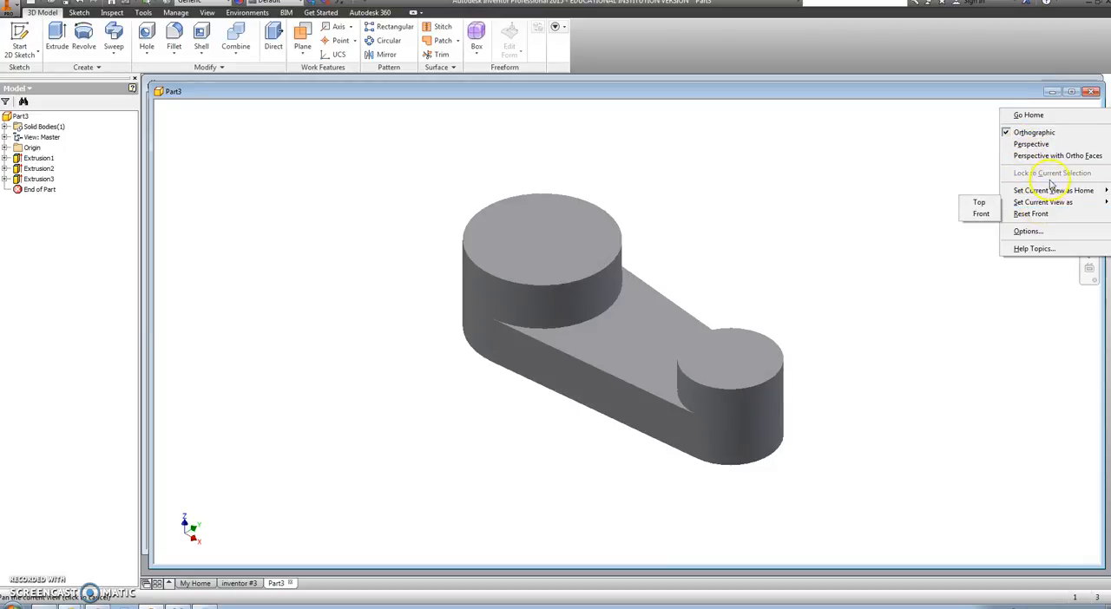
click(1084, 191)
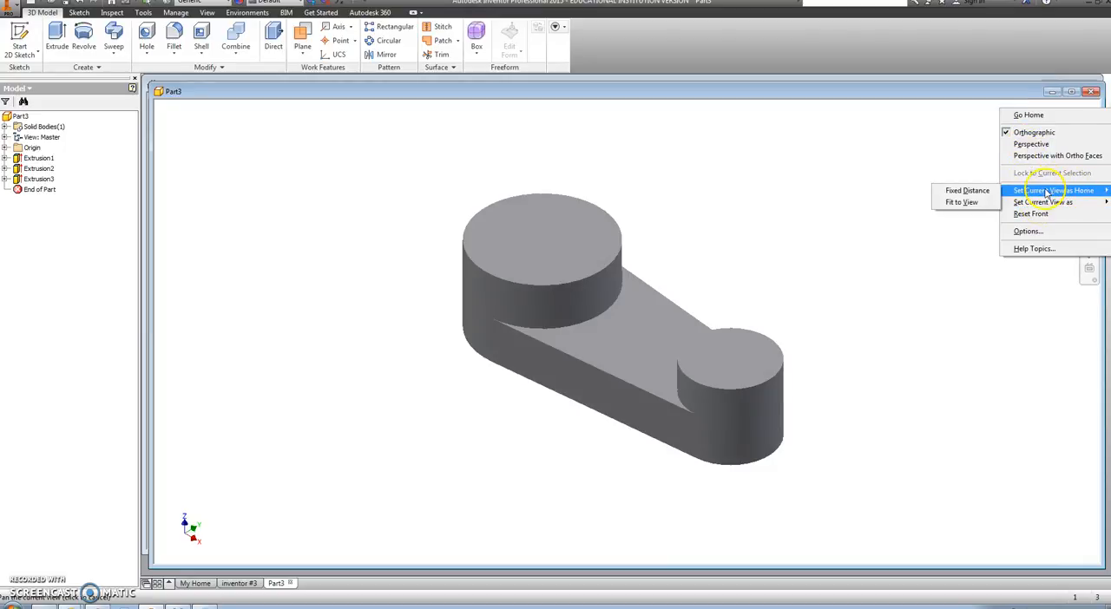
click(963, 202)
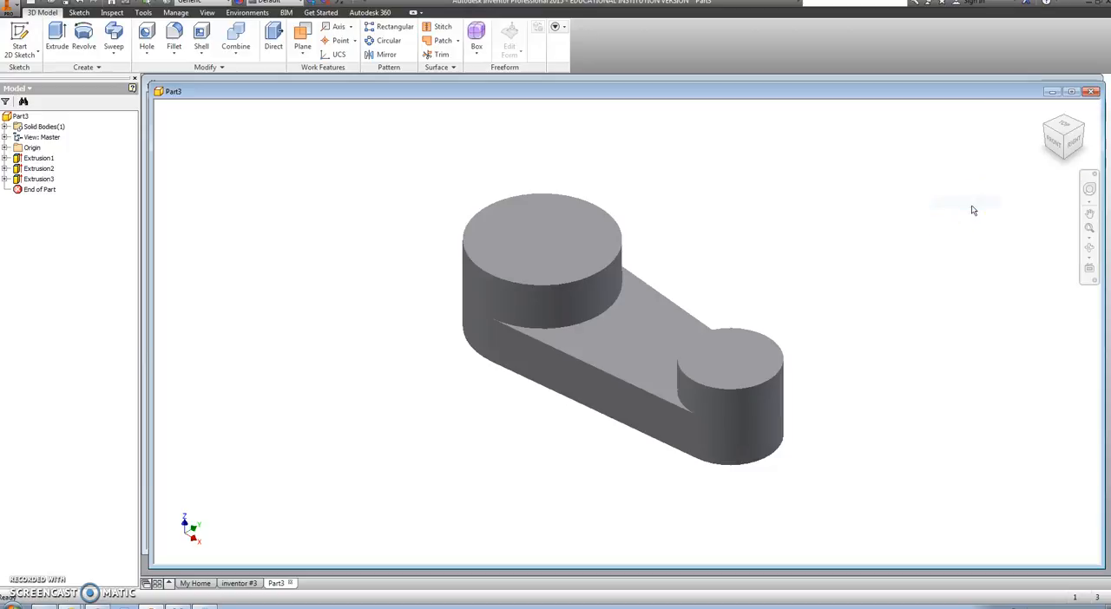
click(1046, 109)
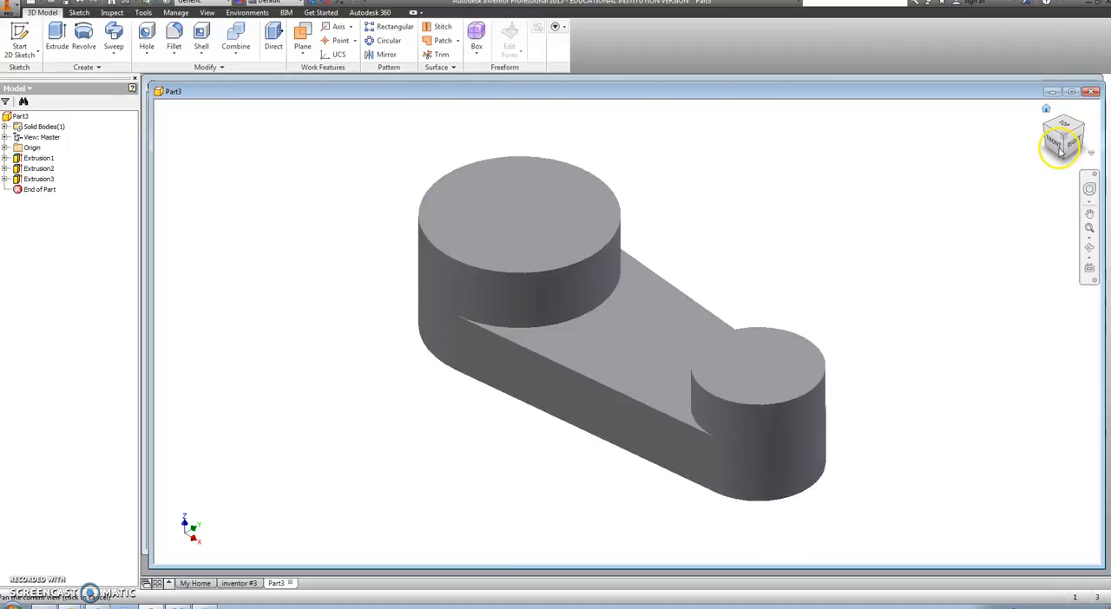
Step: Place a concentric 1.5 in diameter Through All hole in the top face of the large boss
click(1056, 145)
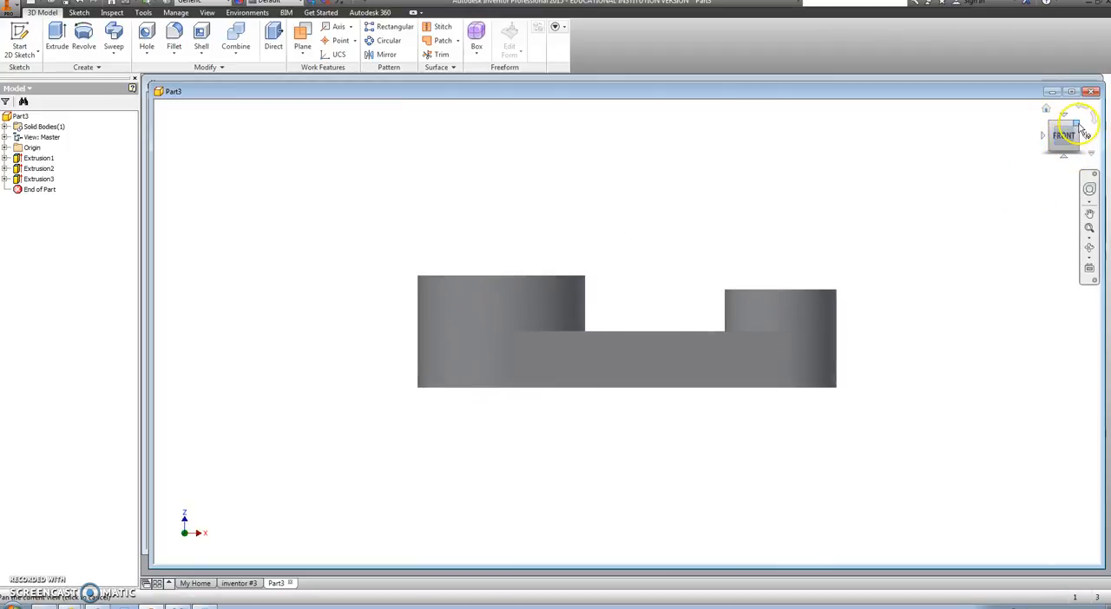
click(1082, 130)
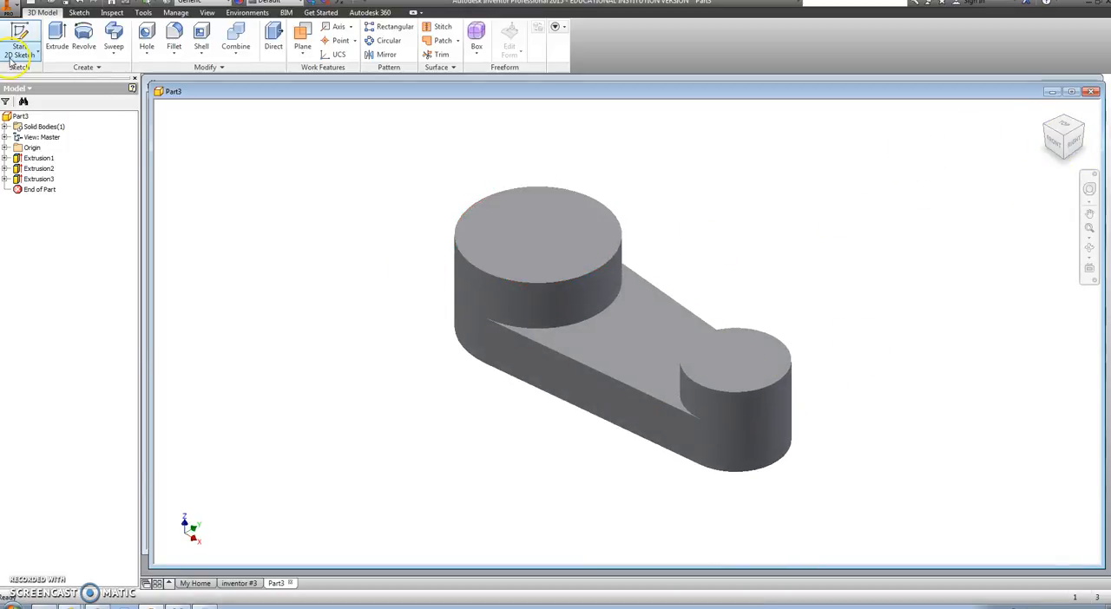
click(147, 39)
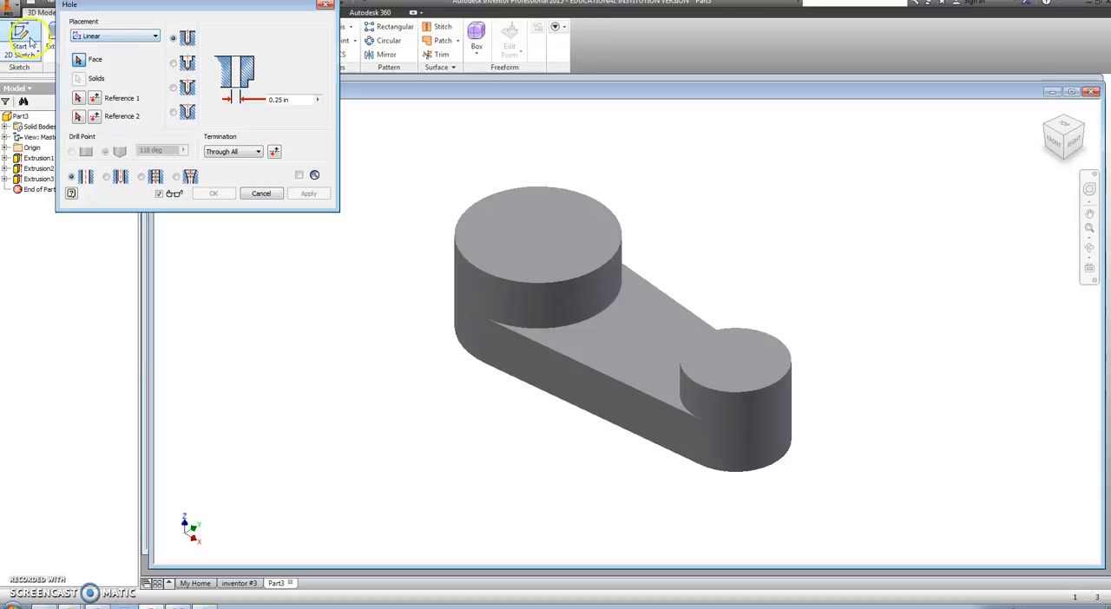
click(156, 38)
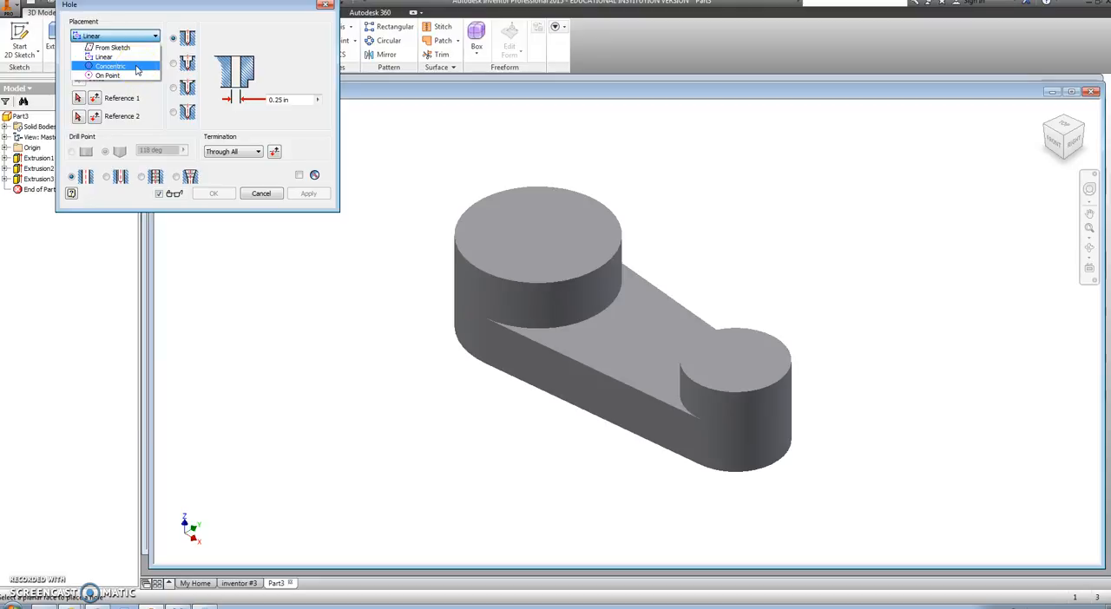
click(136, 68)
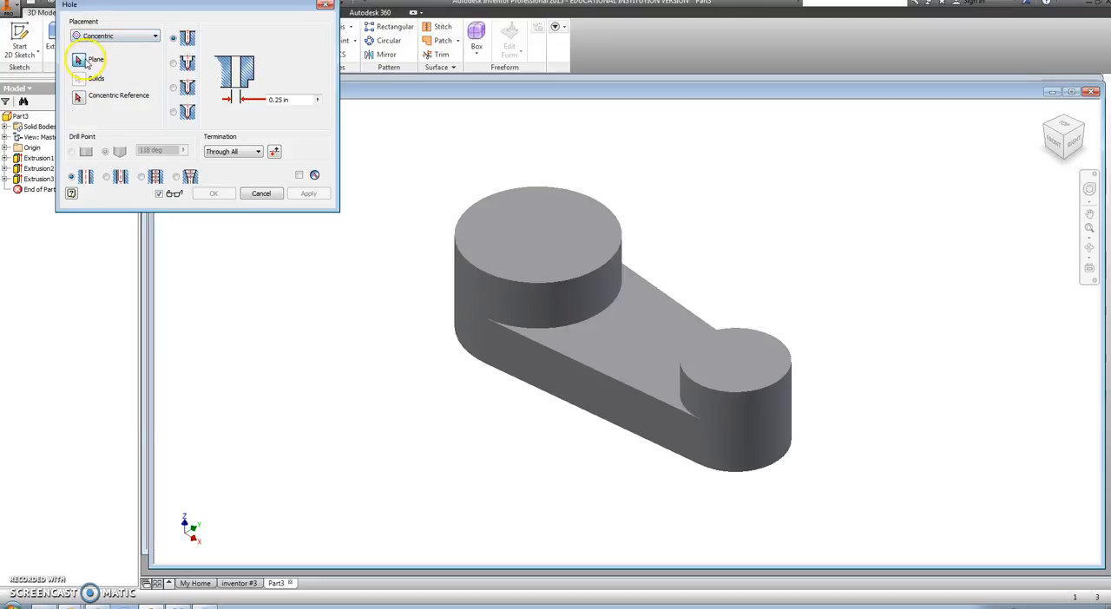
click(560, 238)
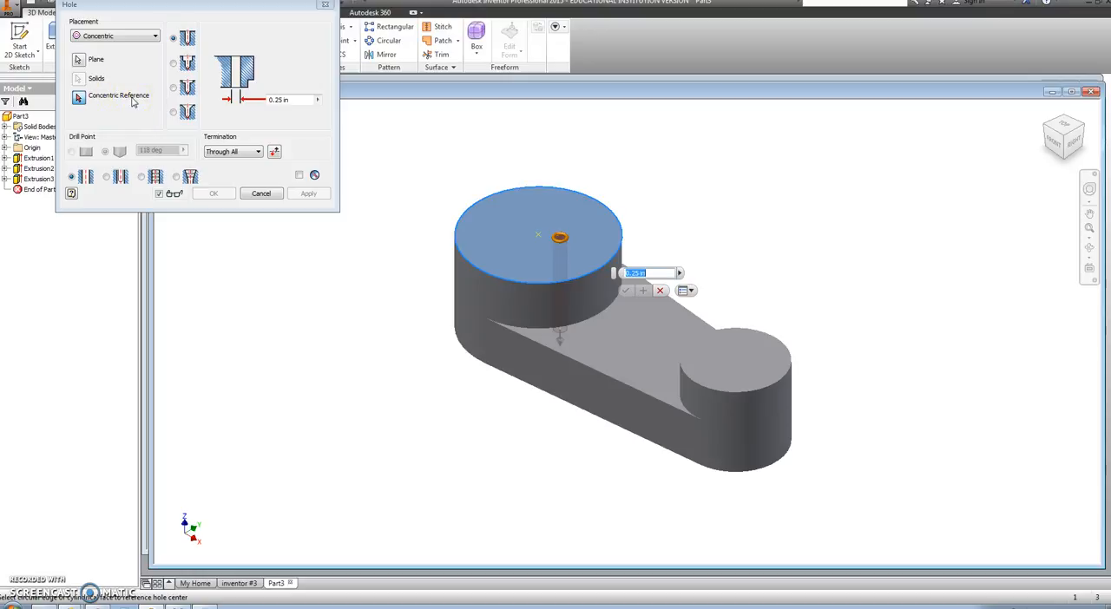
click(460, 225)
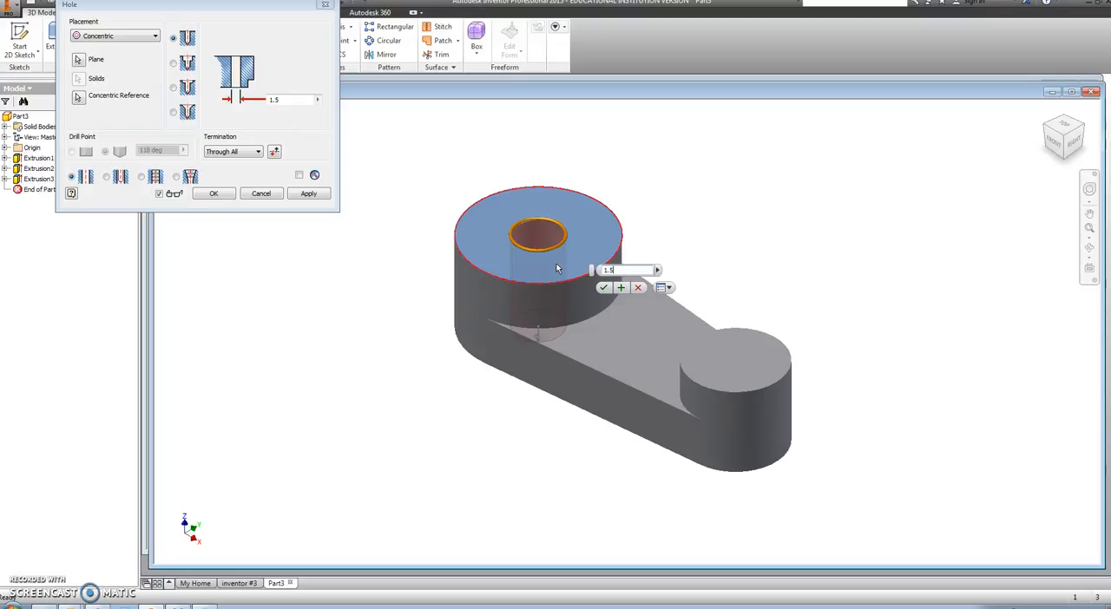
click(217, 193)
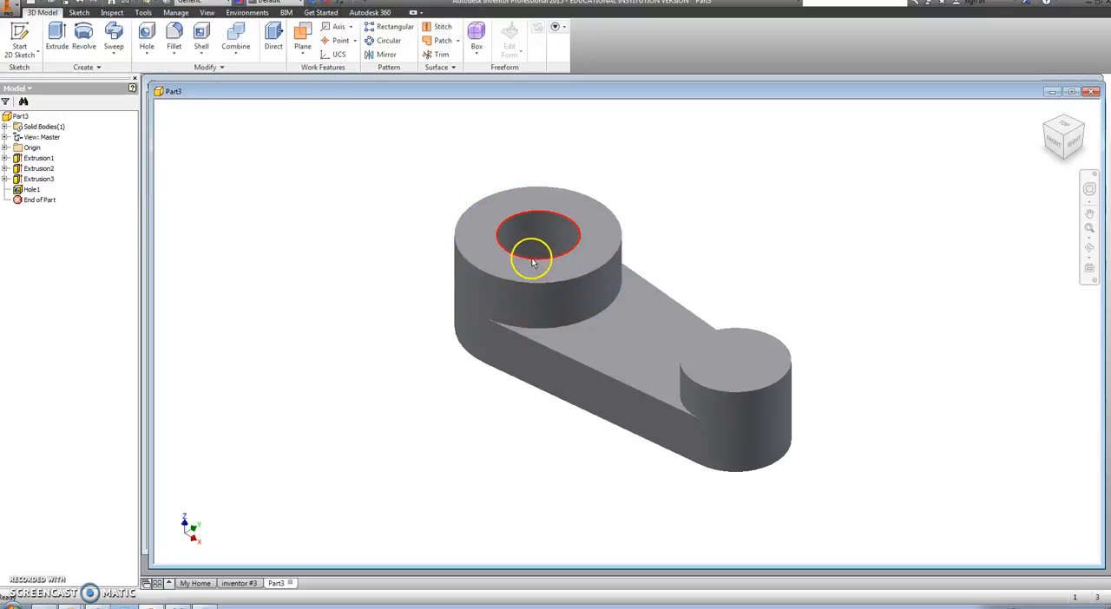
Step: Place a concentric 1 in diameter Through All hole in the top face of the small boss
click(147, 40)
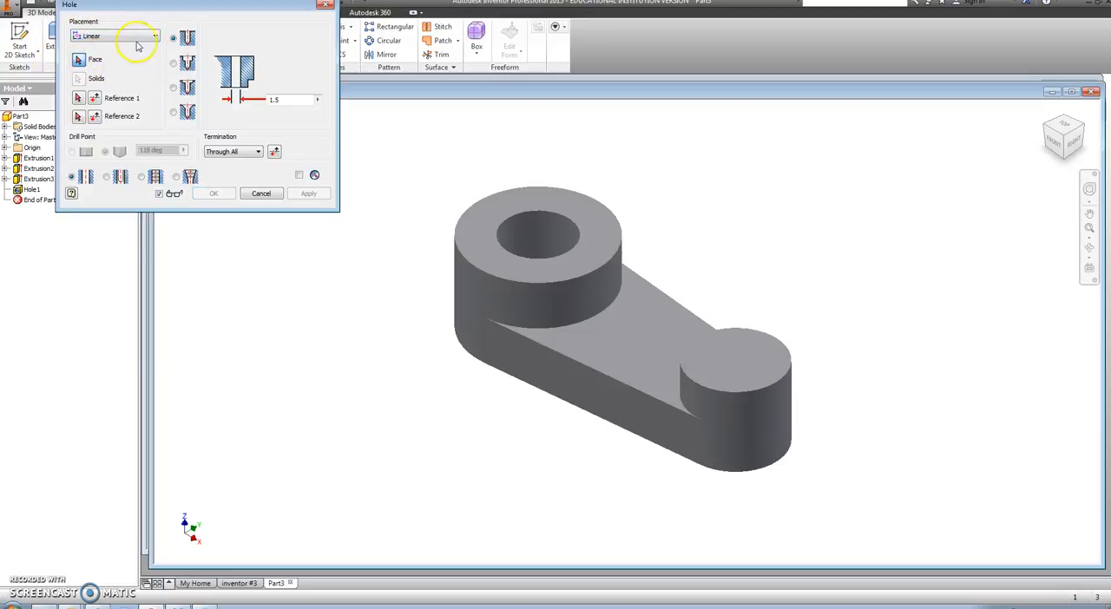
click(149, 42)
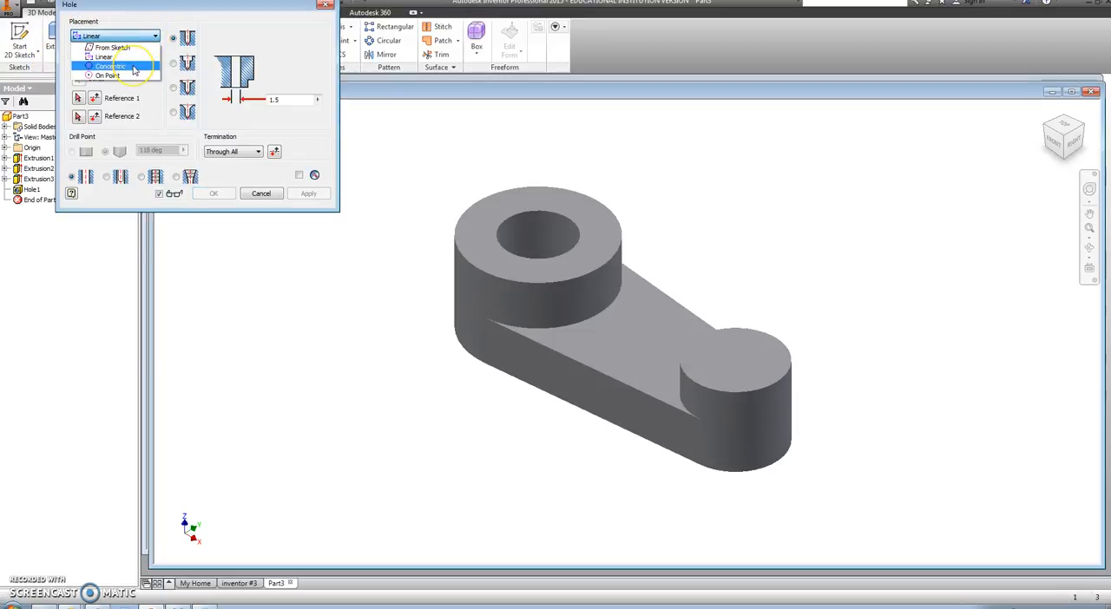
click(135, 70)
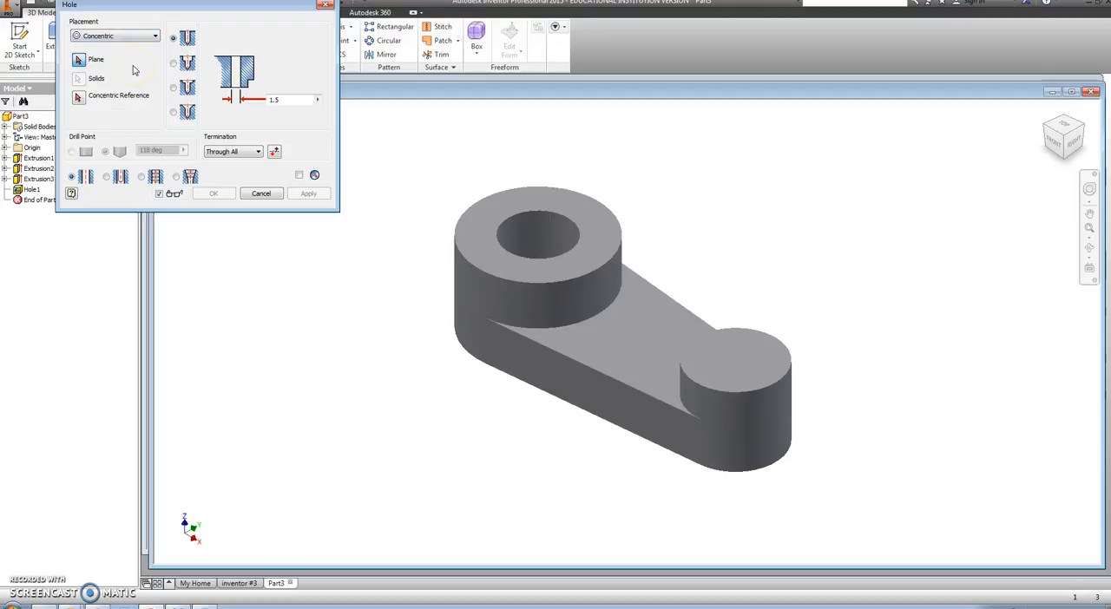
click(745, 357)
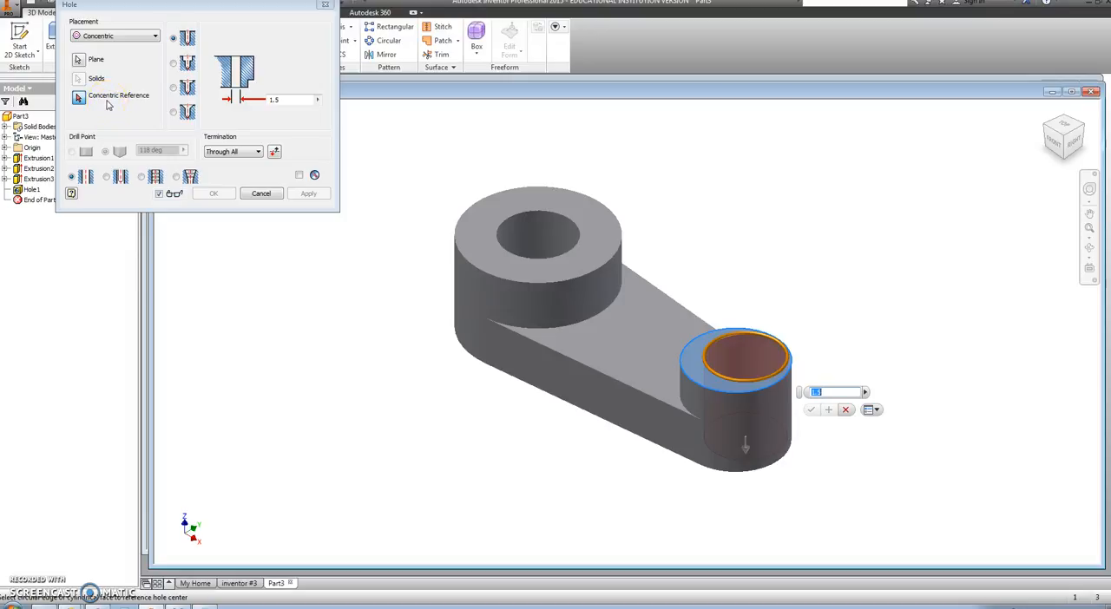
click(729, 392)
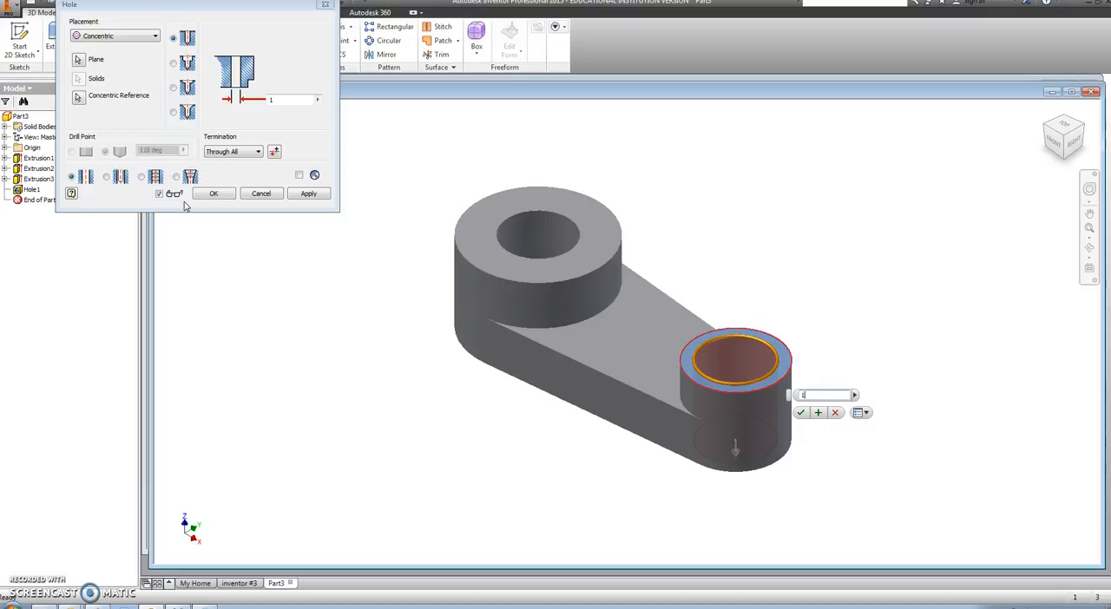
click(154, 175)
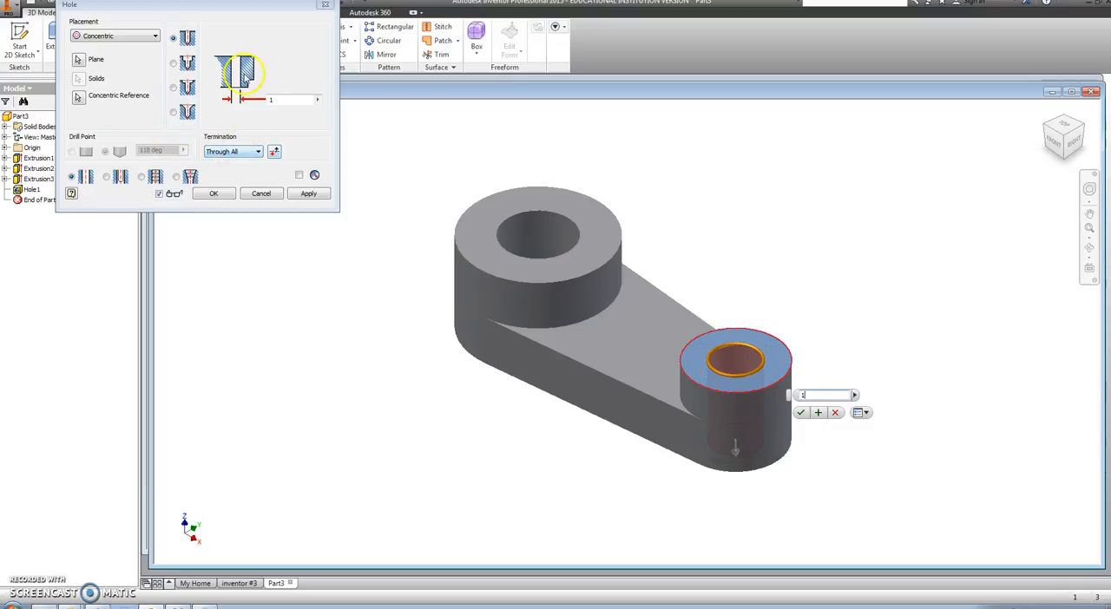
click(224, 196)
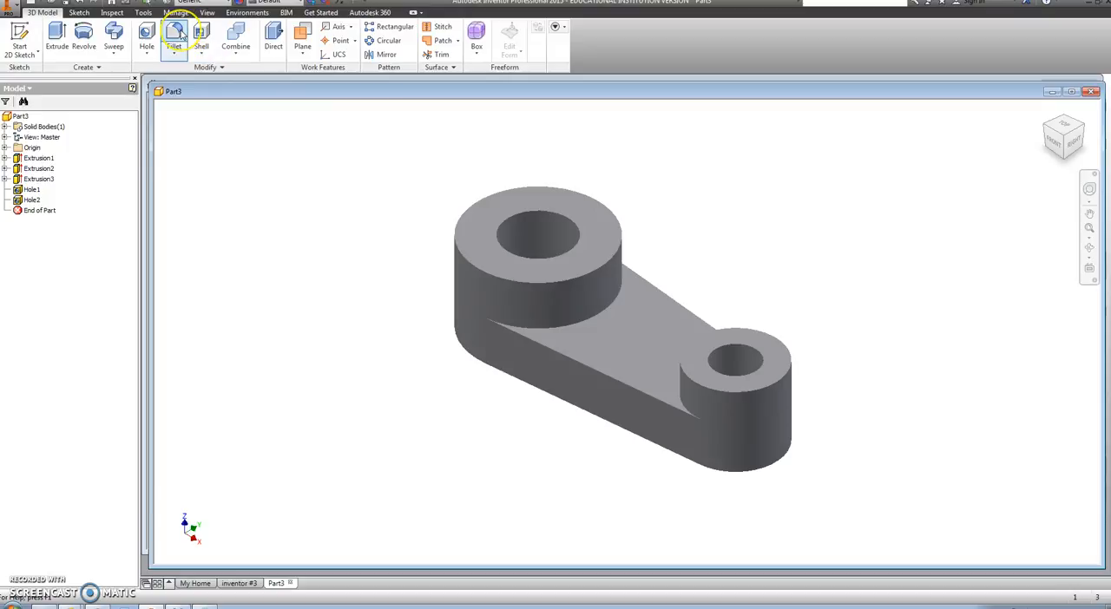
Step: Fillet the outer and hole edges on the top faces of both bosses with a 0.125 in radius
click(175, 35)
click(114, 79)
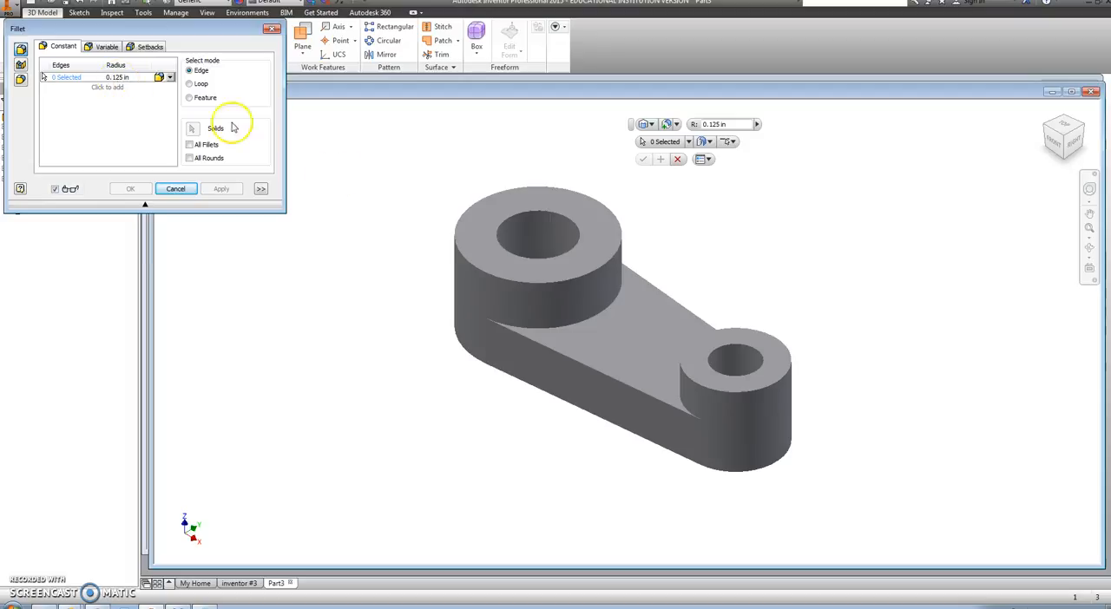
click(471, 257)
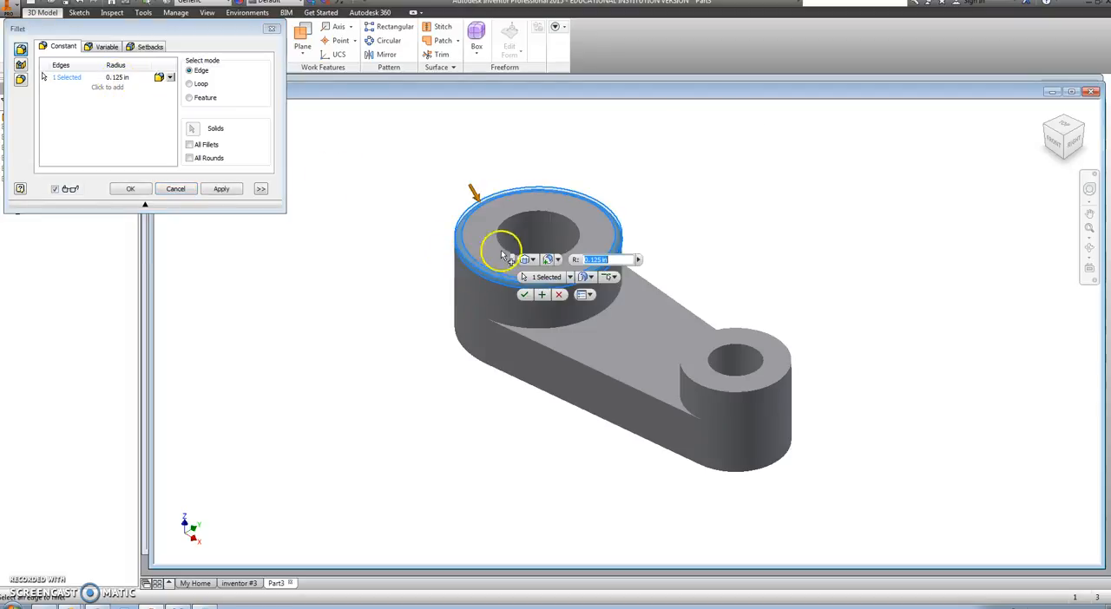
click(500, 249)
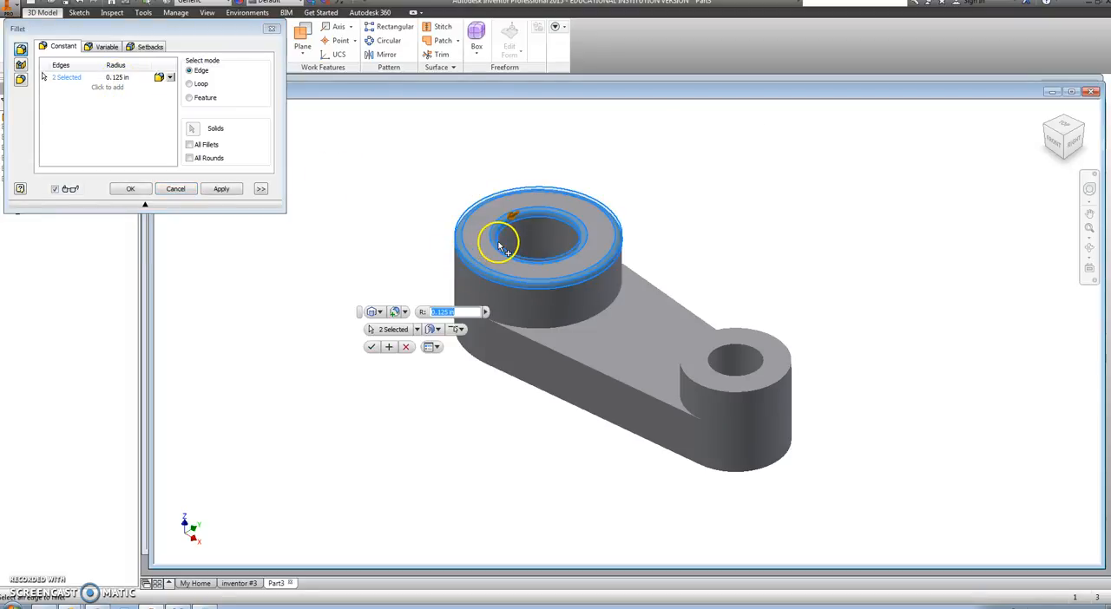
click(694, 387)
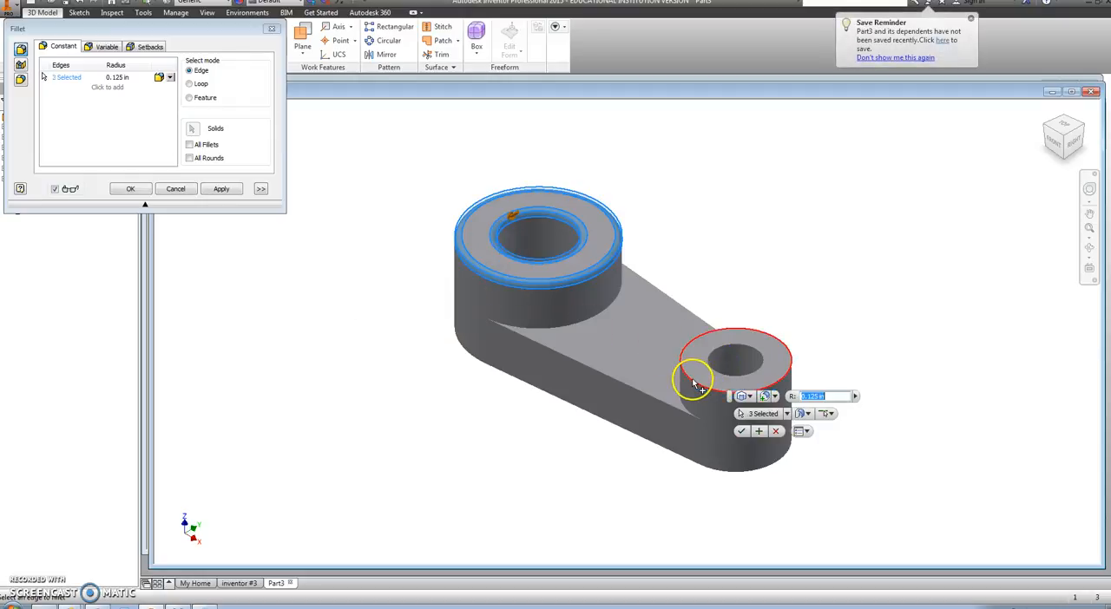
click(718, 370)
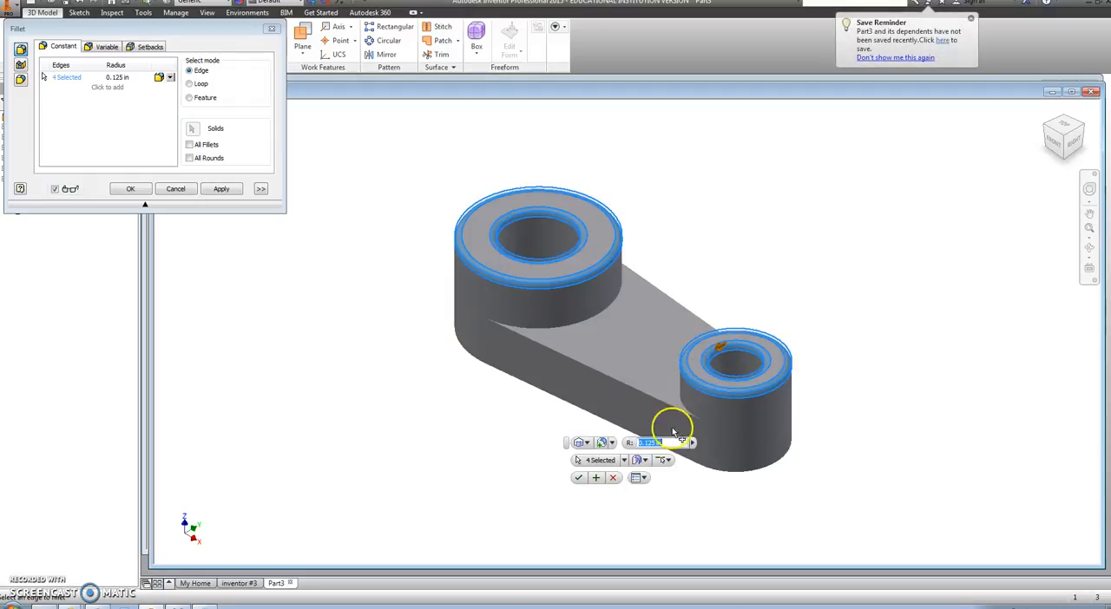
click(578, 478)
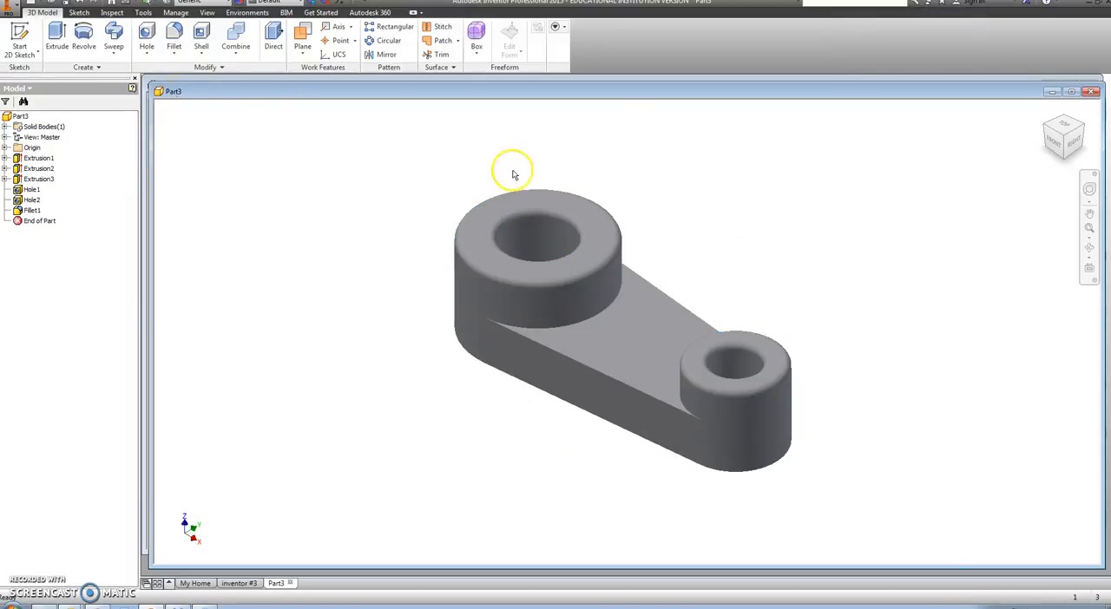
Step: Save a copy of the part to the Desktop under the file name INVENTOR 3 VIDEO
click(17, 10)
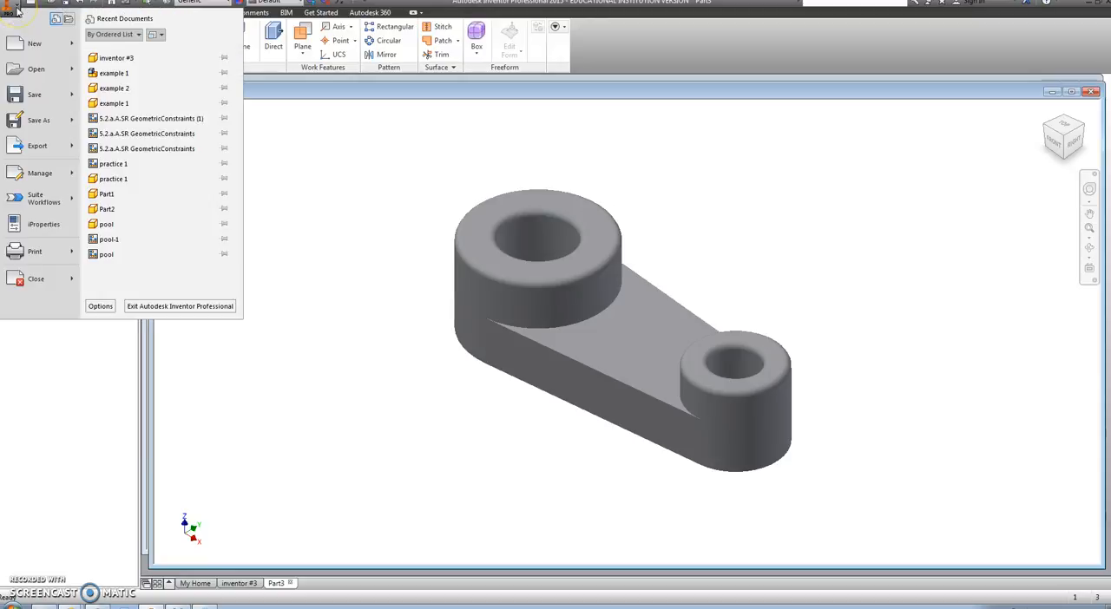
click(33, 120)
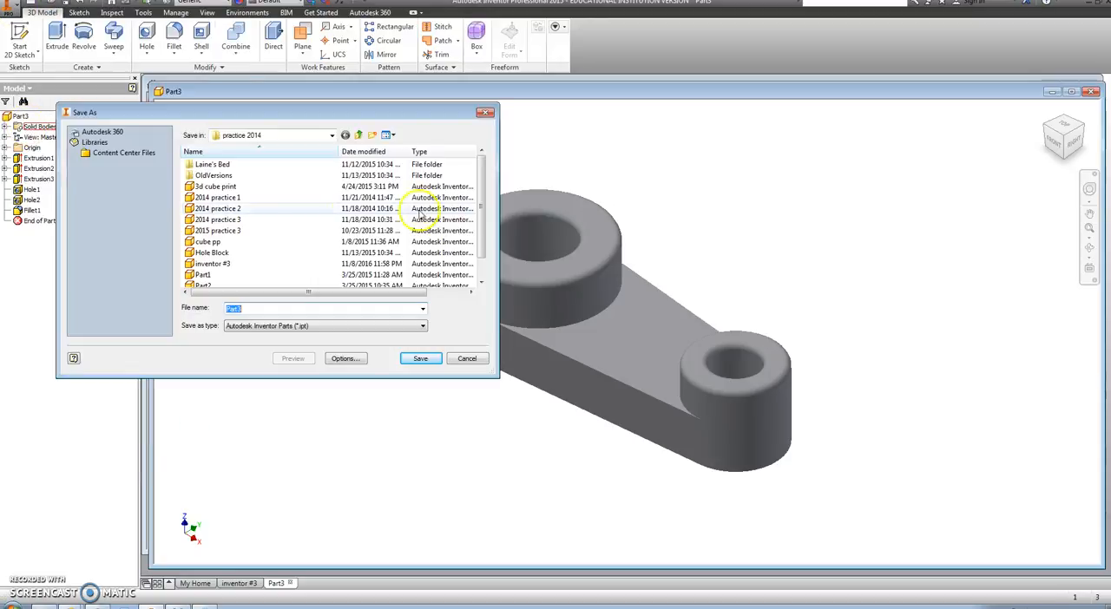
click(331, 137)
click(273, 148)
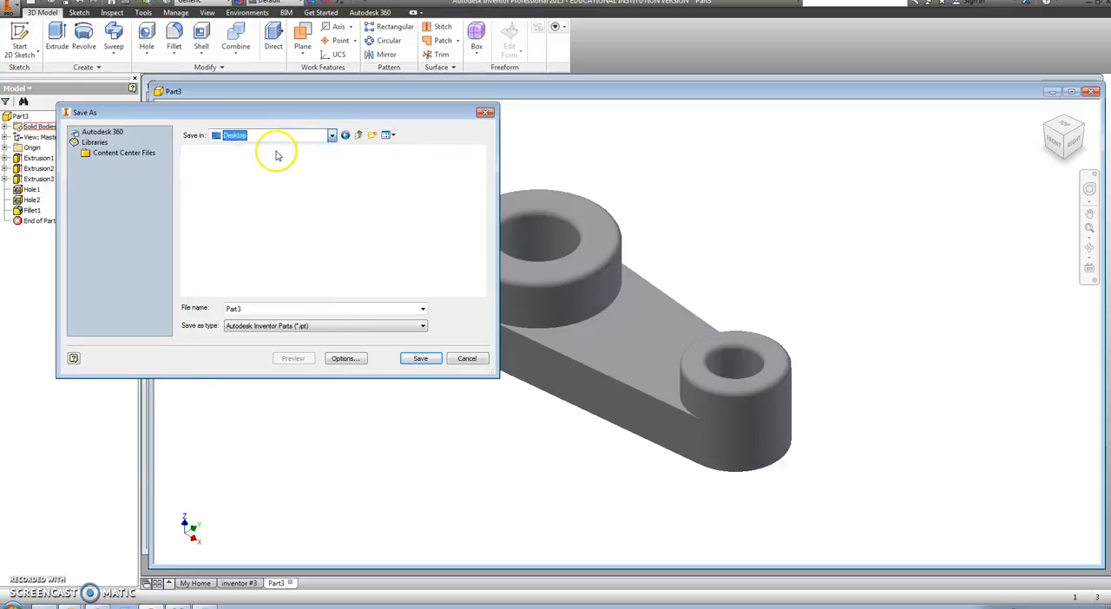
click(265, 310)
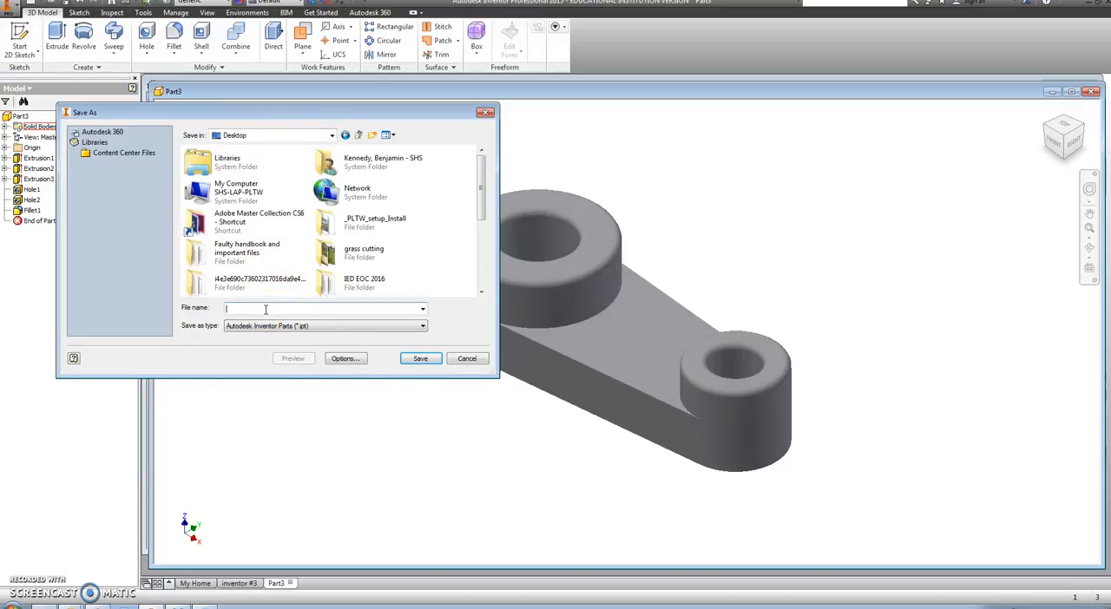
text(INVENT)
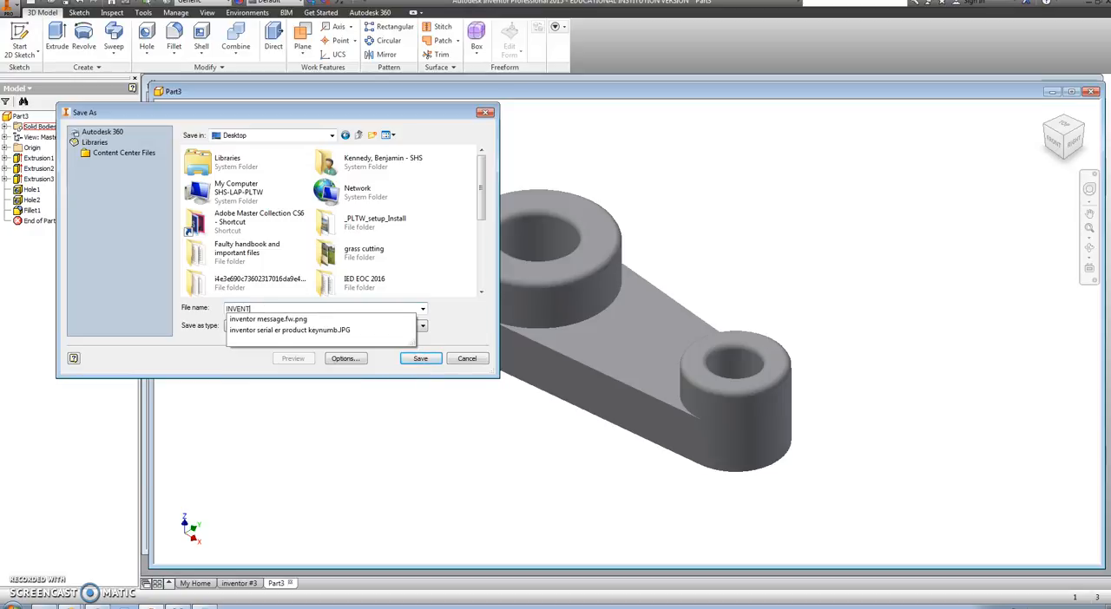
text(OR 3 VIDEO)
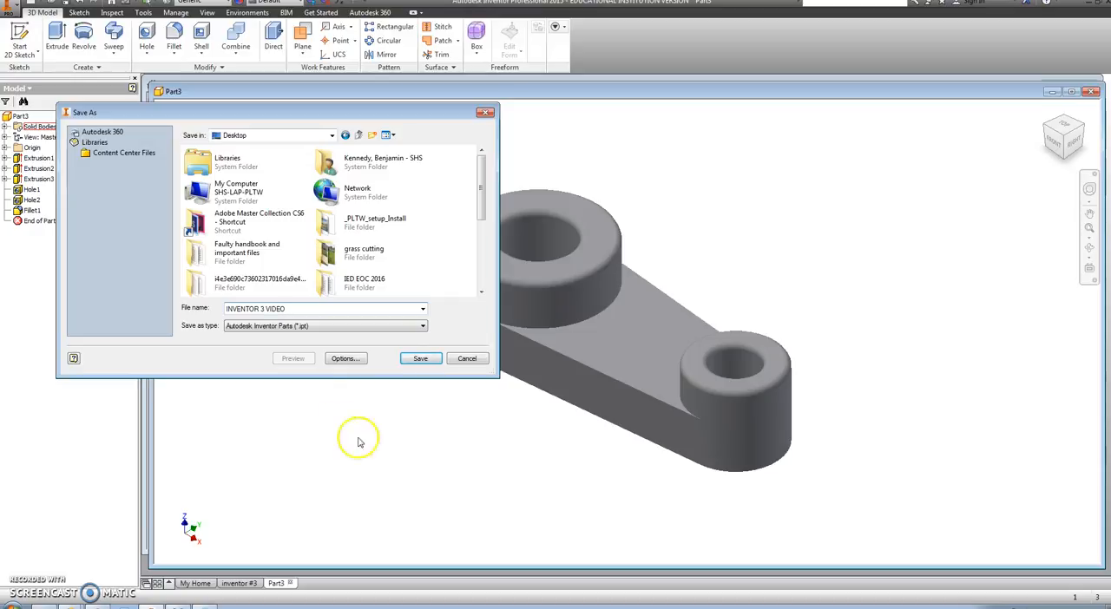
click(420, 359)
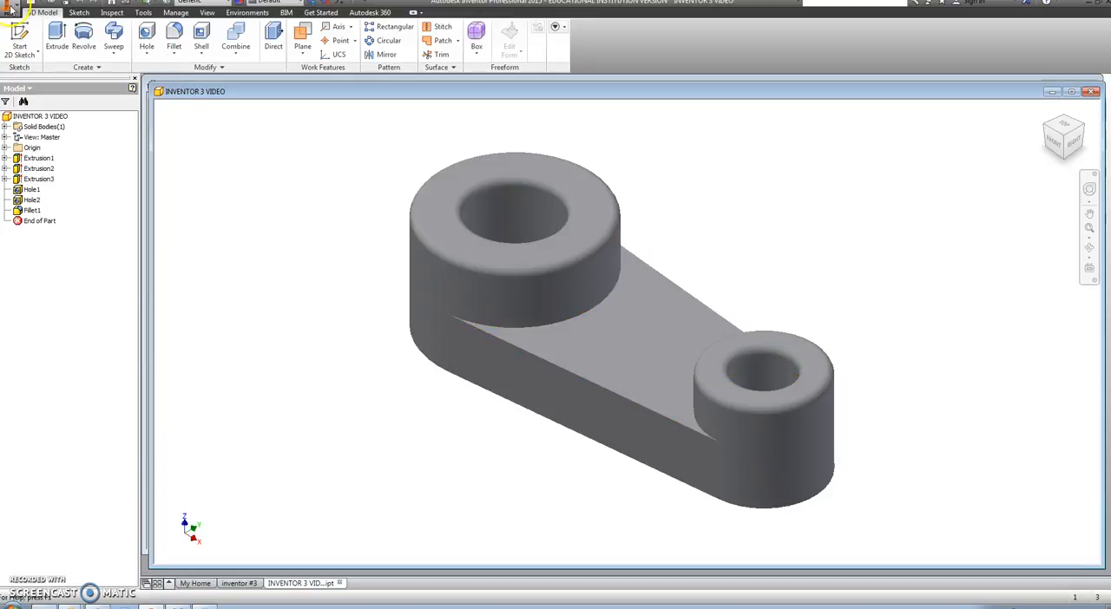
Step: Create a new drawing from the English ANSI (in).idw template and delete its ANSI - Large title block
click(33, 4)
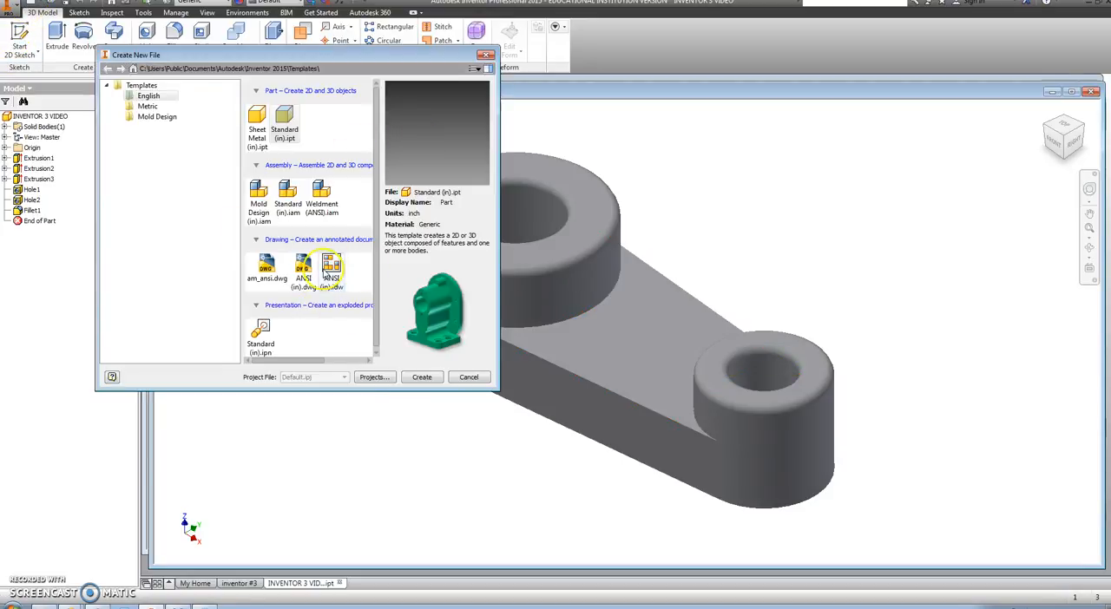
click(332, 269)
click(422, 376)
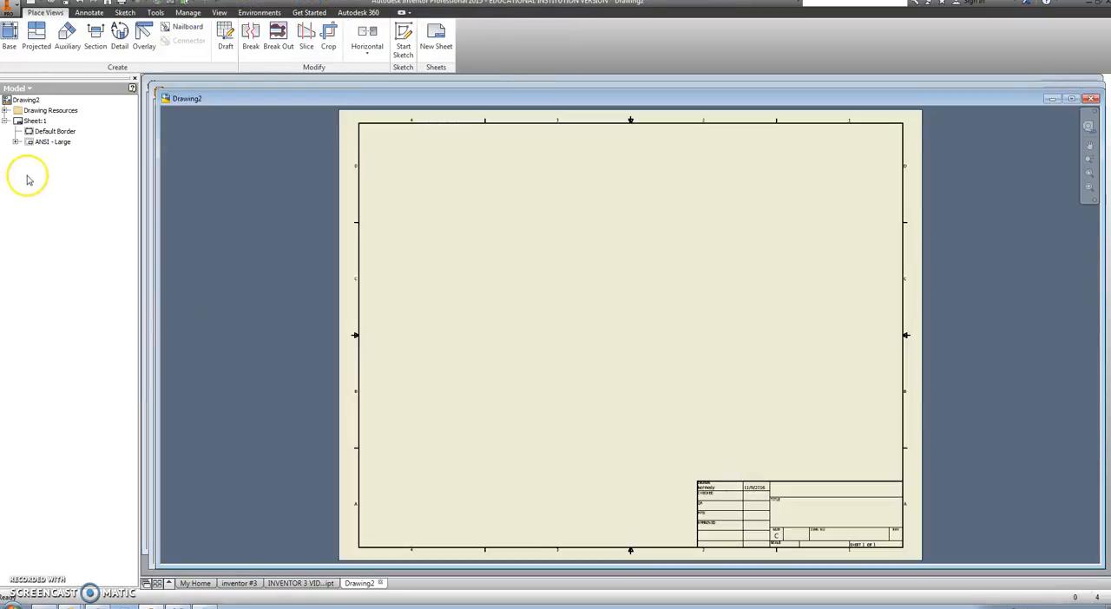
right_click(41, 147)
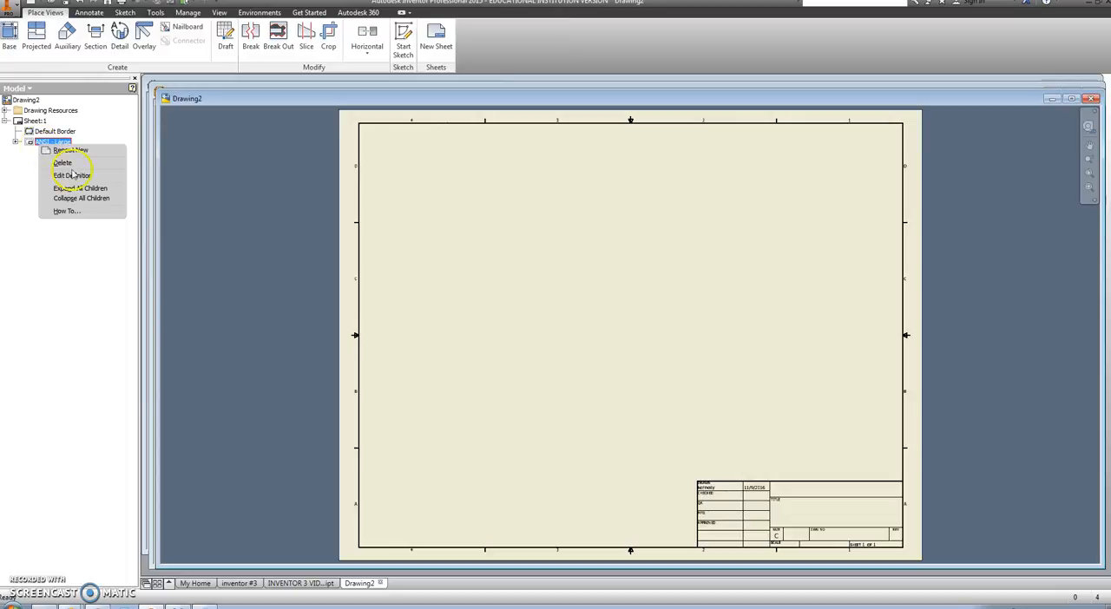
click(62, 163)
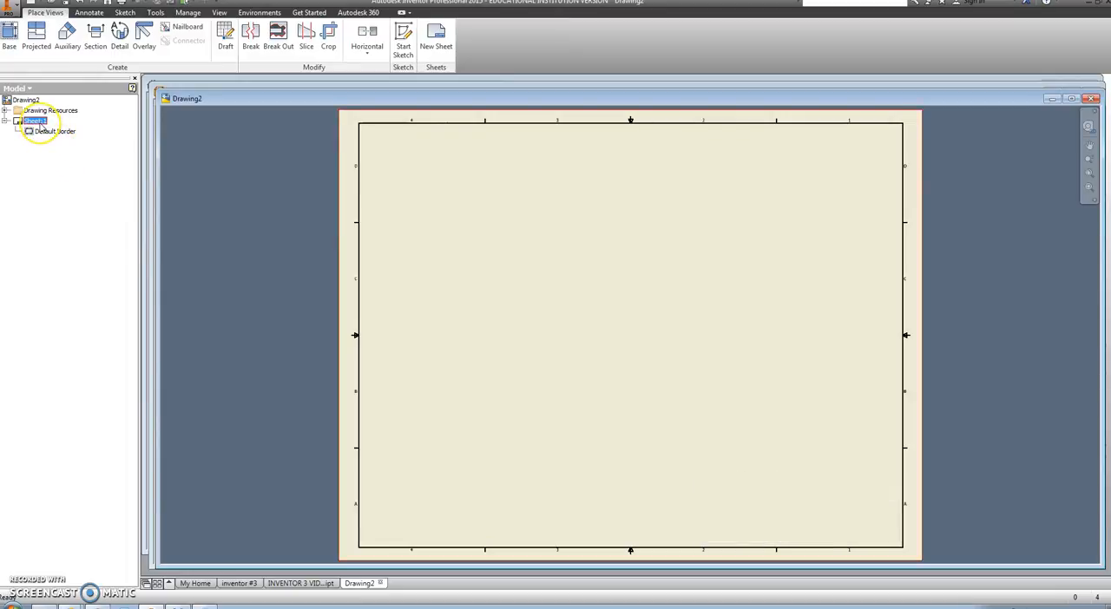
Step: Change the drawing sheet's size to A
right_click(40, 123)
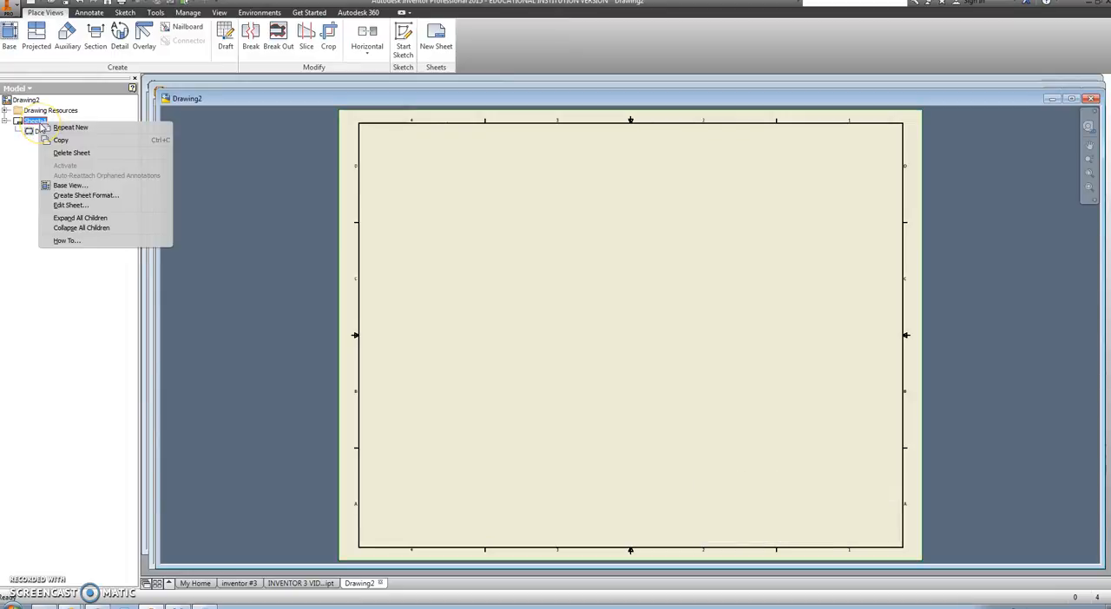
click(71, 204)
click(183, 154)
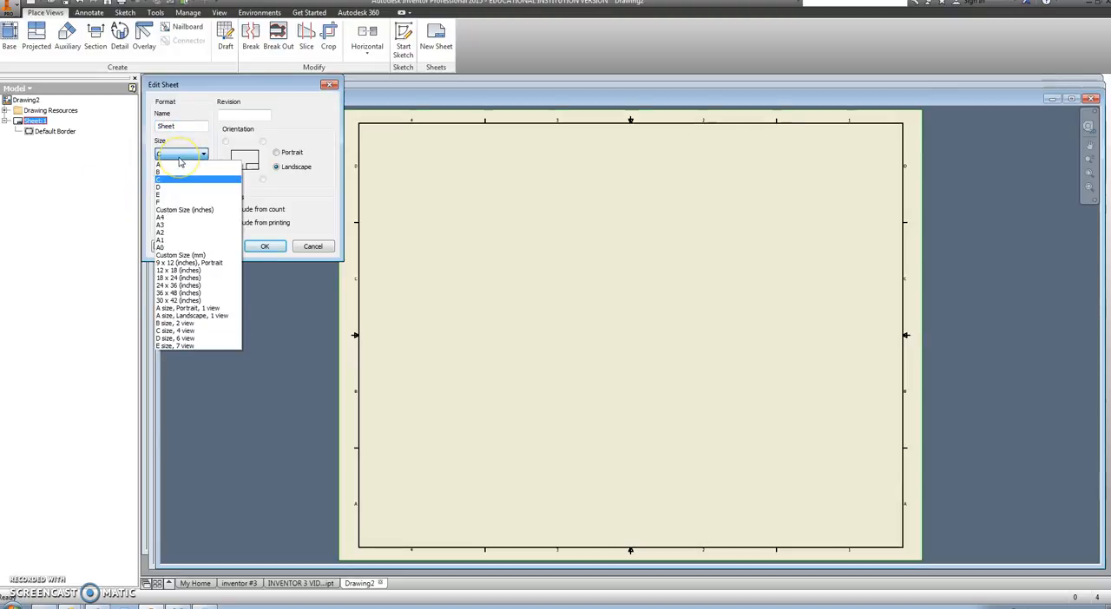
click(173, 164)
click(263, 246)
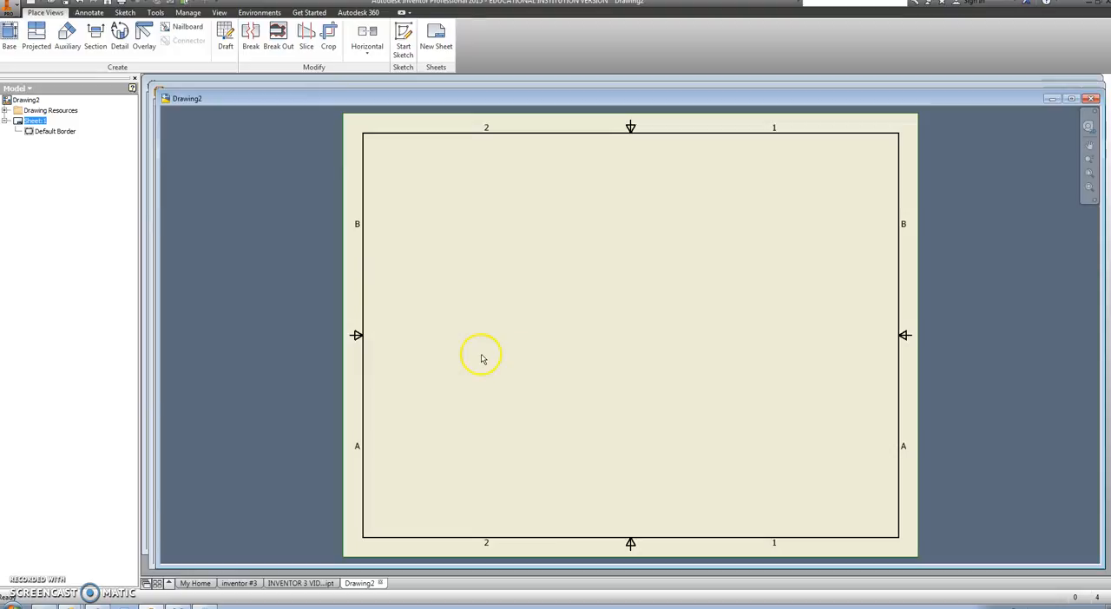
Step: Place a front base view of INVENTOR 3 VIDEO.ipt at .75 scale in the sheet's lower-left corner area
click(11, 39)
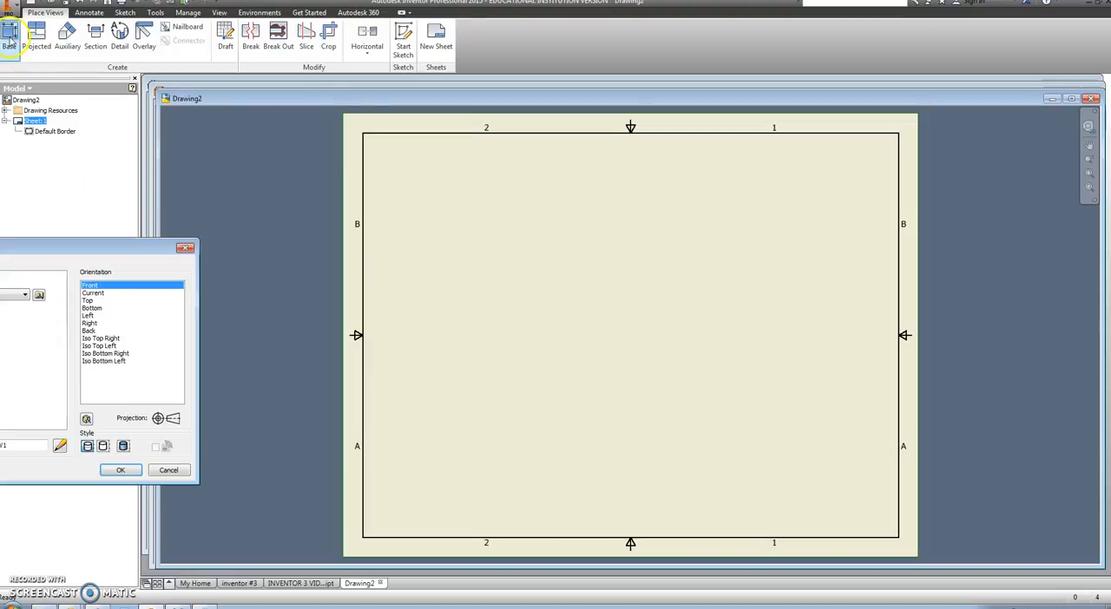
mouse_move(55, 240)
mouse_down()
mouse_move(420, 263)
mouse_move(535, 247)
mouse_up()
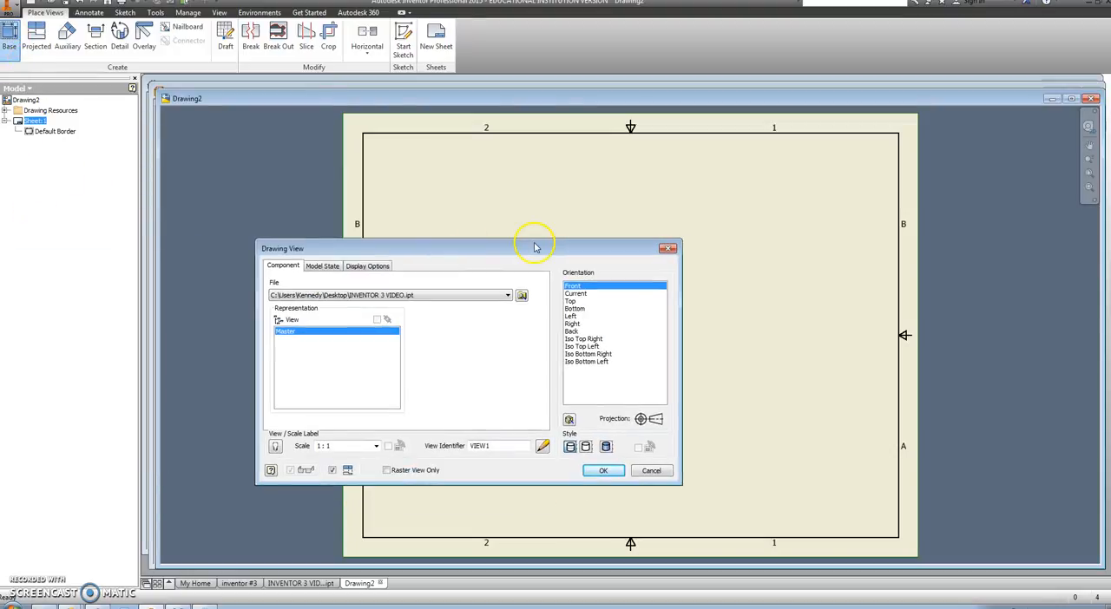
click(376, 446)
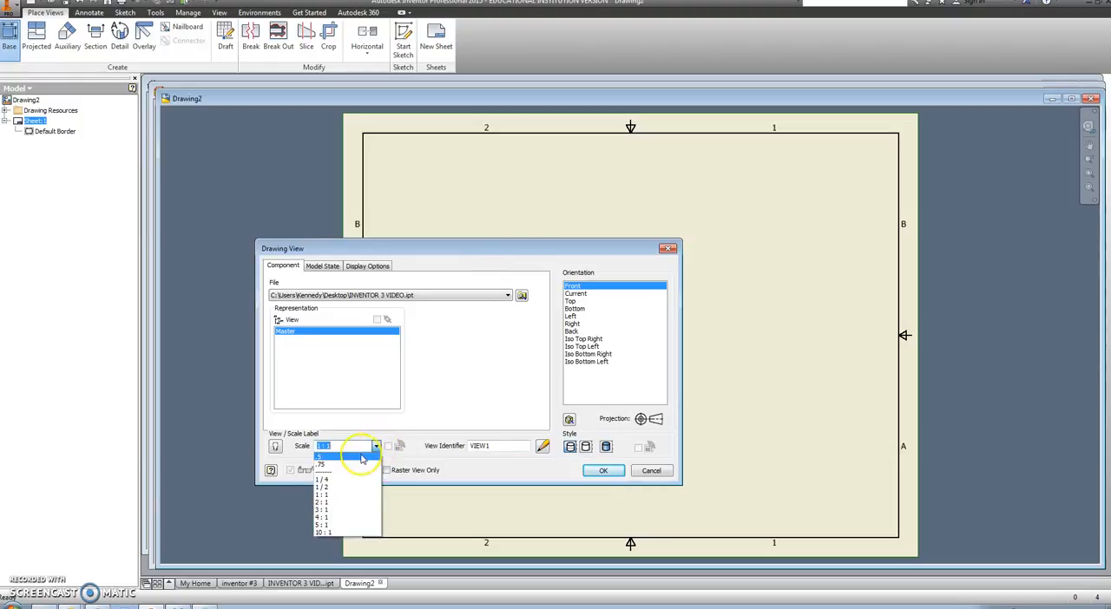
click(356, 460)
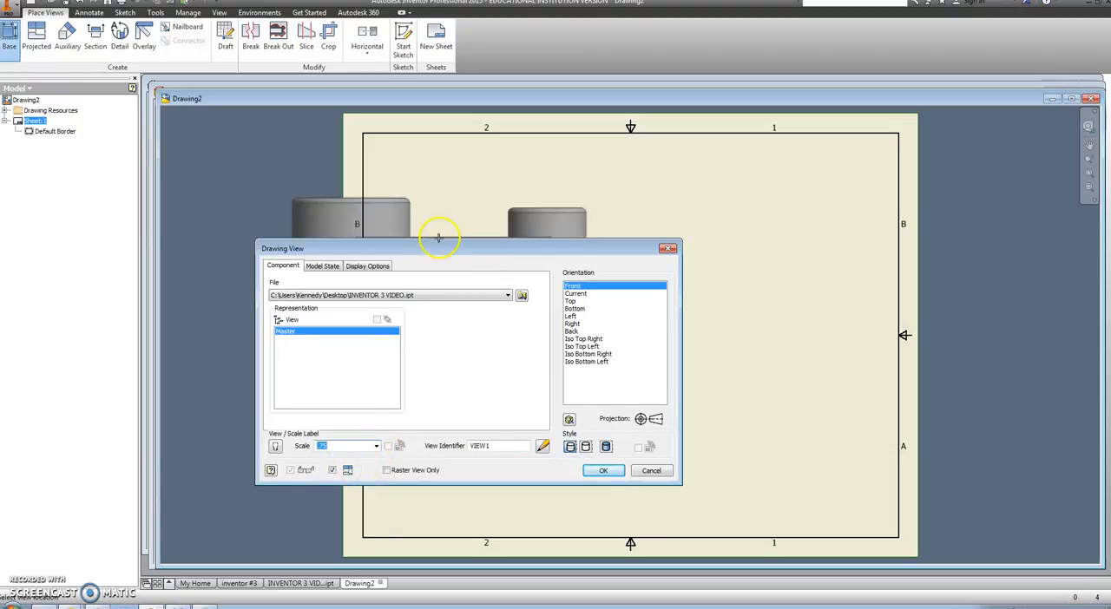
mouse_move(443, 252)
mouse_down()
mouse_move(178, 232)
mouse_move(1, 189)
mouse_up()
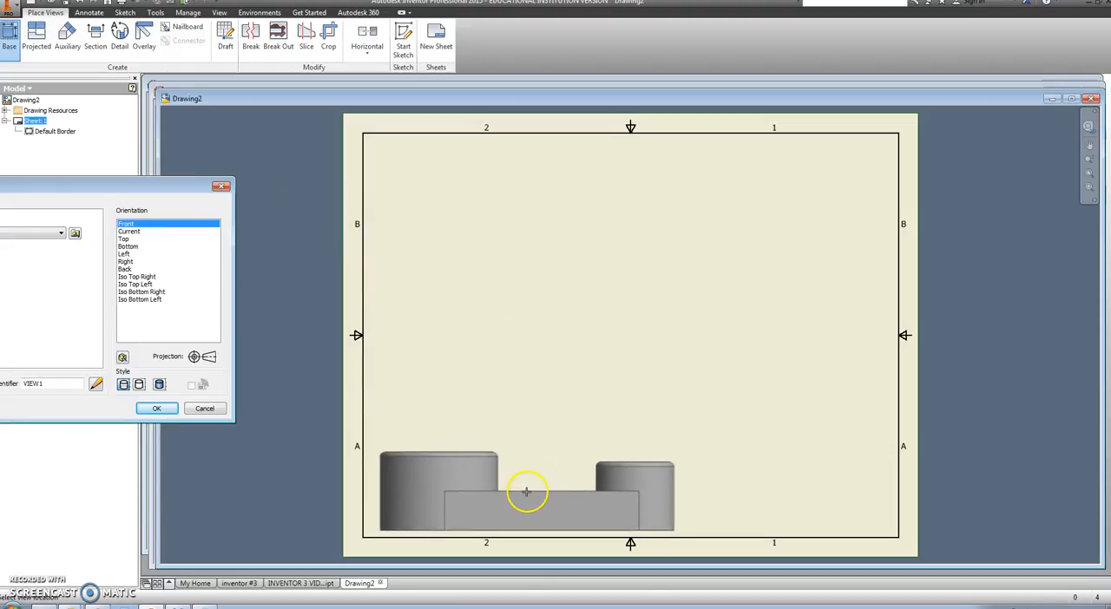
click(519, 491)
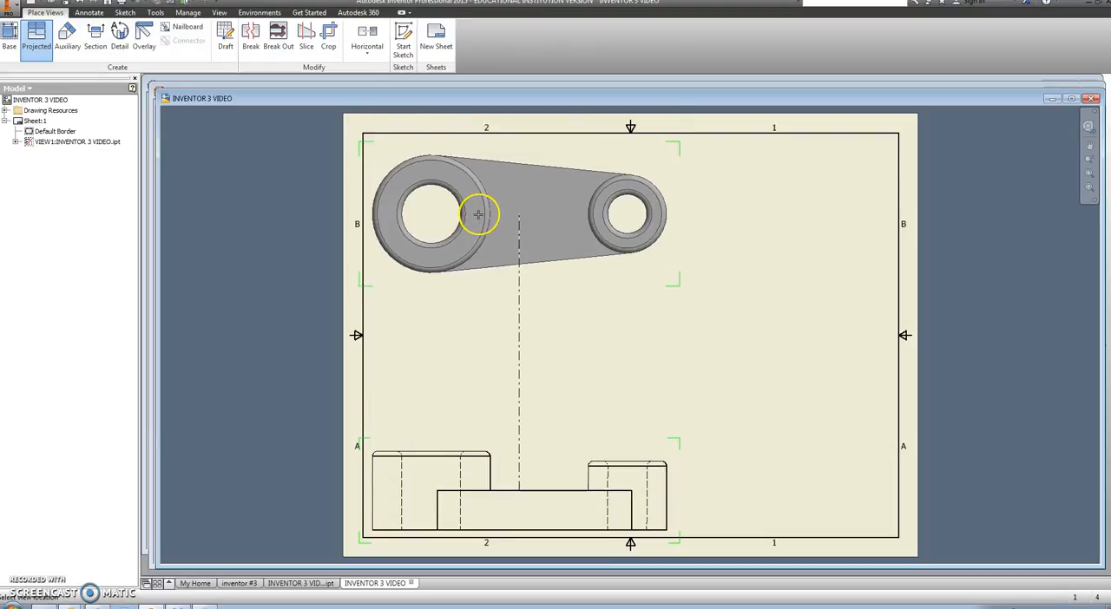
Step: Project a top view above the front view and a side view to its right, and create both
click(477, 215)
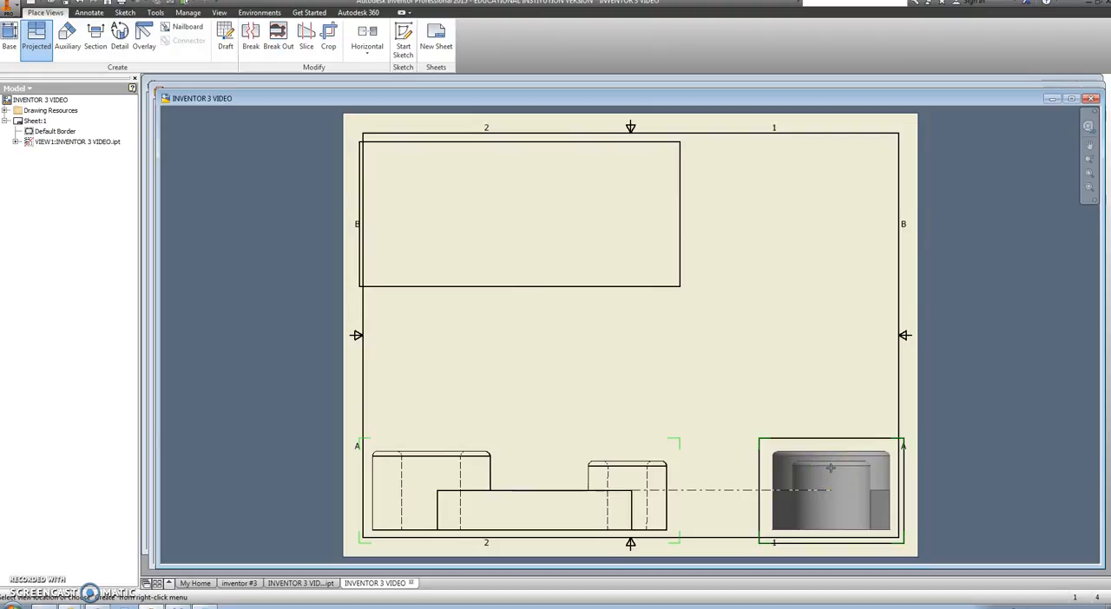
right_click(830, 469)
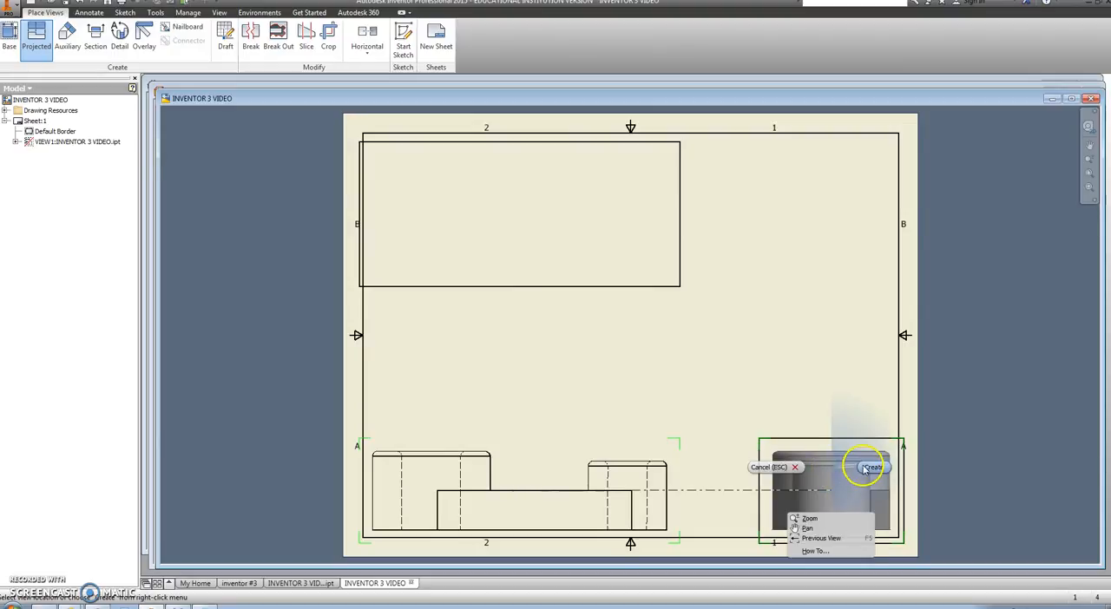
click(863, 461)
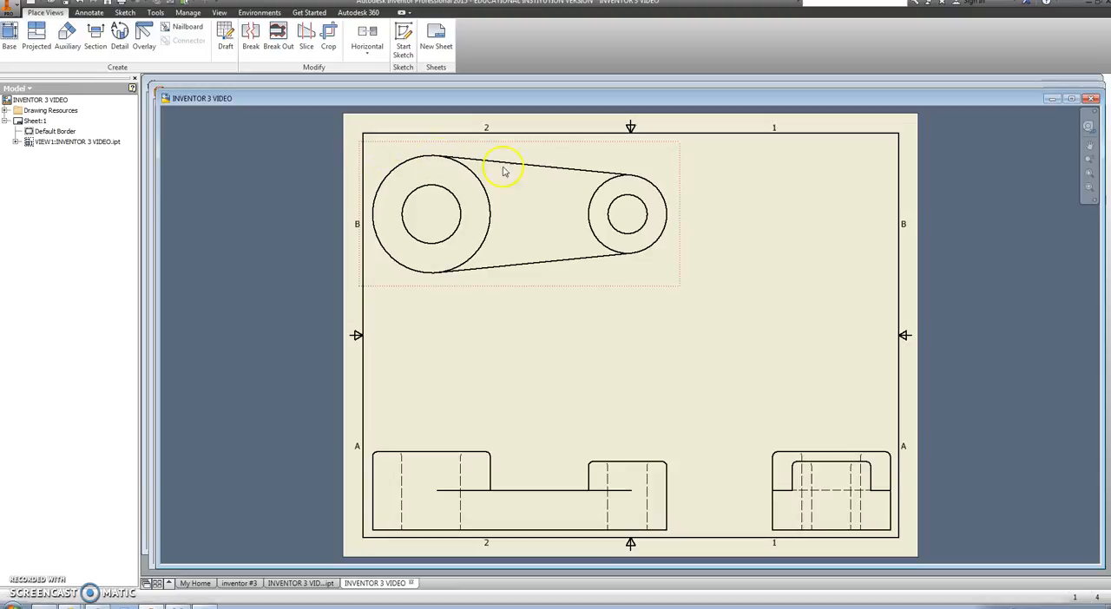
Step: Add hole notes with leaders to the large and small holes in the top view
click(459, 224)
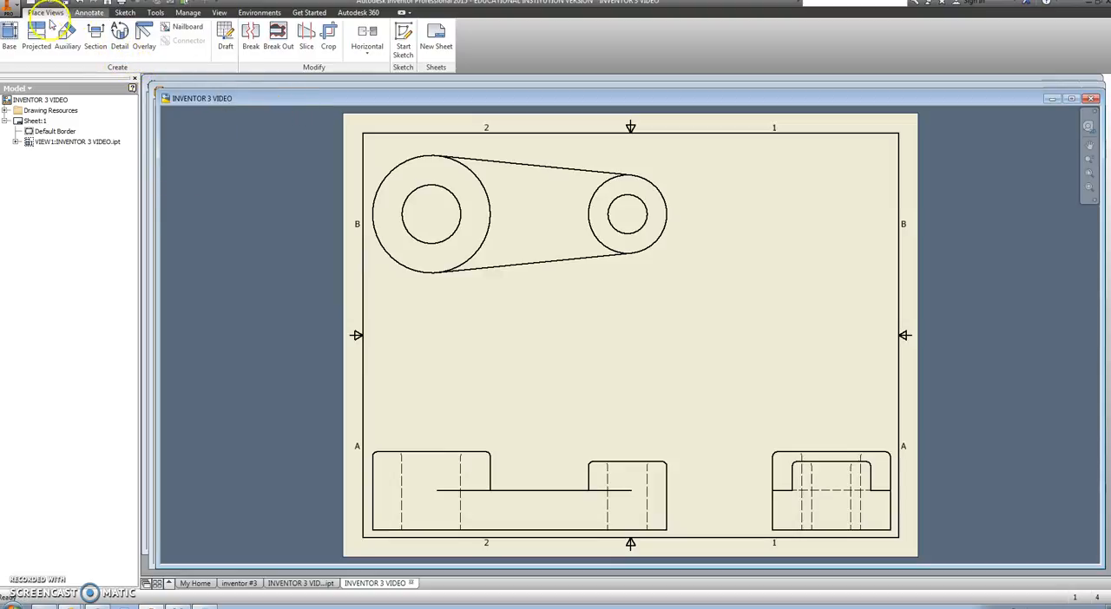
click(91, 13)
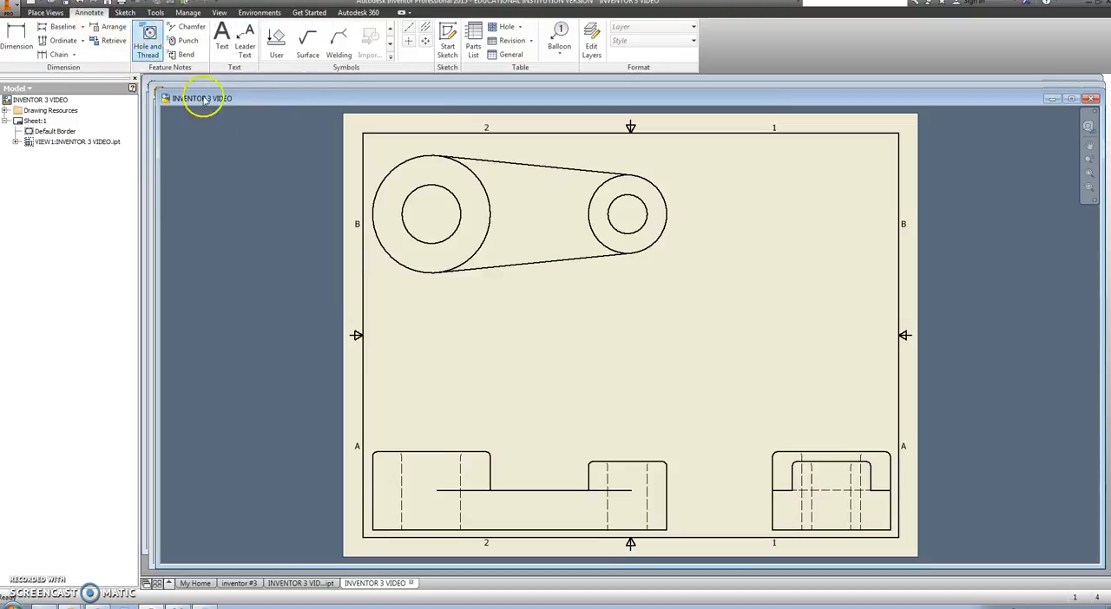
click(150, 43)
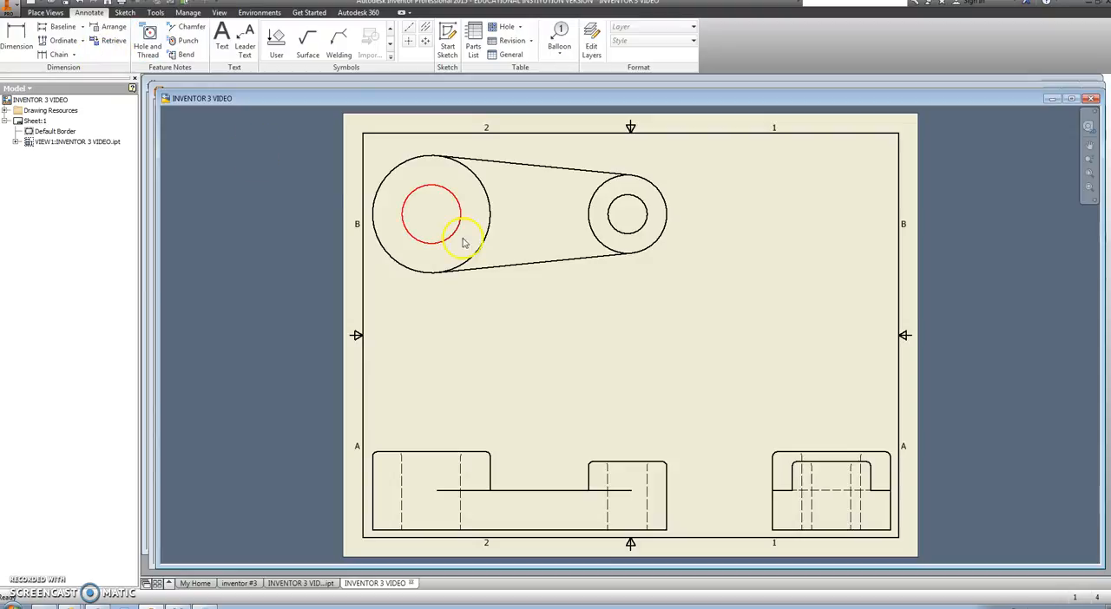
click(149, 40)
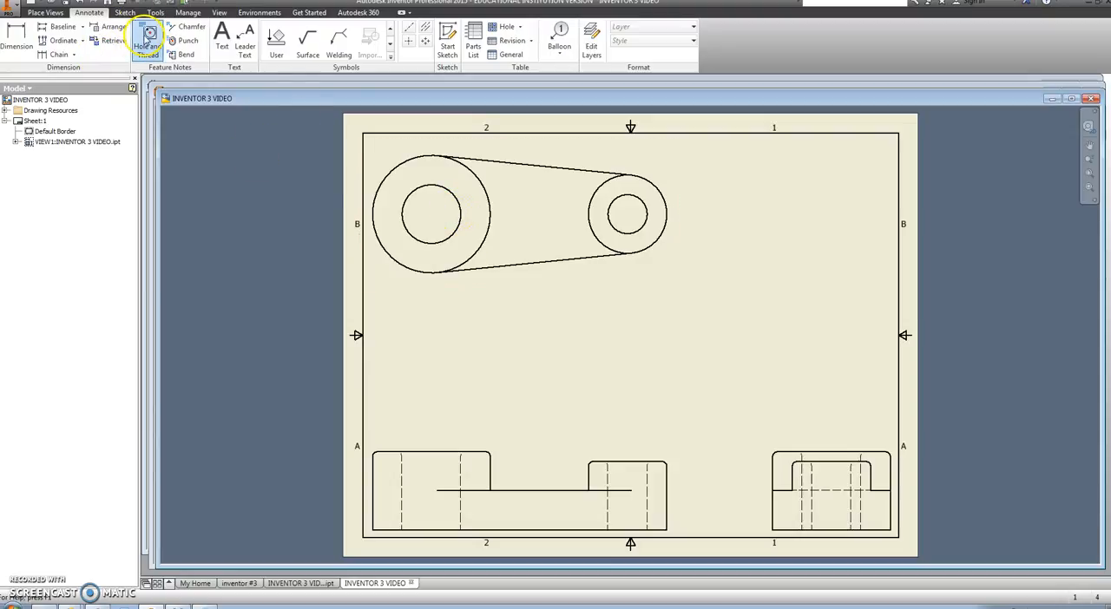
click(449, 191)
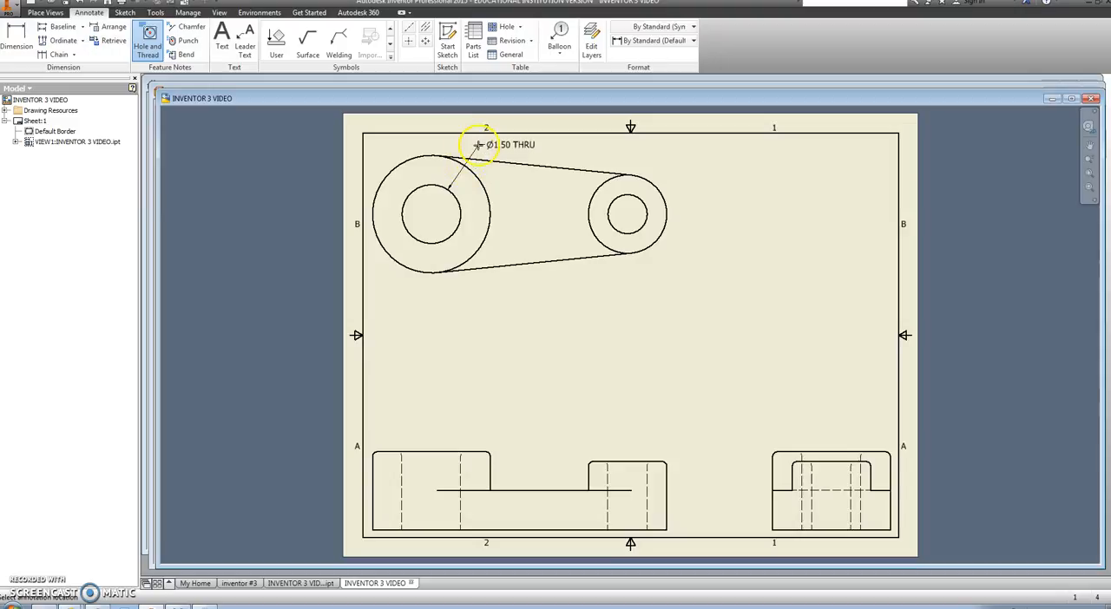
click(636, 199)
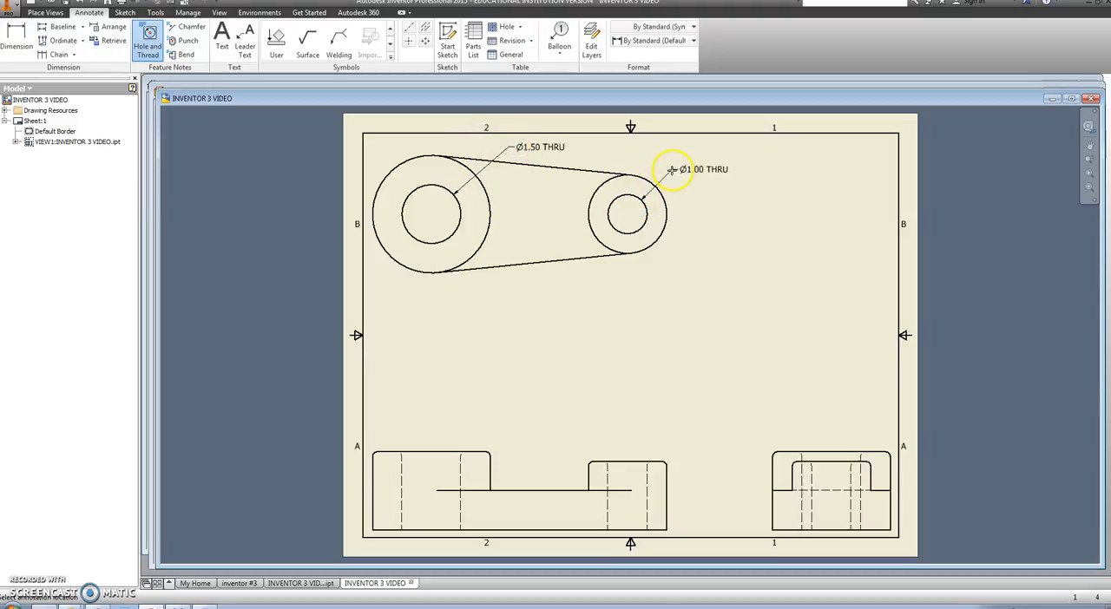
right_click(710, 174)
click(710, 177)
Step: Dimension the outer diameters of both bosses in the top view, keeping the default dimension text
click(132, 41)
click(25, 38)
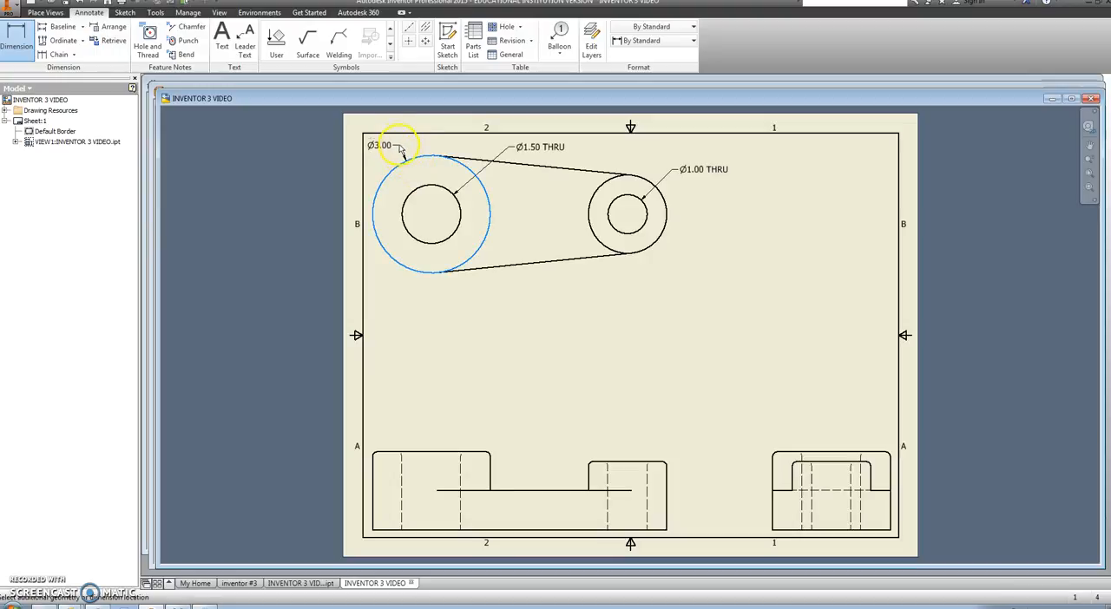
click(400, 153)
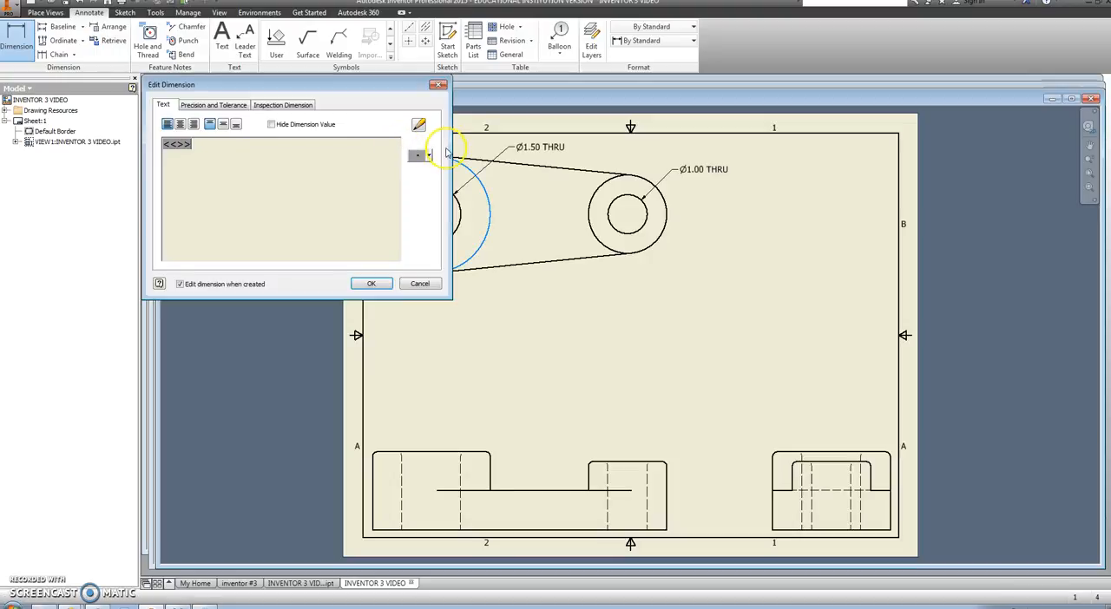
click(371, 283)
click(637, 178)
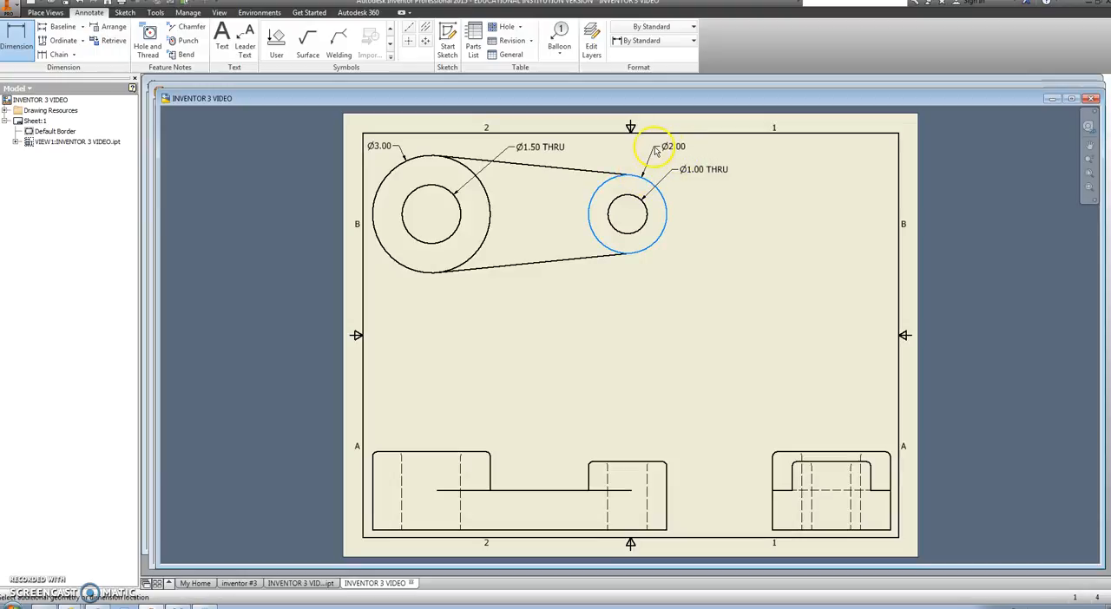
click(655, 150)
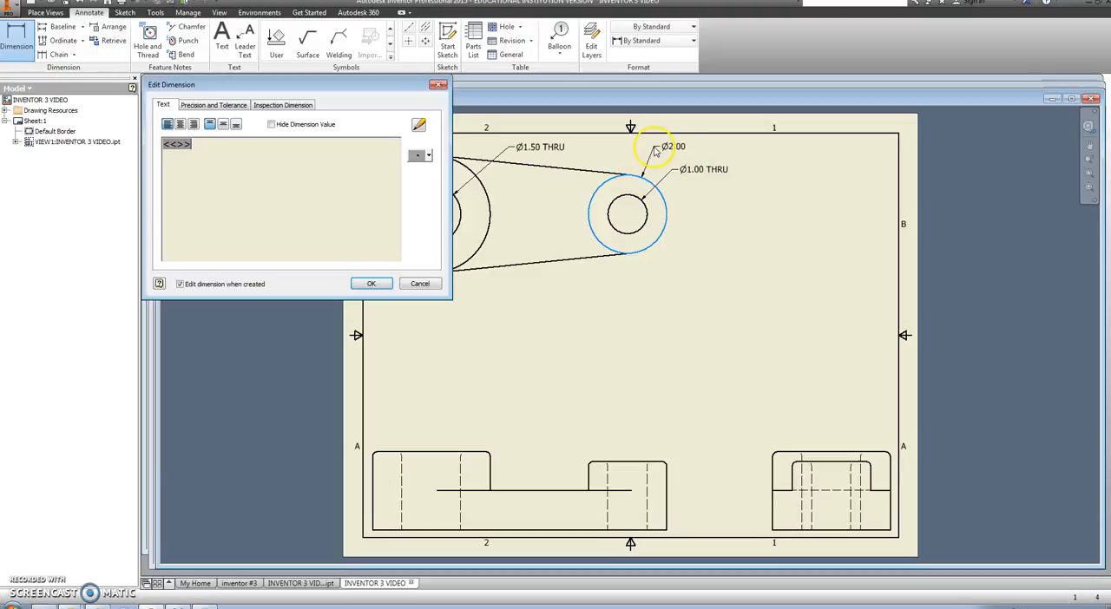
click(371, 283)
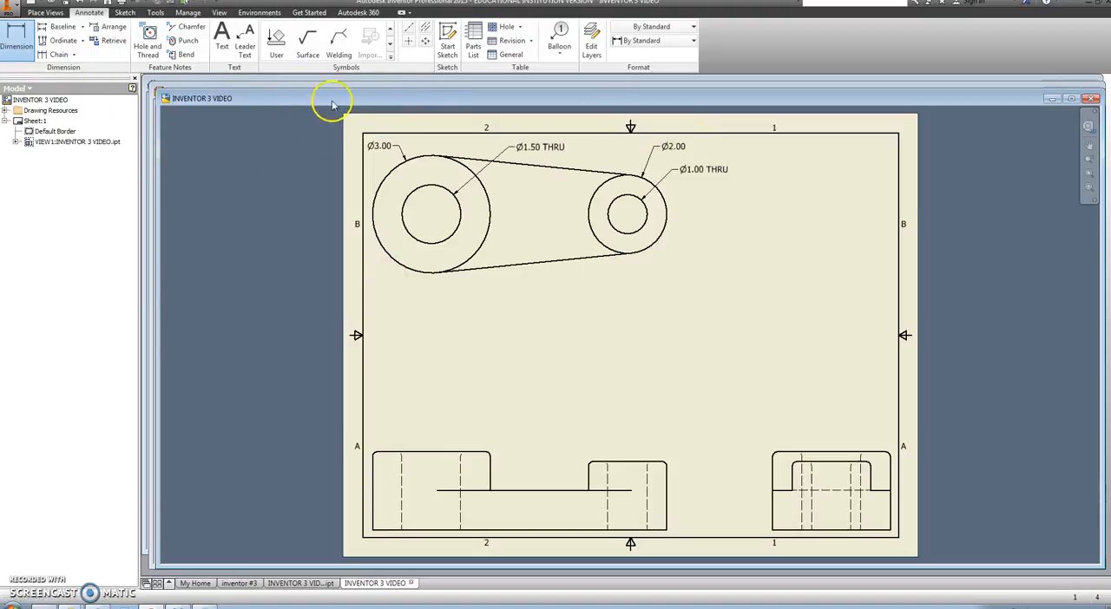
Step: Add center marks to both holes in the top view
click(408, 40)
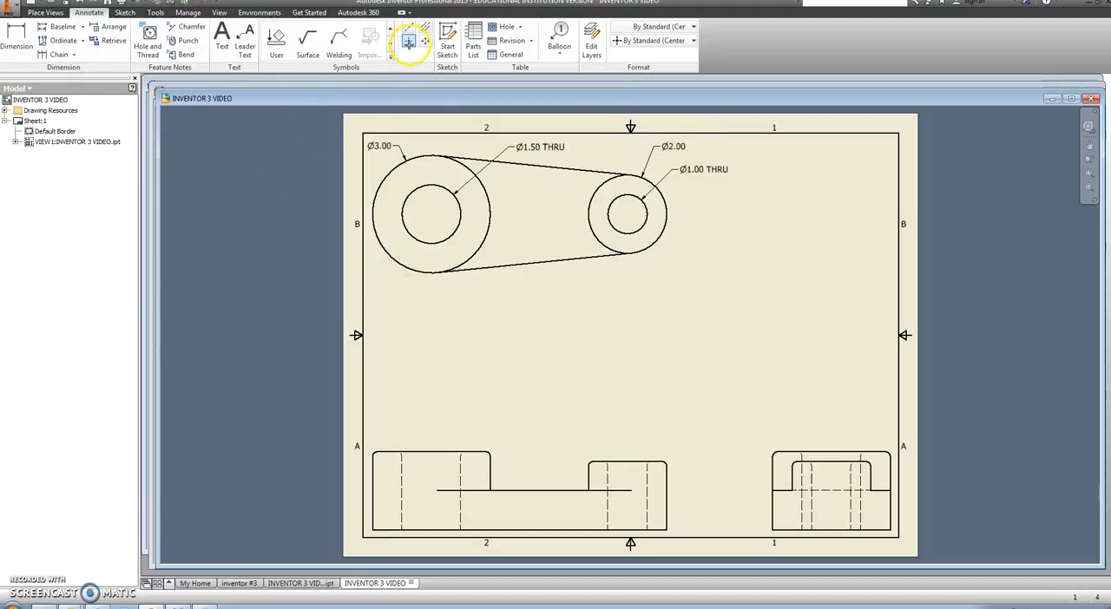
click(429, 185)
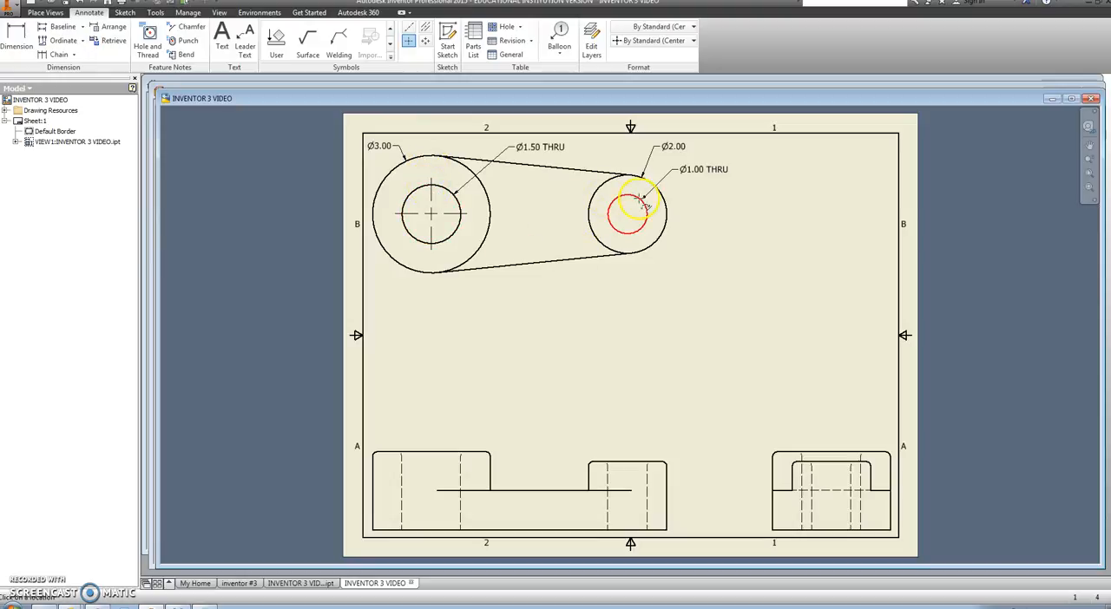
click(599, 206)
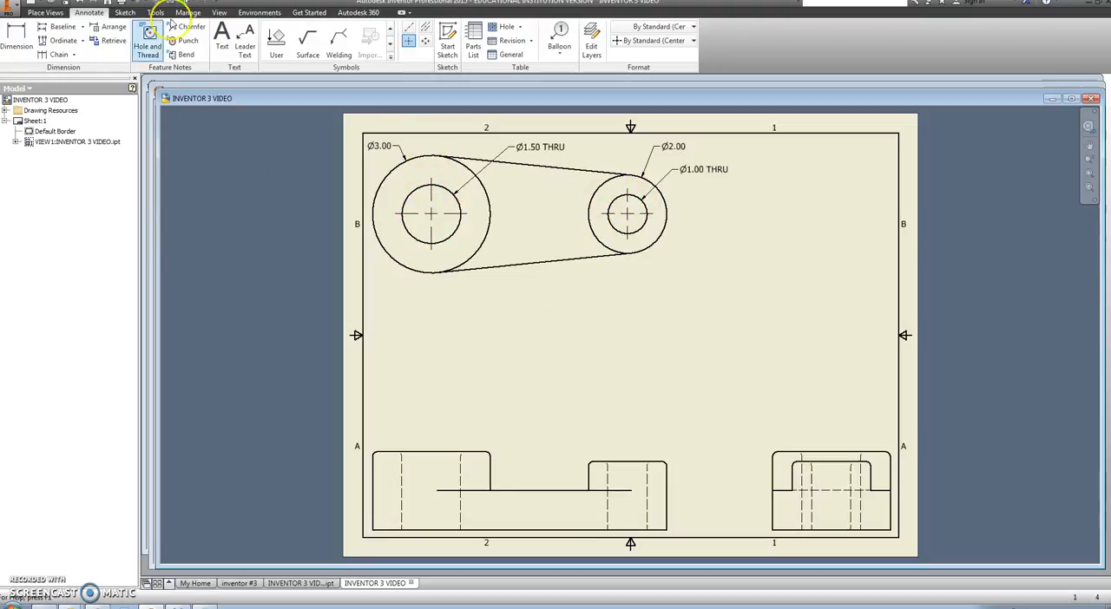
Step: Add a baseline dimension for the center-to-center distance of the two holes, placed below the top view
click(59, 27)
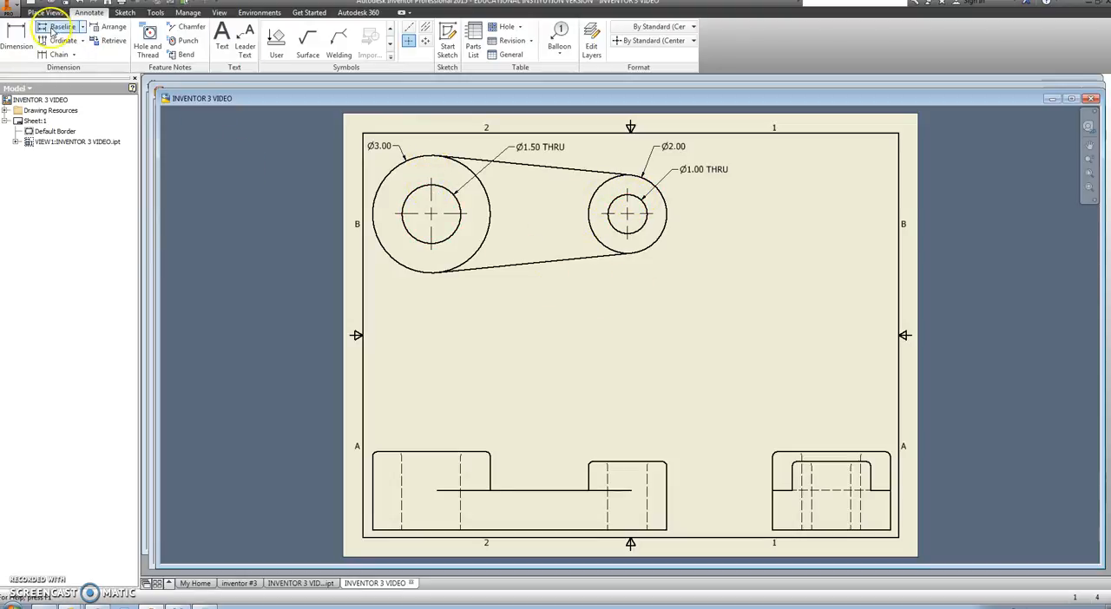
click(430, 232)
click(634, 244)
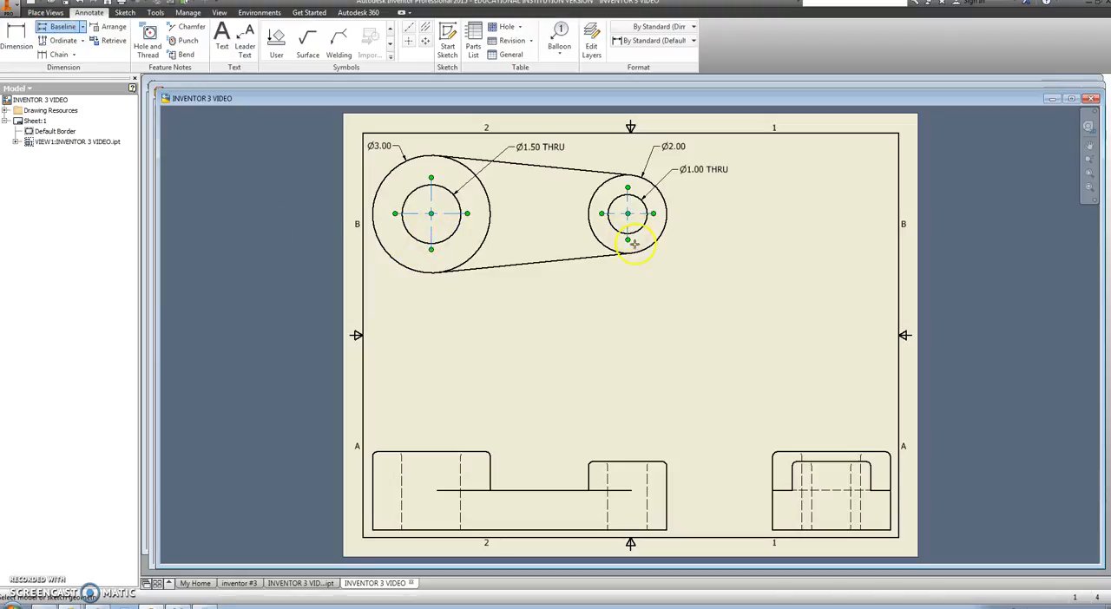
right_click(507, 236)
click(564, 238)
click(556, 296)
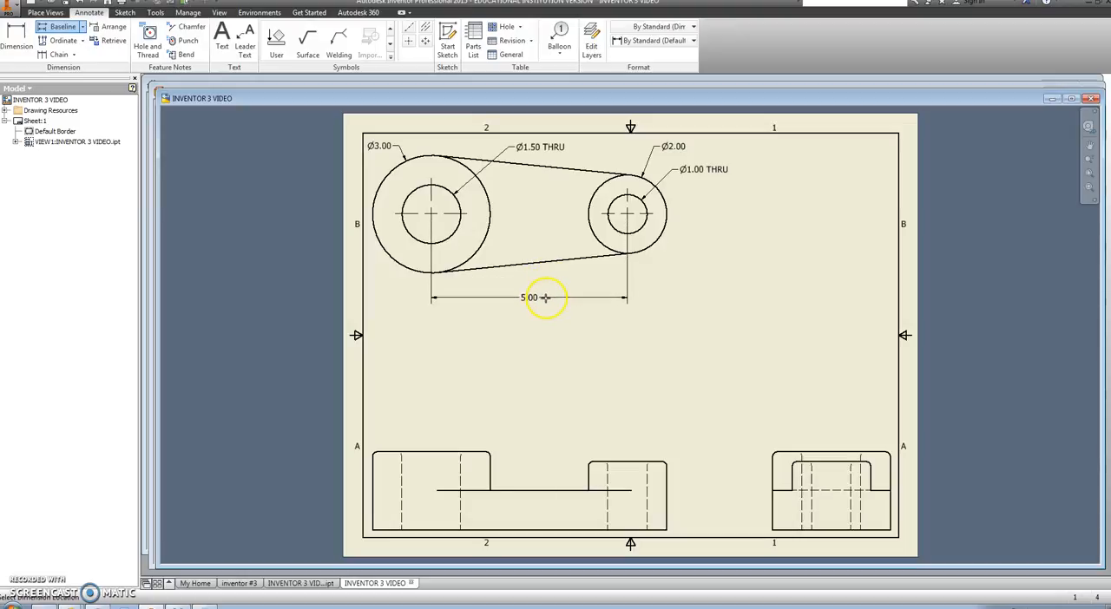
click(543, 295)
right_click(544, 297)
click(585, 298)
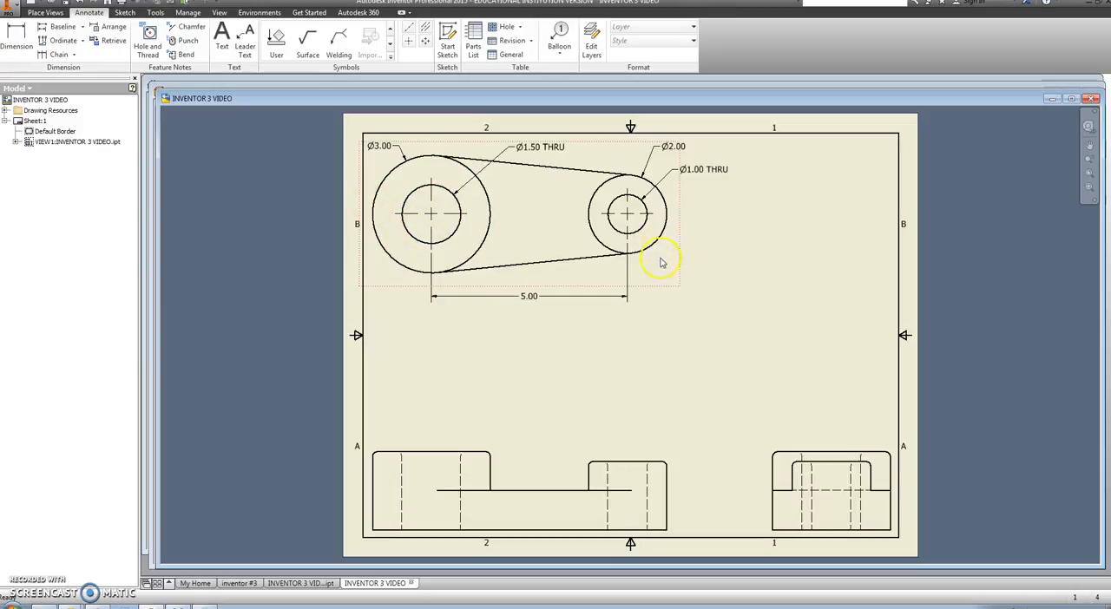
Step: Add a baseline dimension for the part's overall length, placed above the front view
click(60, 27)
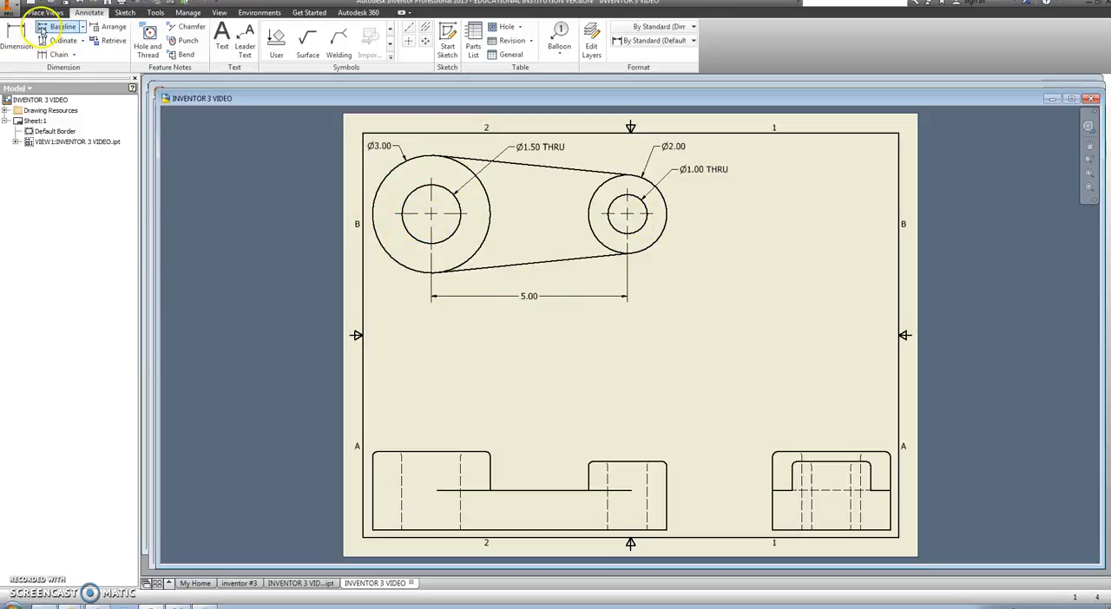
click(373, 488)
click(665, 482)
right_click(593, 384)
click(647, 382)
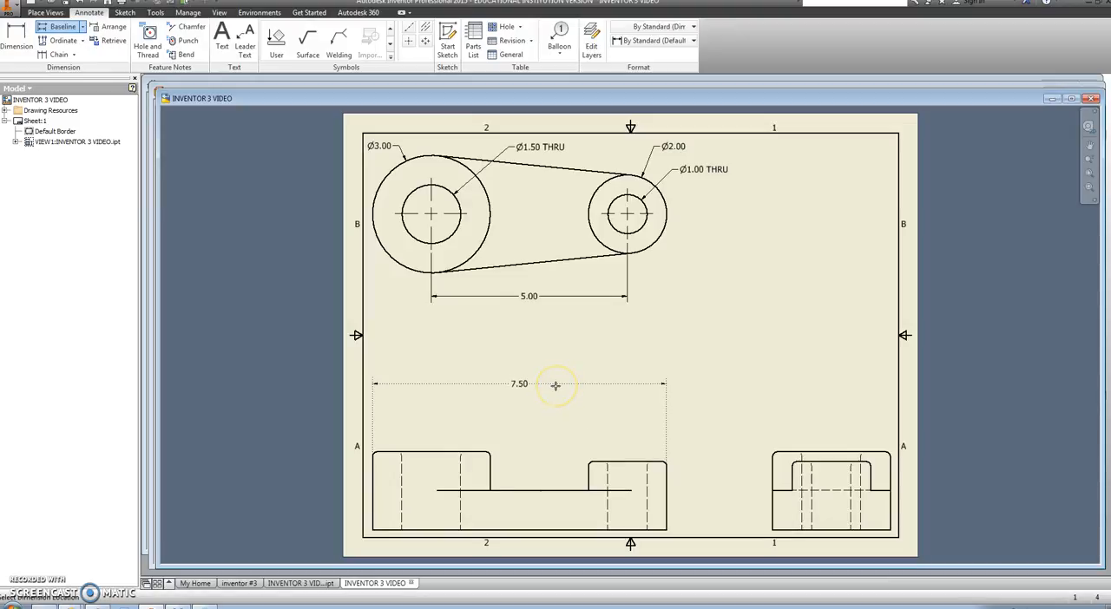
click(555, 384)
right_click(558, 384)
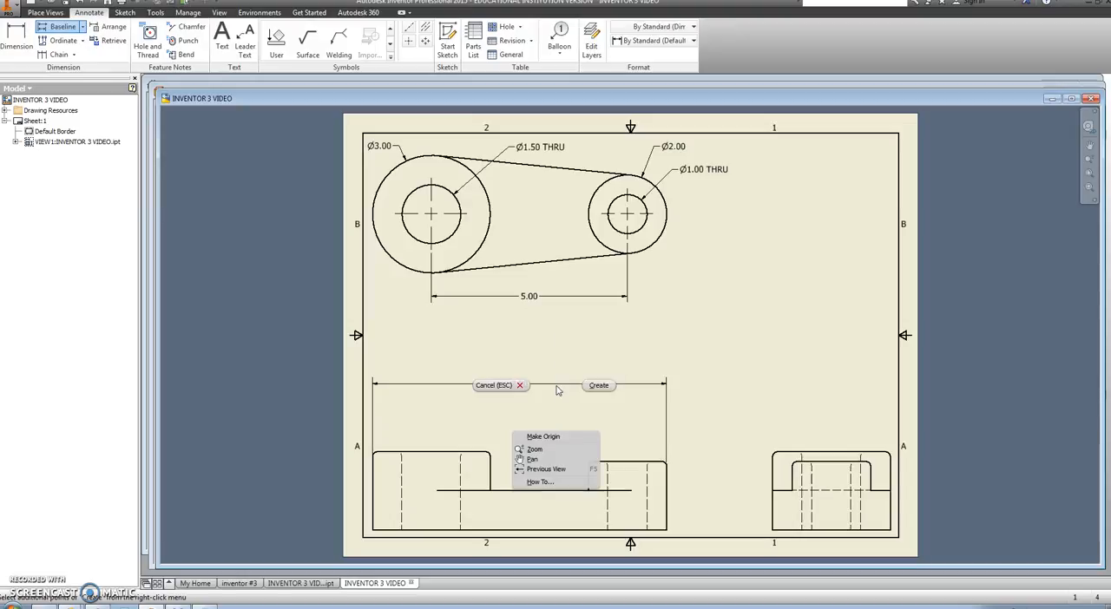
click(602, 384)
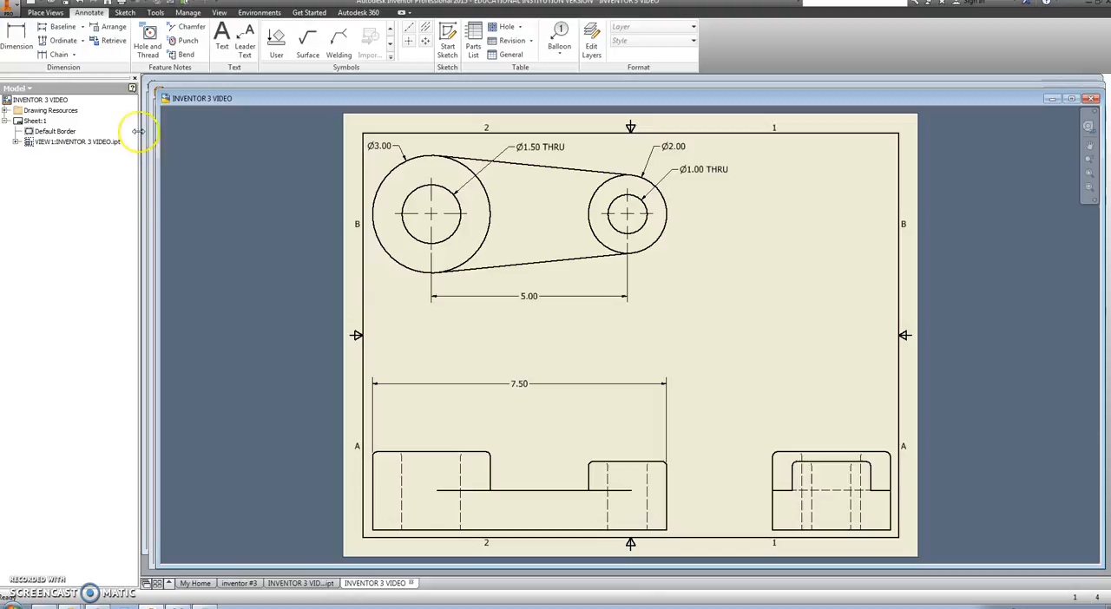
Step: Add baseline height dimensions from the base to the web, small boss and large boss, placed right of the front view
click(61, 27)
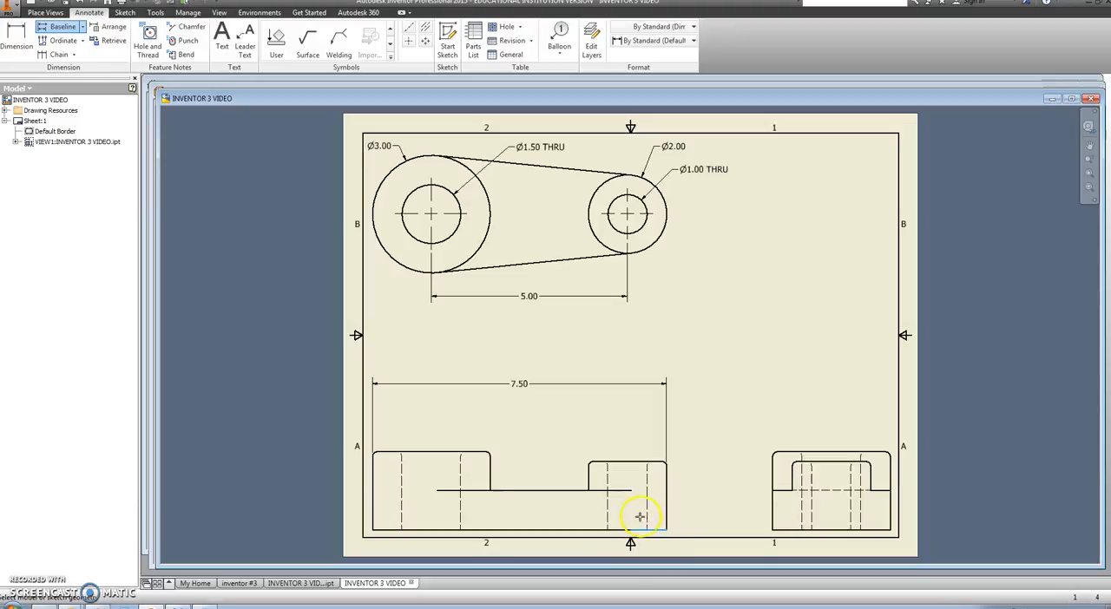
click(625, 491)
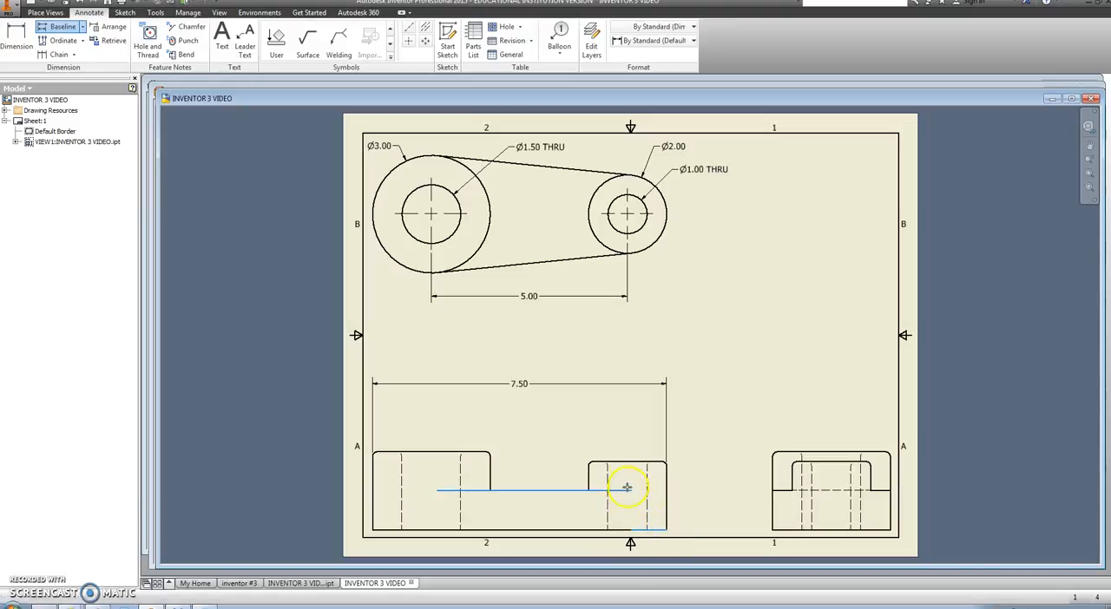
click(628, 463)
click(473, 452)
right_click(545, 452)
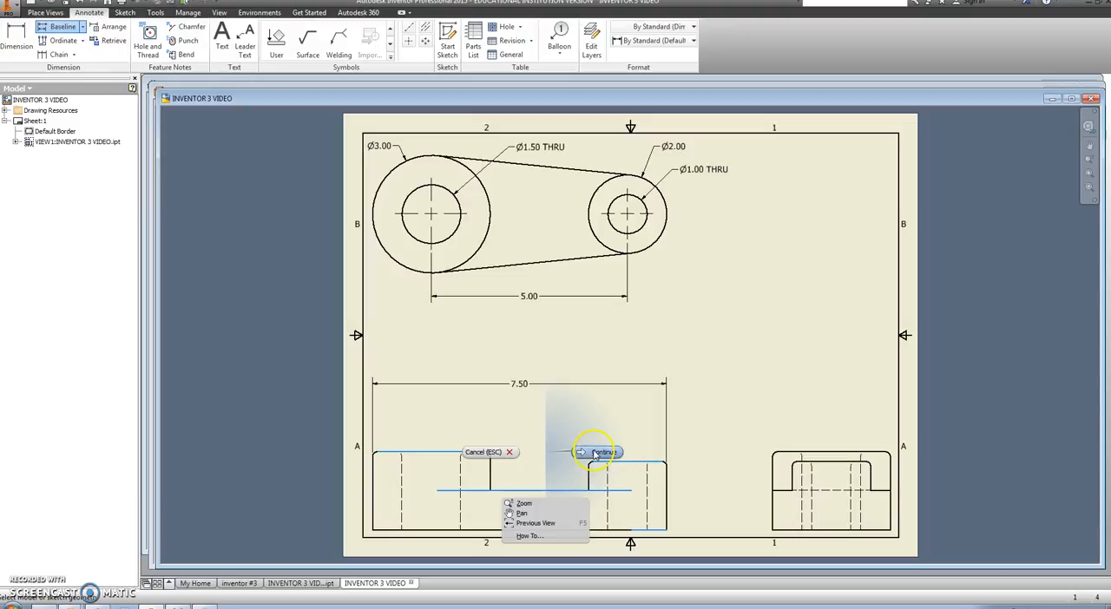
click(595, 454)
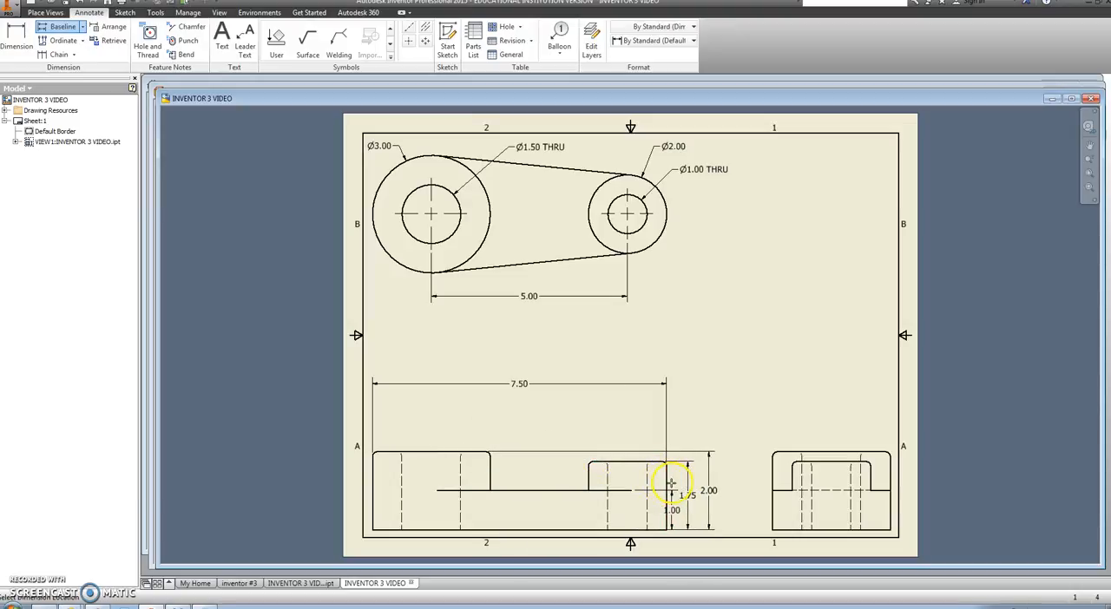
click(687, 491)
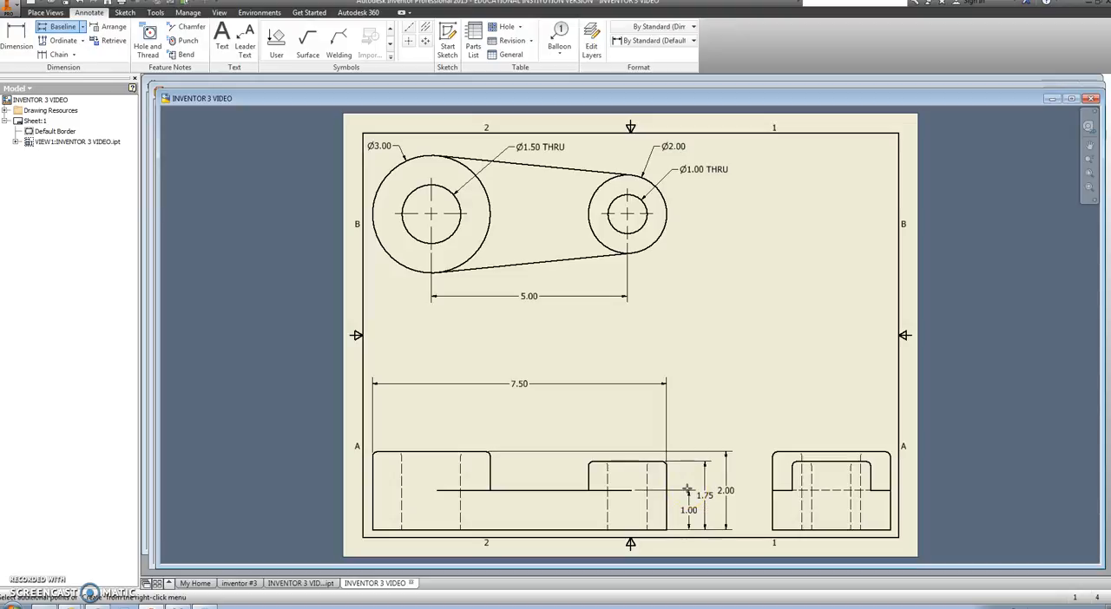
right_click(687, 492)
click(701, 560)
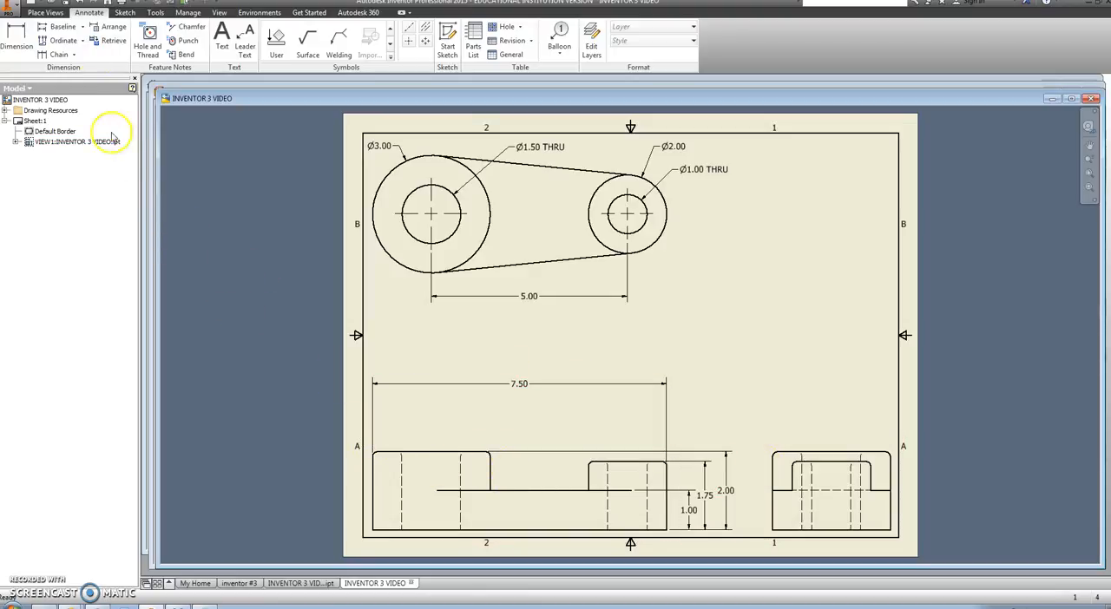
Step: Add a leader note reading "ALL FILLETS .125 R" above the side view, pointing to its upper-left fillet
click(246, 48)
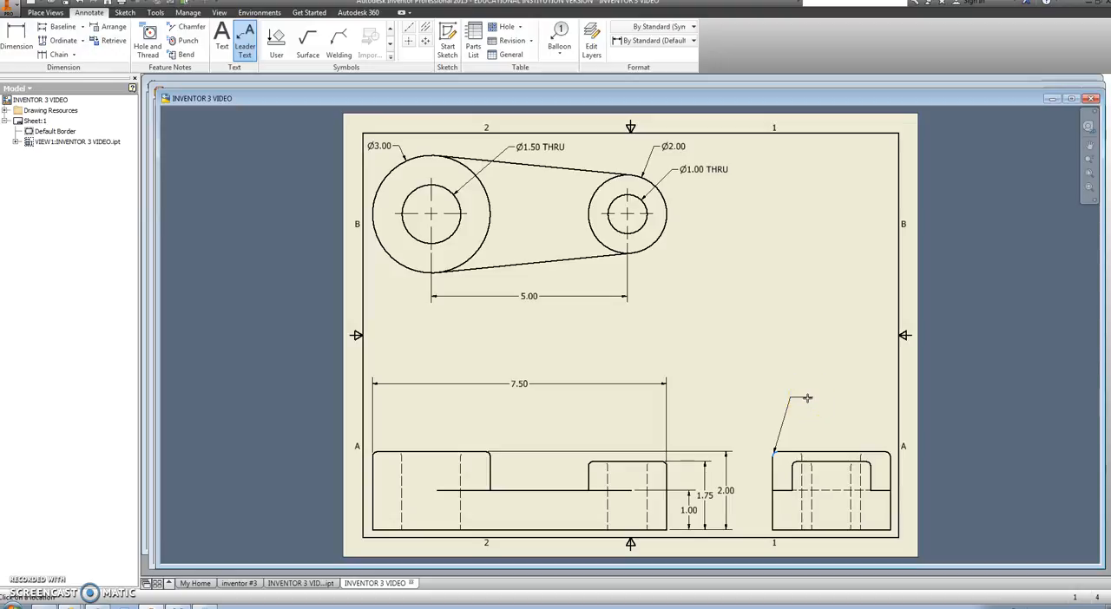
right_drag(808, 401, 855, 410)
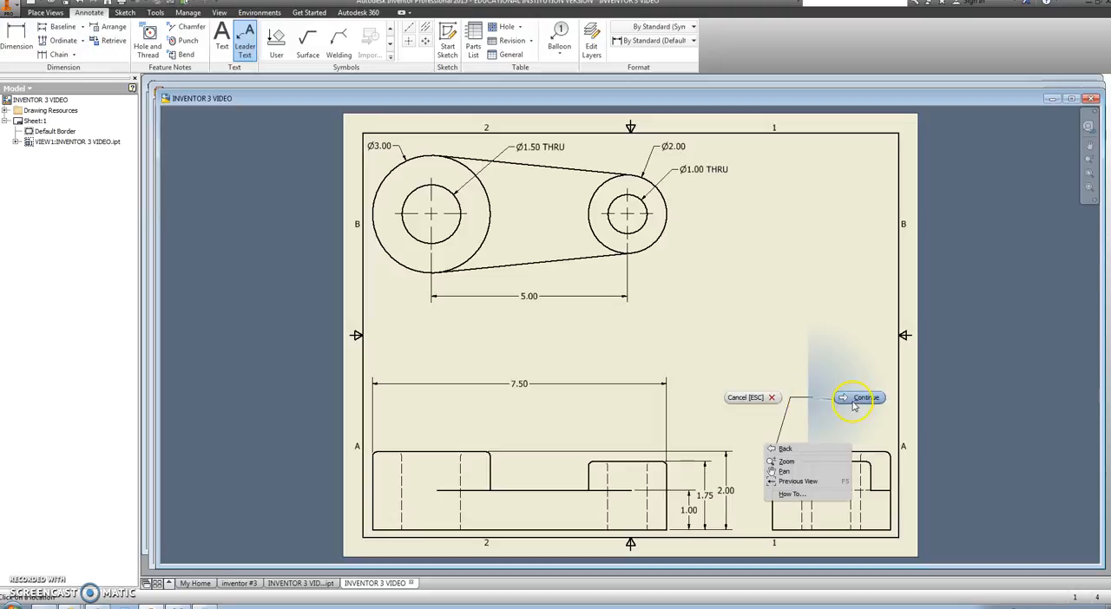
click(859, 399)
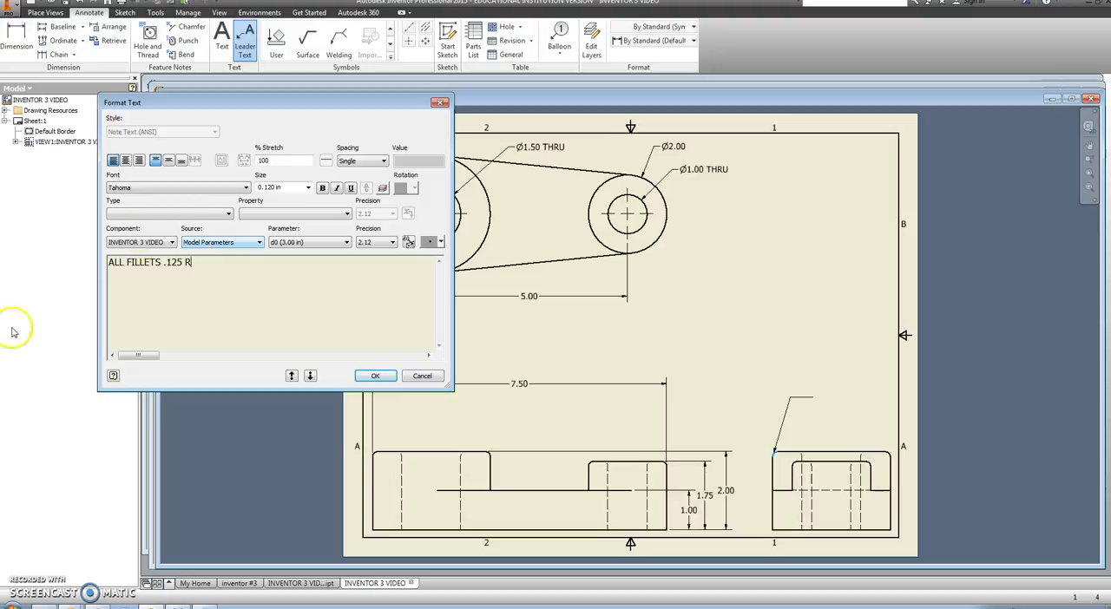
click(382, 378)
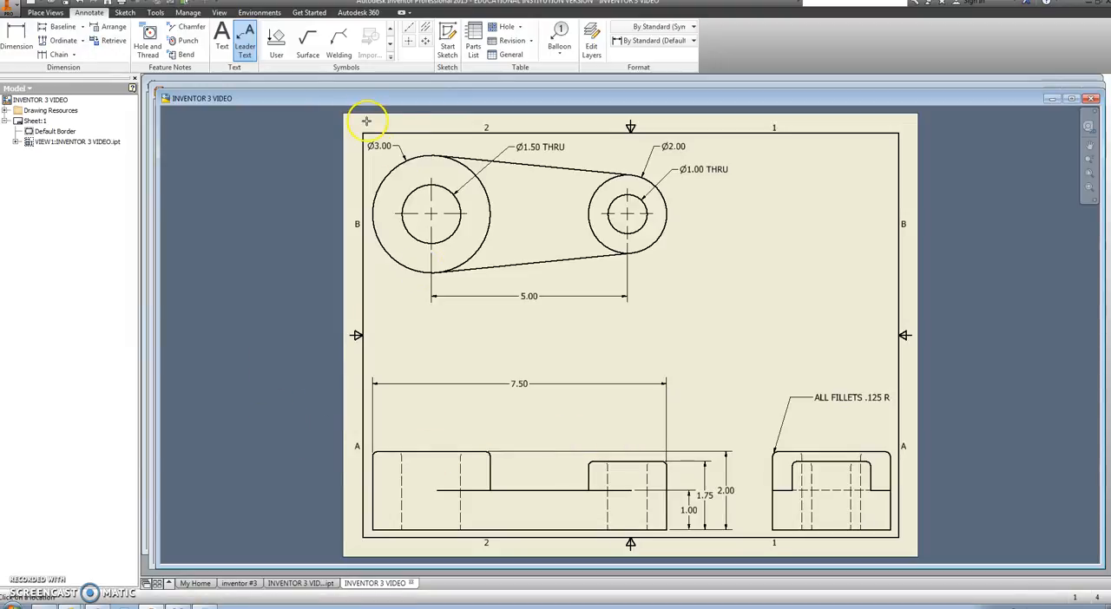
Step: Place a three-line text note right of the top view with the student's full name, "1ST HOUR" and "INVENTOR 3"
click(222, 39)
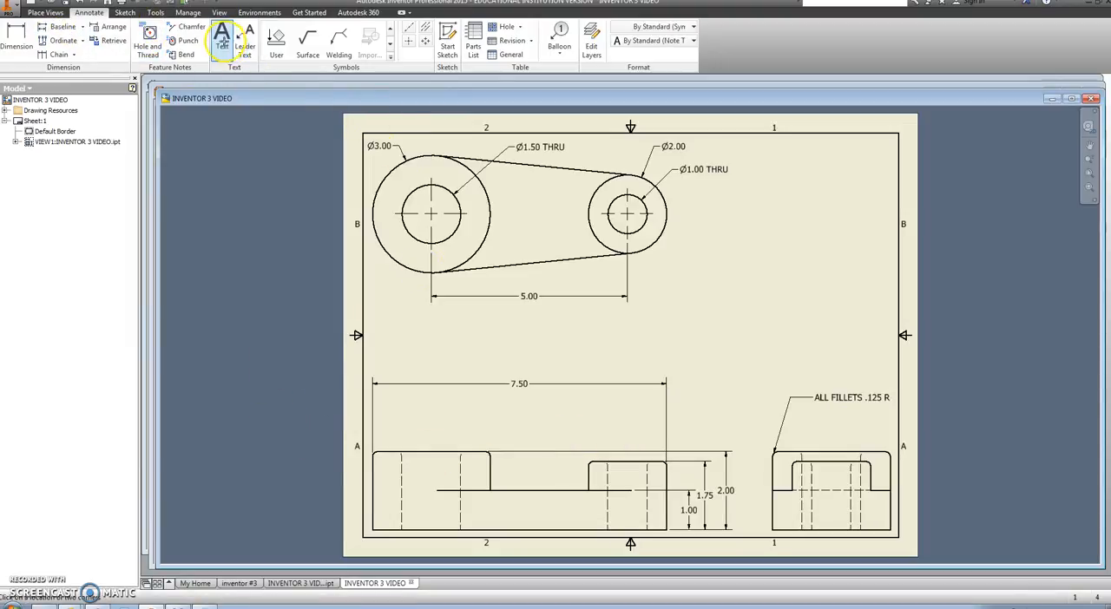
click(715, 237)
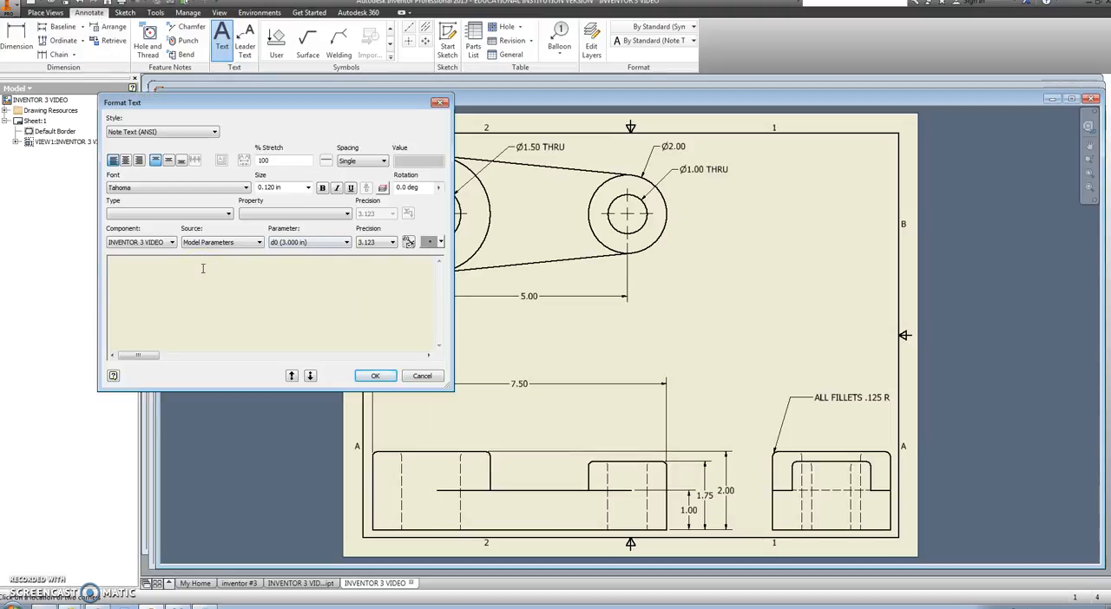
key(BackSpace)
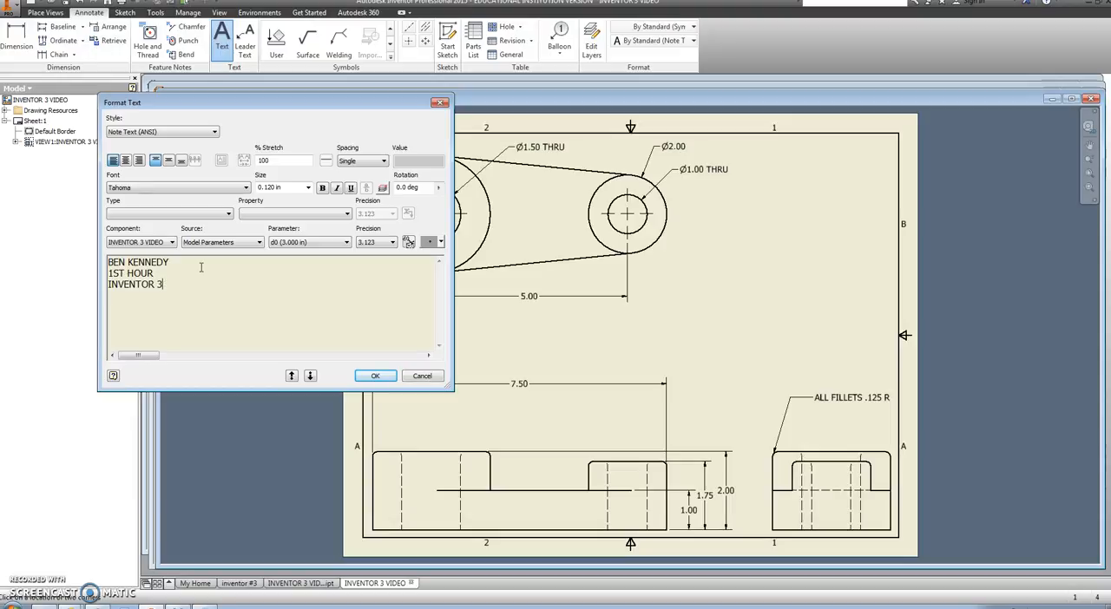
click(139, 271)
click(387, 380)
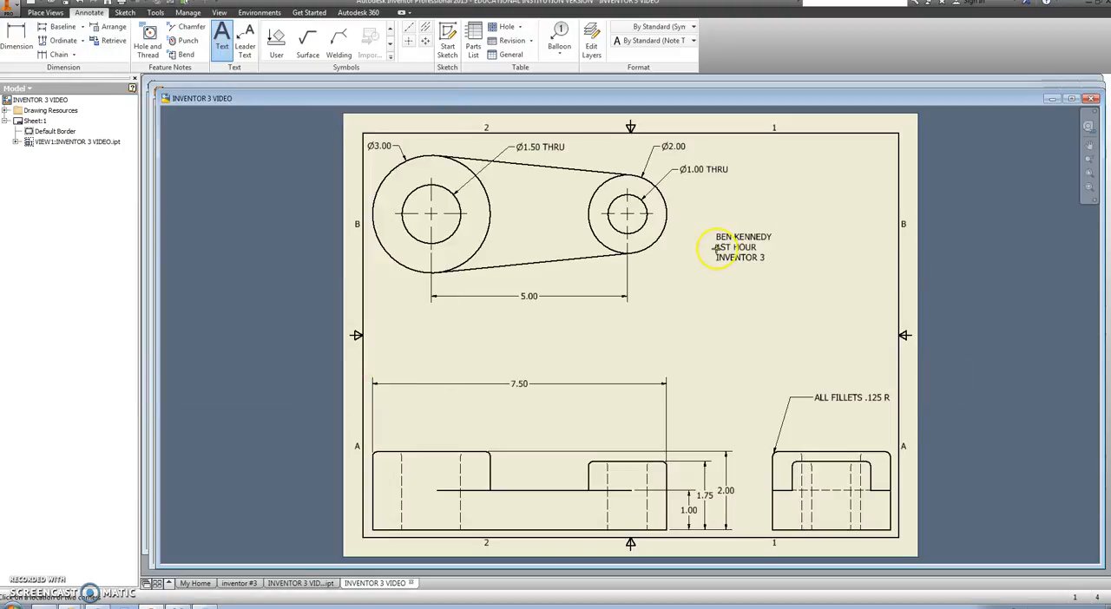
key(Escape)
Step: Try to set the title note's text size to 0.240 in without selecting its text
click(733, 247)
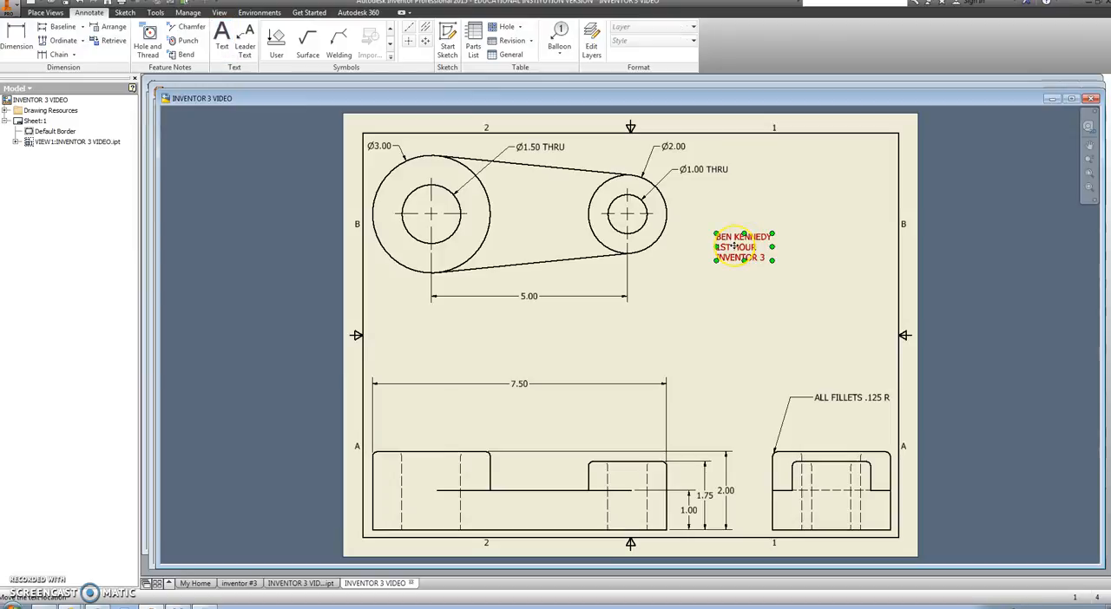
double_click(733, 248)
click(308, 188)
click(269, 196)
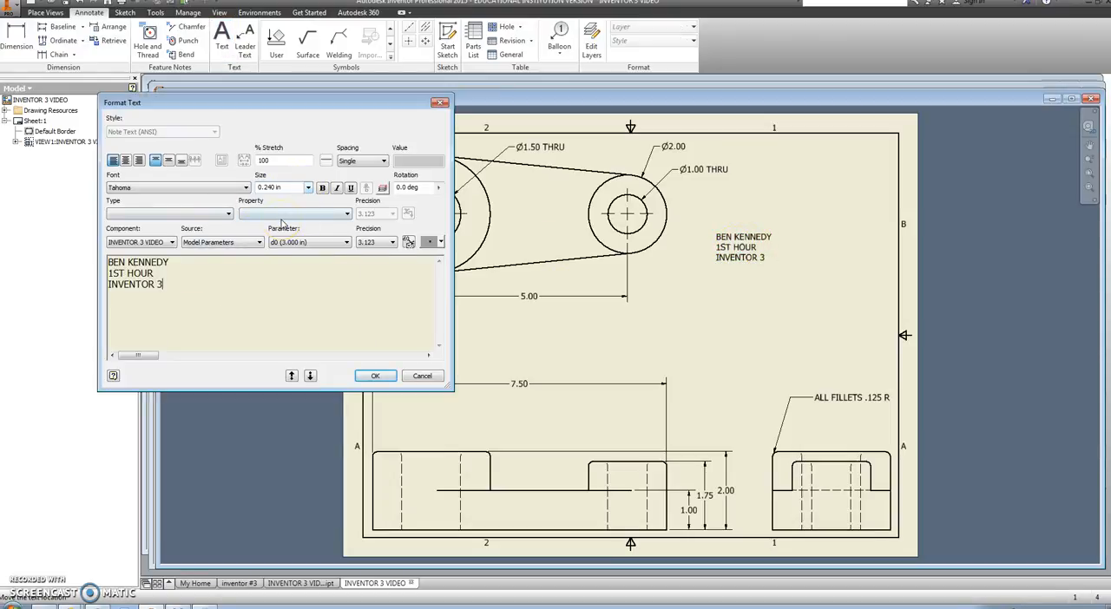
click(376, 377)
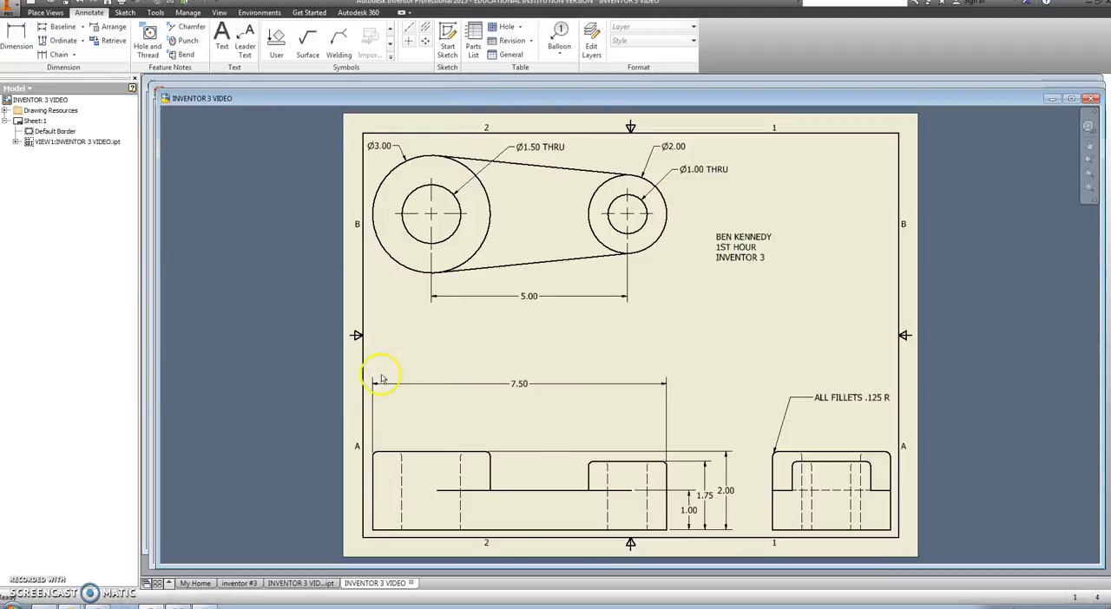
Step: Select all three lines of the title note's text and set their size to 0.240 in
click(742, 249)
double_click(743, 249)
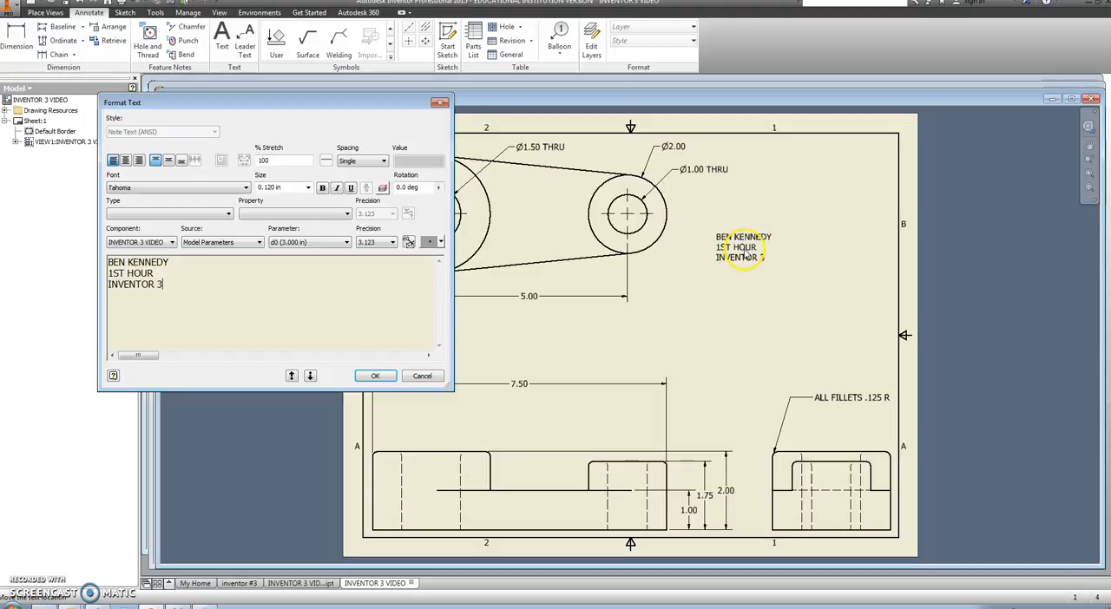
drag(165, 285, 101, 260)
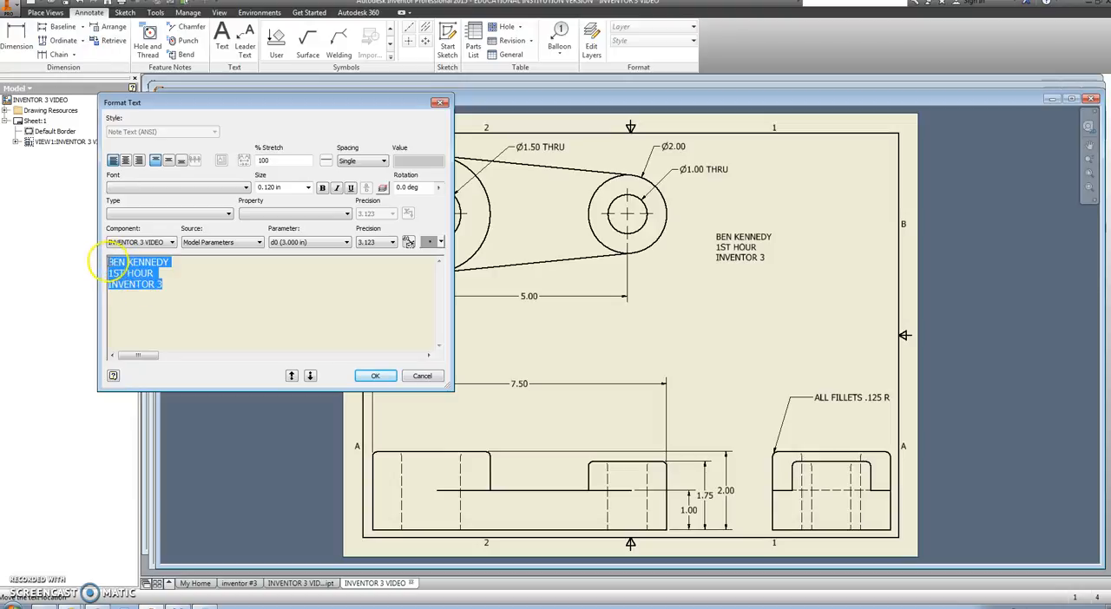
click(307, 187)
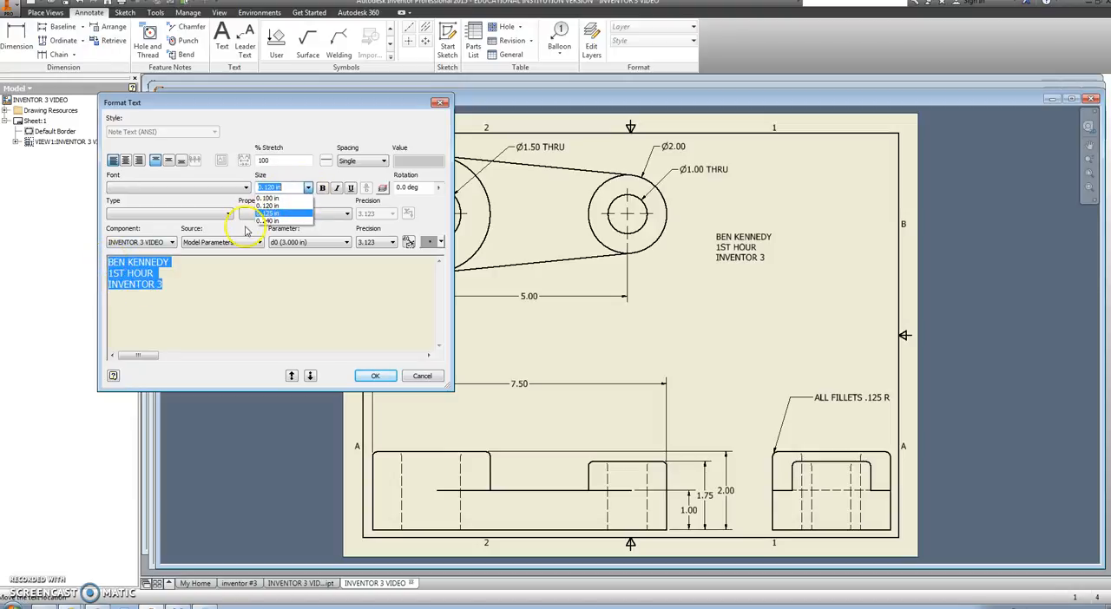
click(267, 226)
click(377, 377)
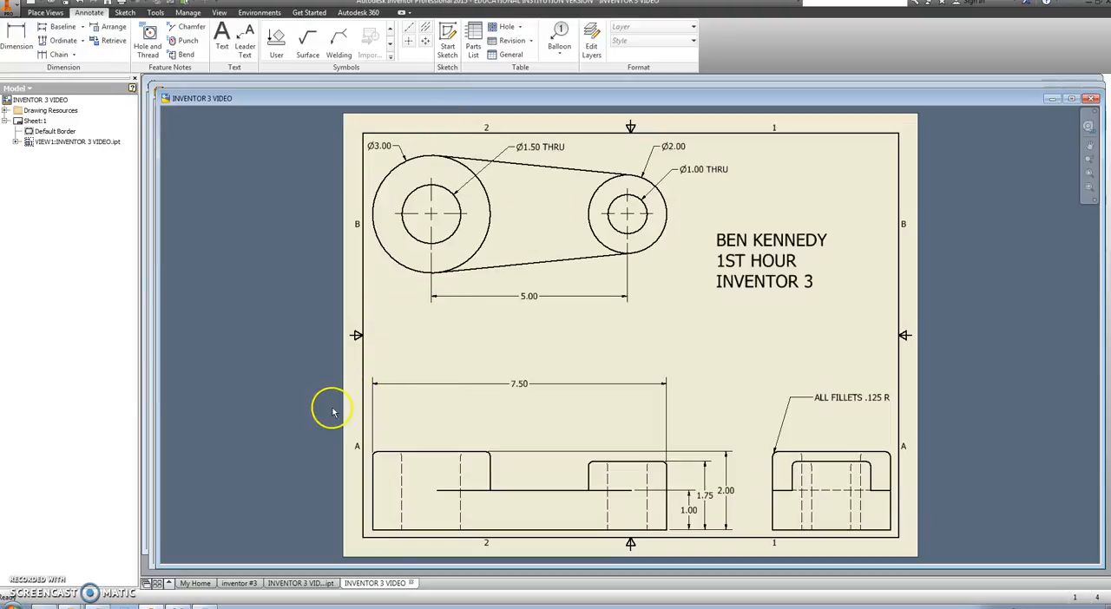